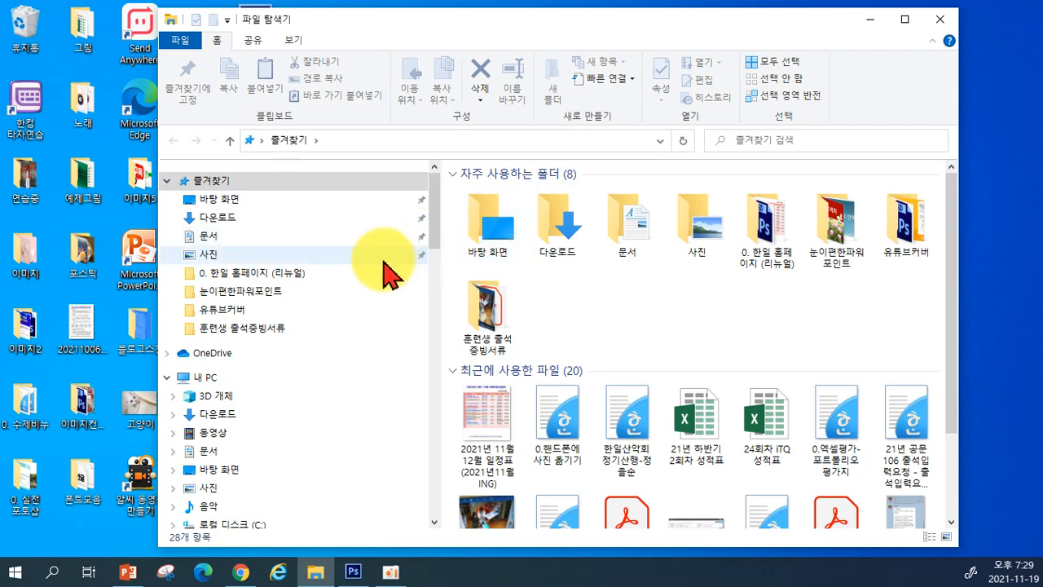
Open 내 PC and examine the capacity of the listed drives
{"action": "scroll", "coordinate": [358, 334], "scroll_direction": "down", "scroll_amount": 1}
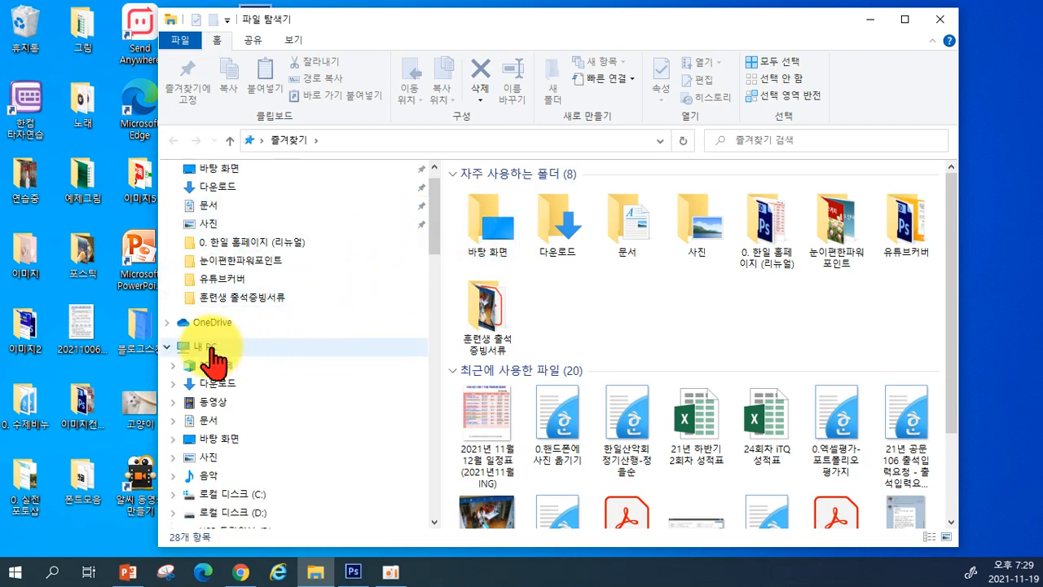
{"action": "left_click", "coordinate": [210, 349]}
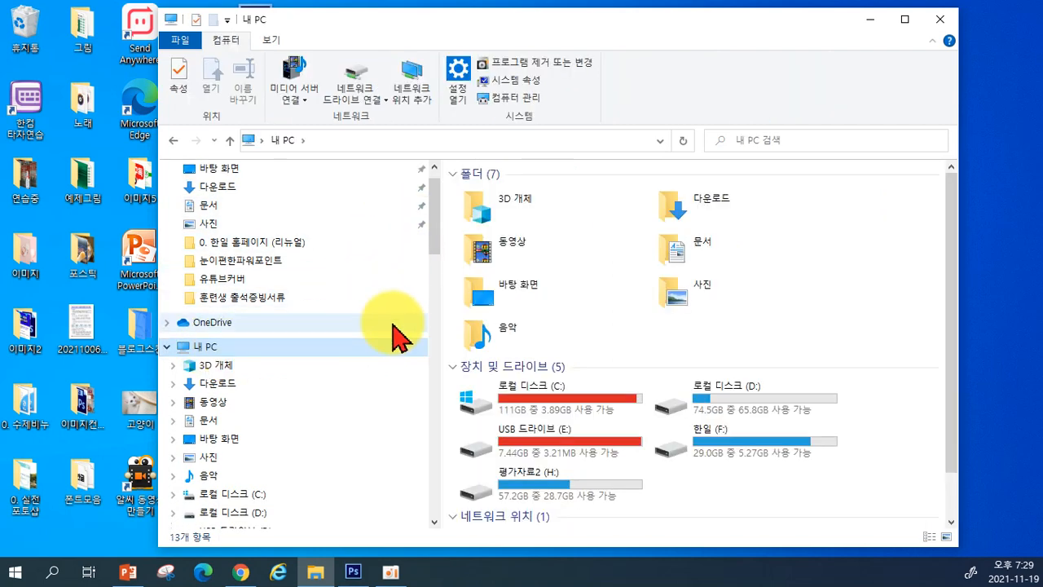
{"action": "scroll", "coordinate": [499, 305], "scroll_direction": "down", "scroll_amount": 1}
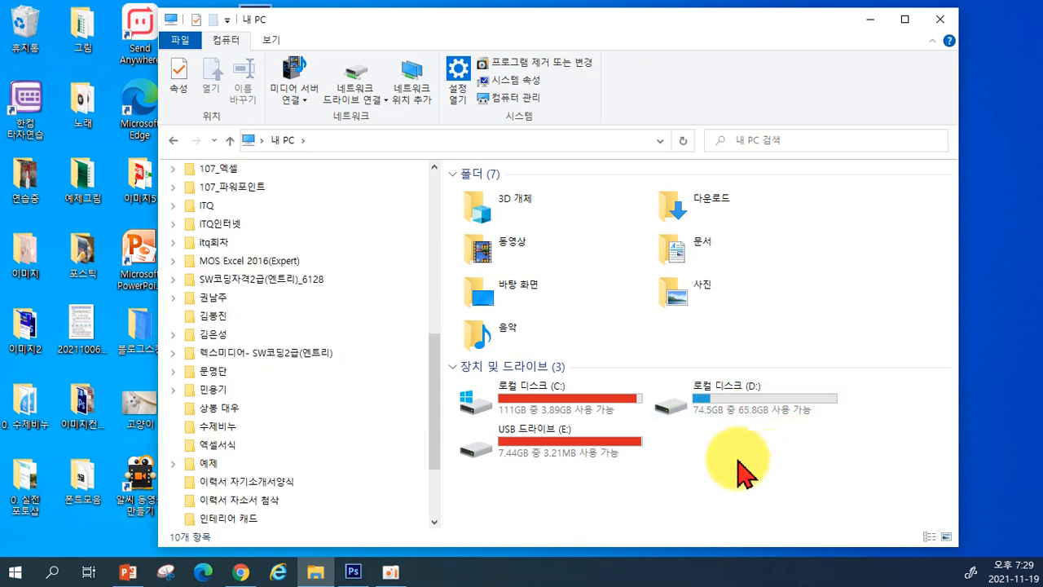
{"action": "mouse_move", "coordinate": [562, 415]}
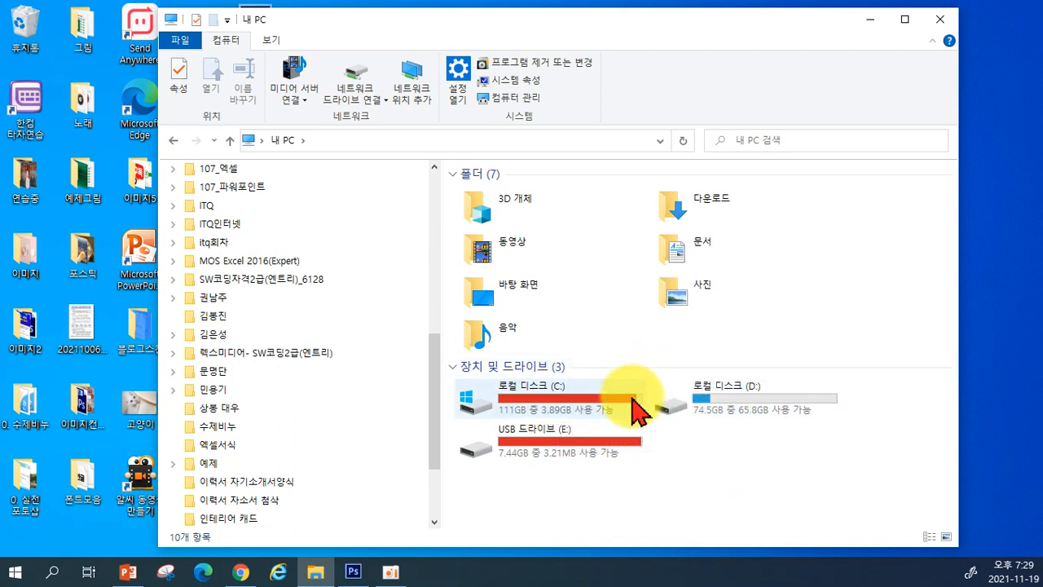
{"action": "mouse_move", "coordinate": [633, 399]}
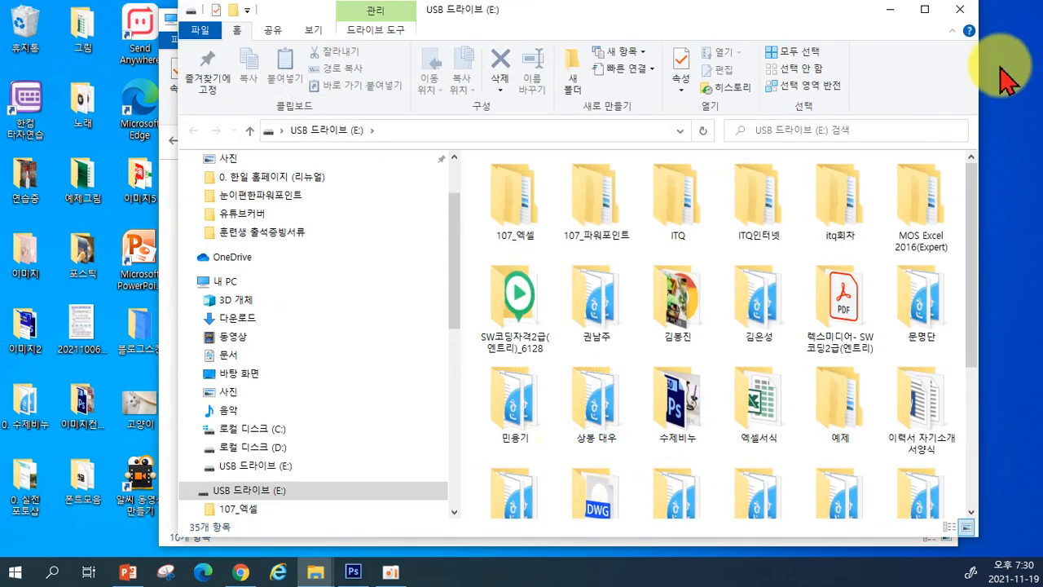
View the contents of the USB drive (E:) and close its windows
{"action": "left_click", "coordinate": [959, 13]}
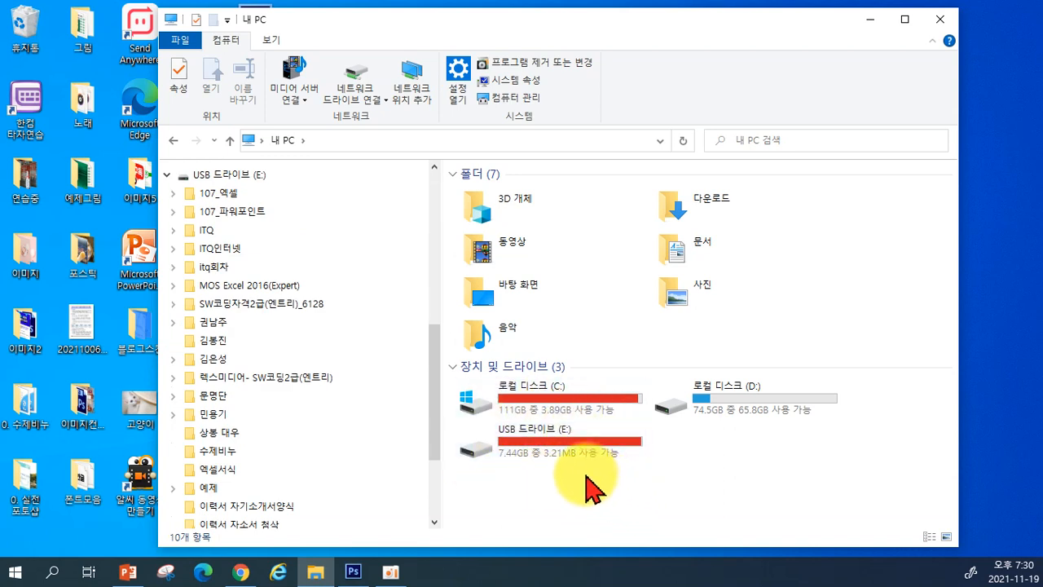
{"action": "double_click", "coordinate": [506, 469]}
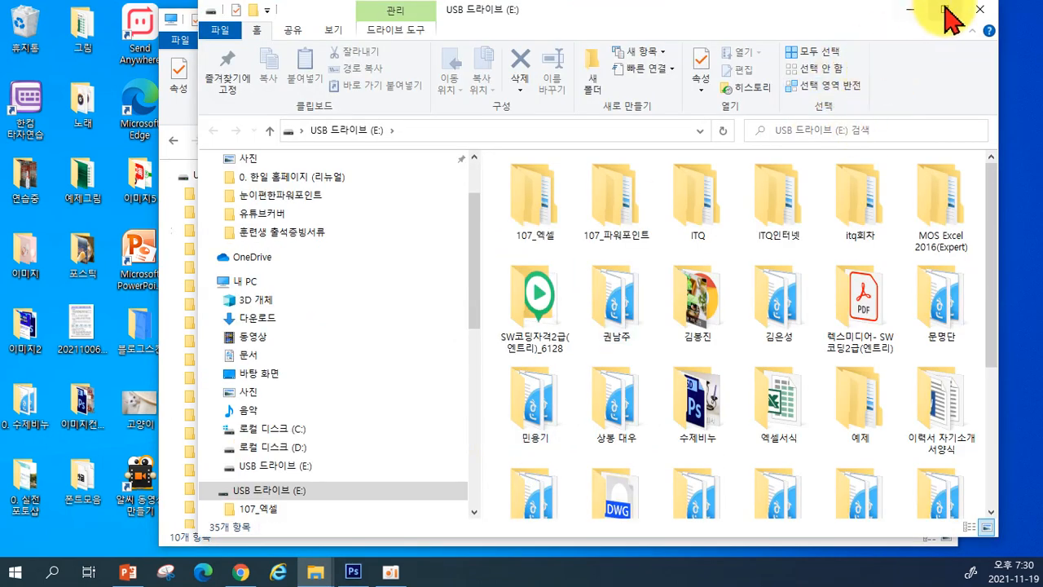
{"action": "left_click", "coordinate": [980, 11]}
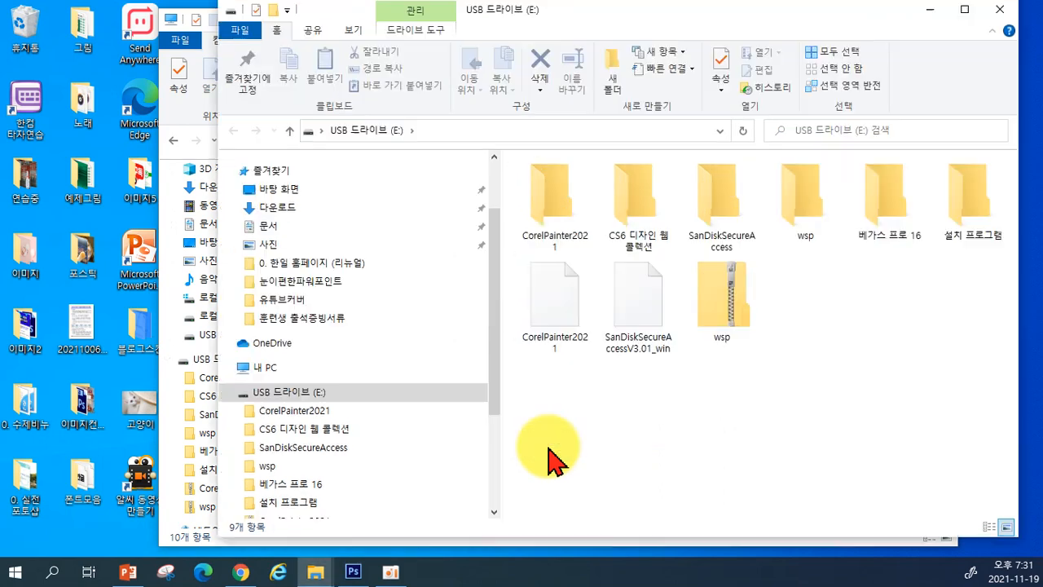
{"action": "left_click", "coordinate": [1000, 9]}
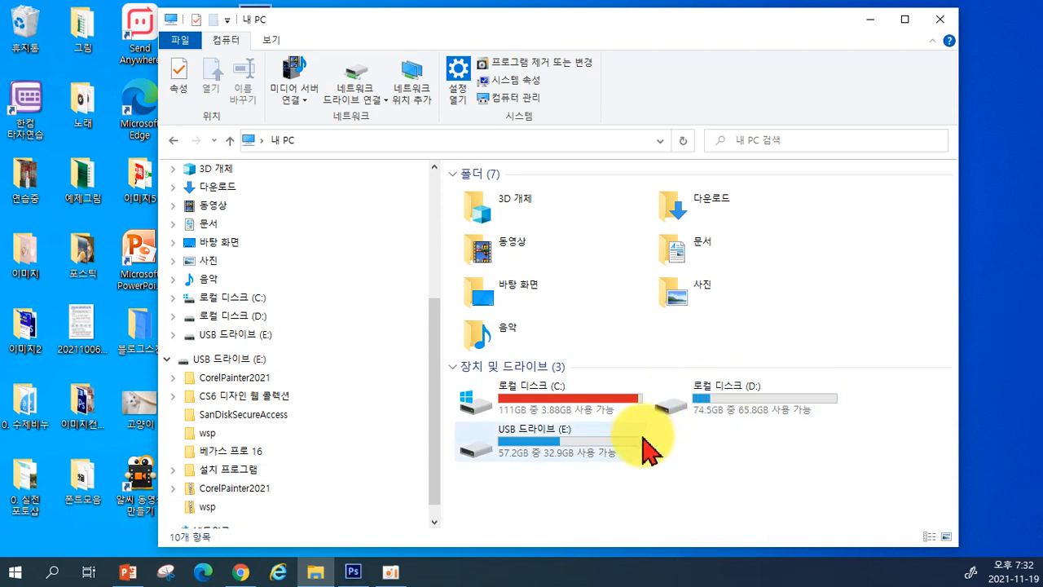
Try to rename the USB drive (E:) as 프로그램 저장
{"action": "mouse_move", "coordinate": [623, 458]}
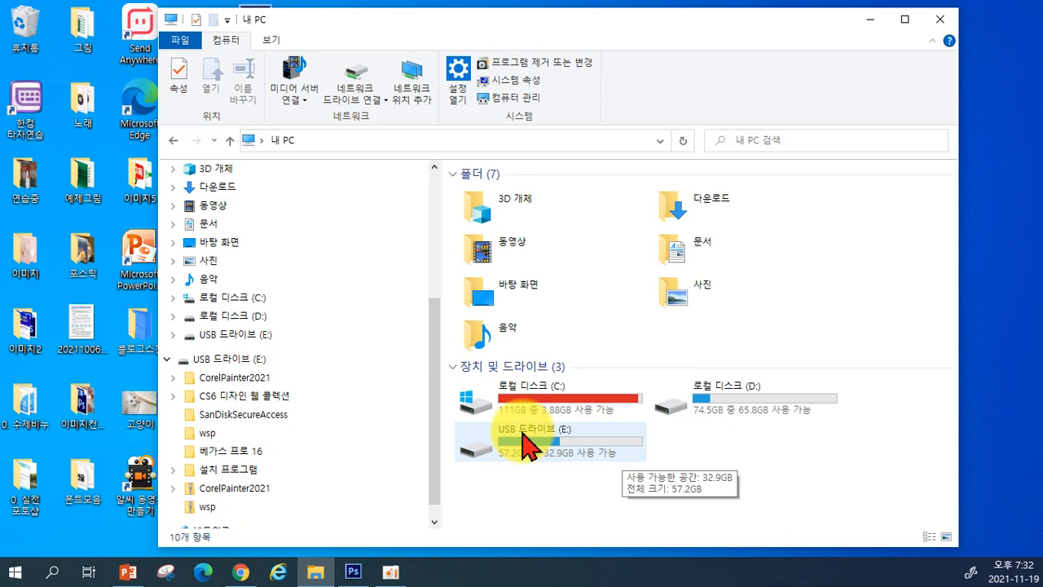
{"action": "left_click", "coordinate": [524, 444]}
{"action": "right_click", "coordinate": [524, 444]}
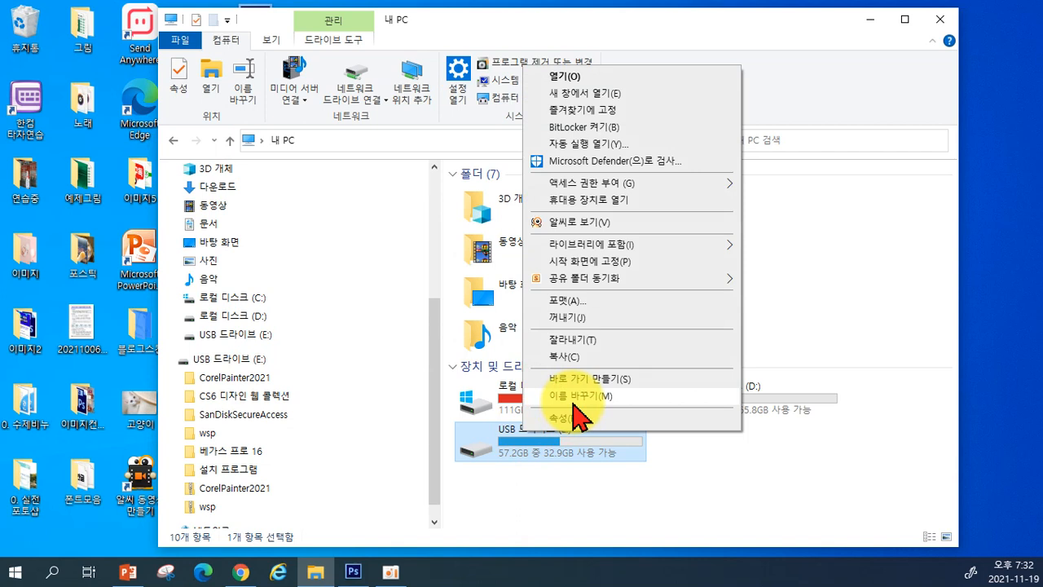
{"action": "left_click", "coordinate": [588, 397]}
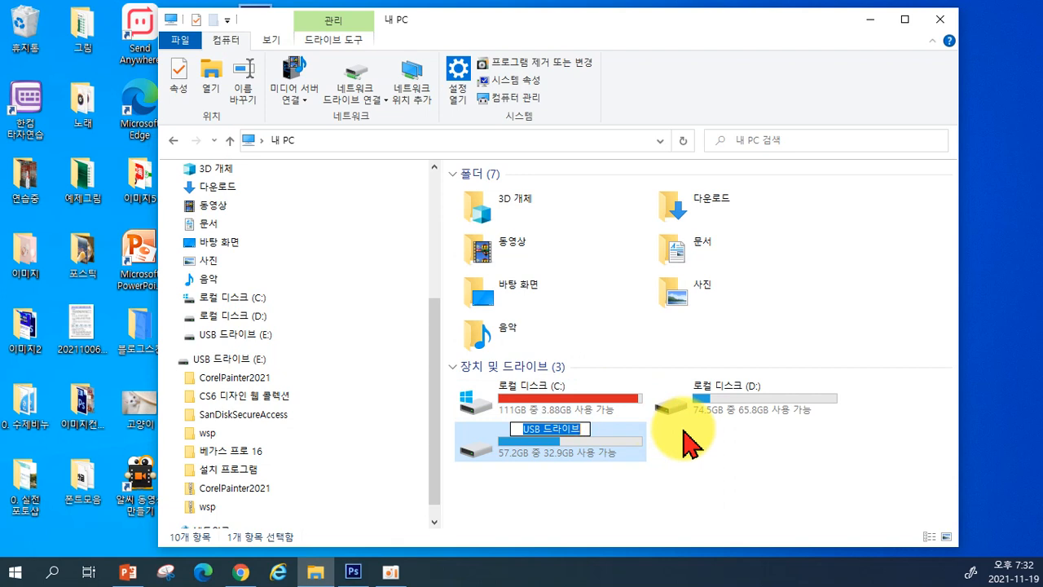
{"action": "type", "text": "프"}
{"action": "key", "text": "BackSpace"}
{"action": "key", "text": "BackSpace"}
{"action": "type", "text": "플로그램 저장"}
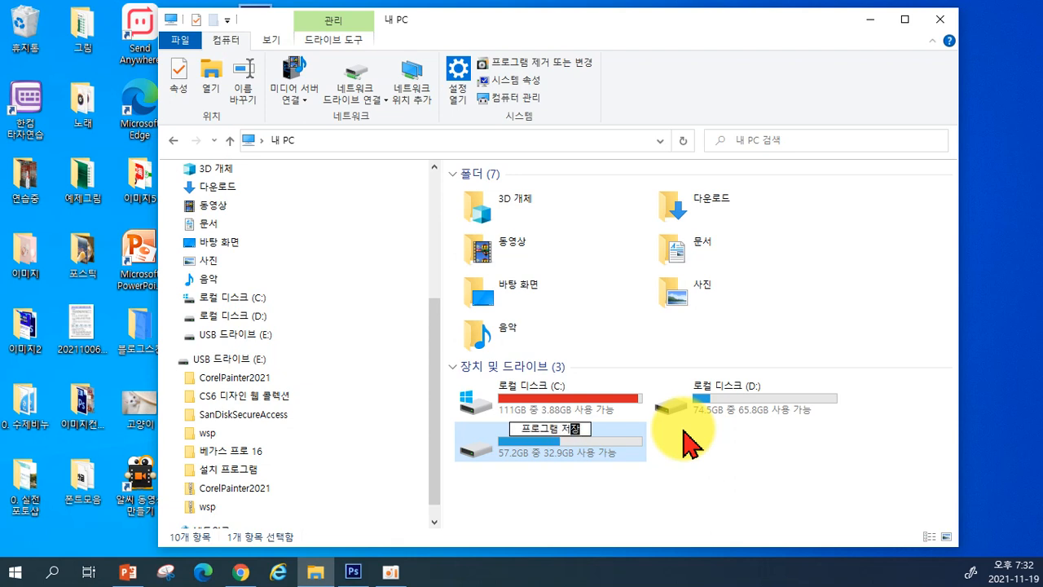
{"action": "key", "text": "Return"}
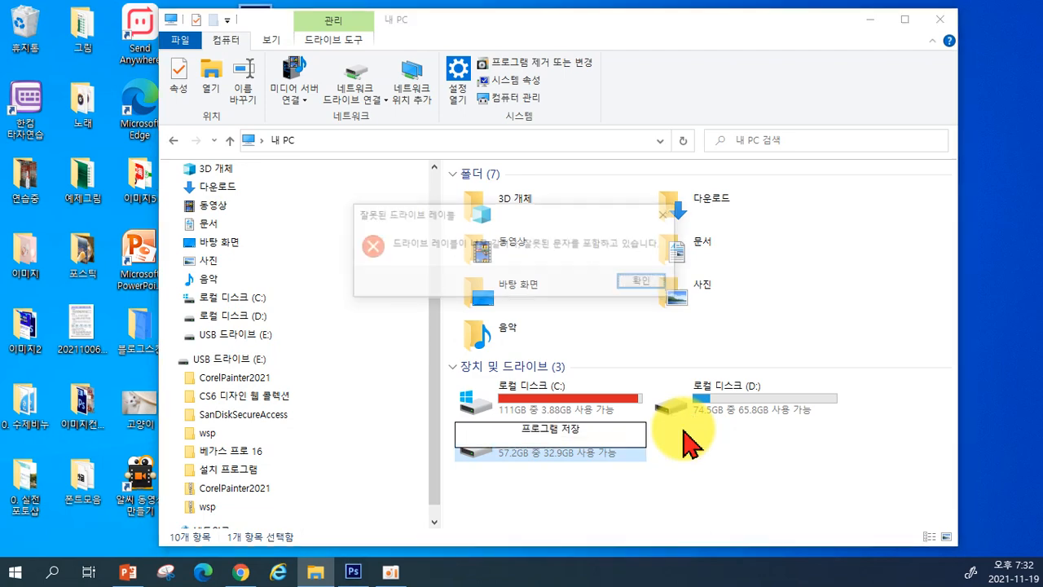
{"action": "left_click", "coordinate": [648, 283]}
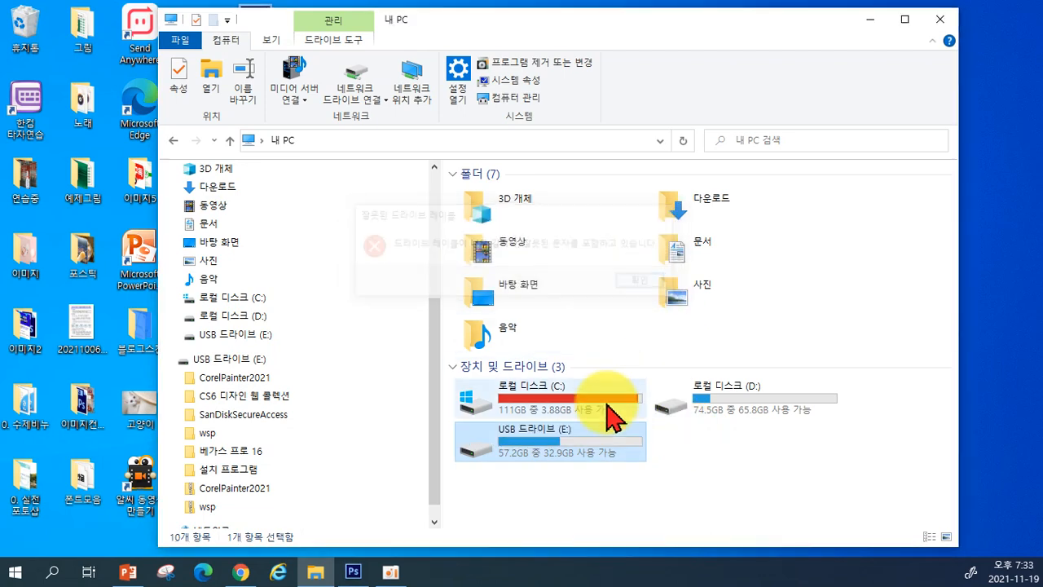
Try to rename the USB drive (E:) as 프로그램저장, without a space
{"action": "right_click", "coordinate": [554, 442]}
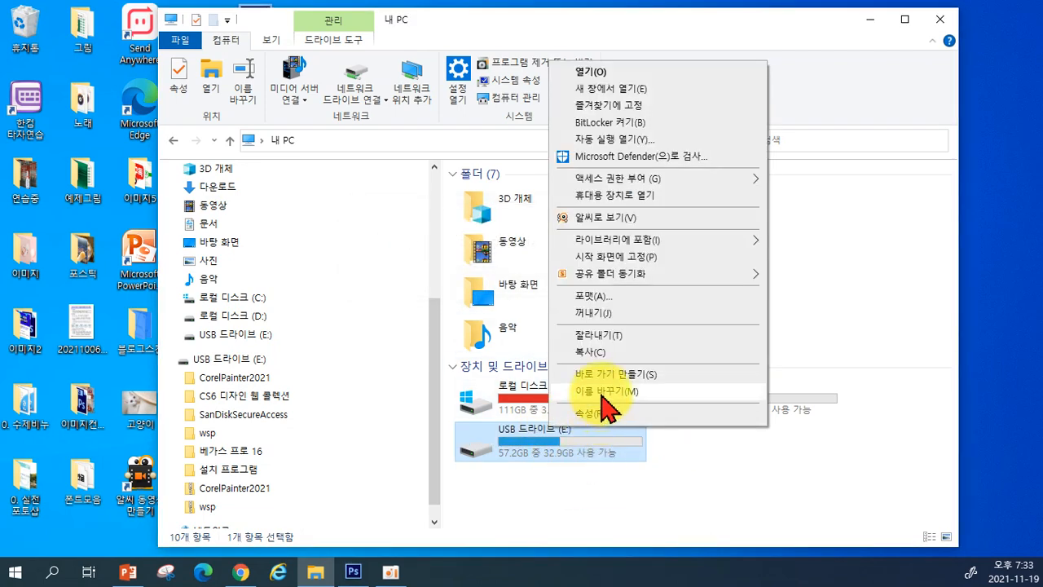
{"action": "left_click", "coordinate": [610, 400]}
{"action": "type", "text": "ㅍ로그램저장"}
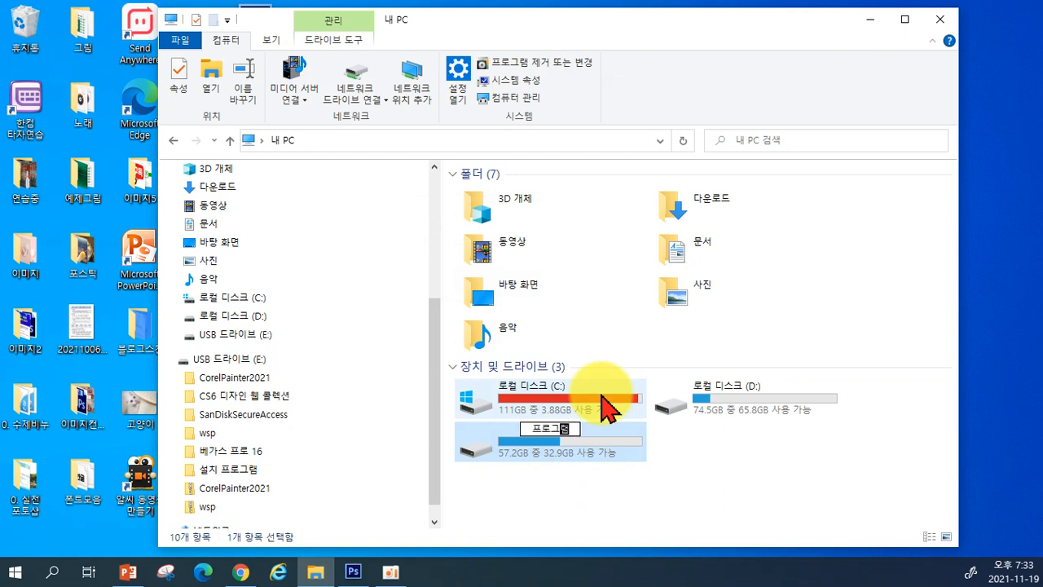
{"action": "key", "text": "Return"}
{"action": "key", "text": "Return"}
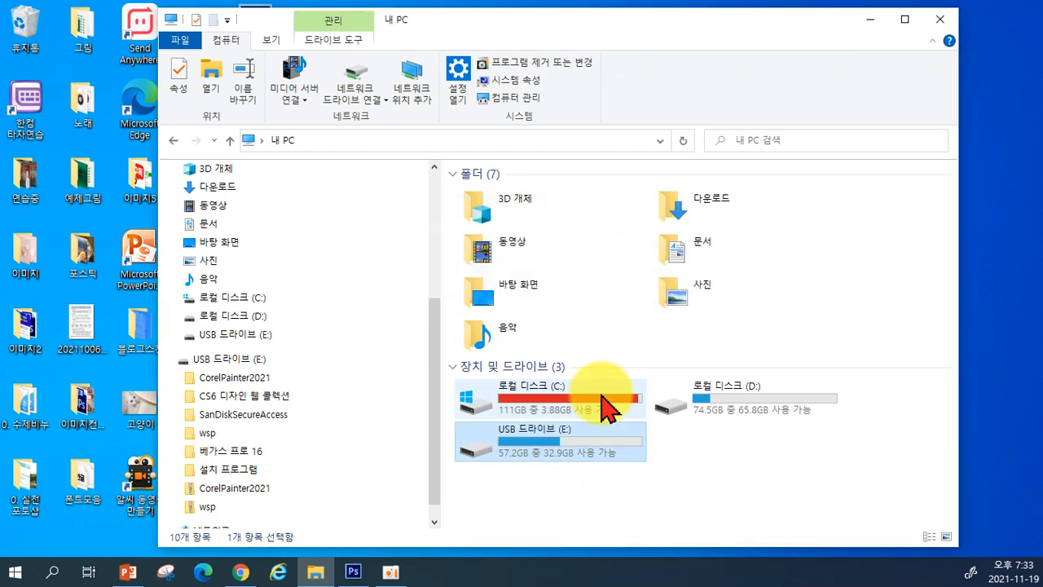
Rename the USB drive (E:) as 프로그램
{"action": "right_click", "coordinate": [538, 432]}
{"action": "left_click", "coordinate": [570, 394]}
{"action": "type", "text": "프로그램"}
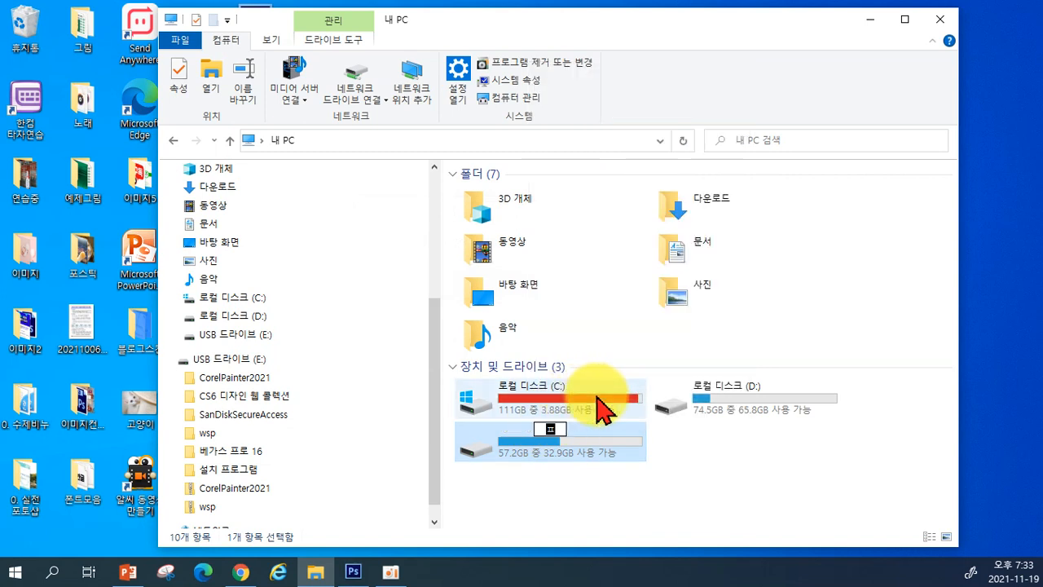
{"action": "key", "text": "Return"}
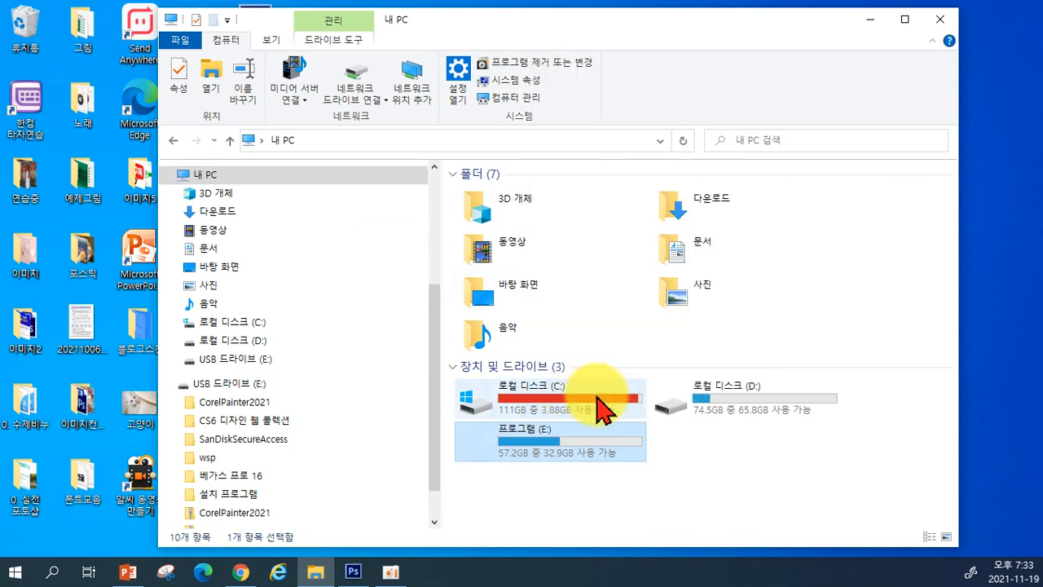
Open the name of drive 프로그램 (E:) for editing, confirm it and close the file explorer window
{"action": "right_click", "coordinate": [539, 440]}
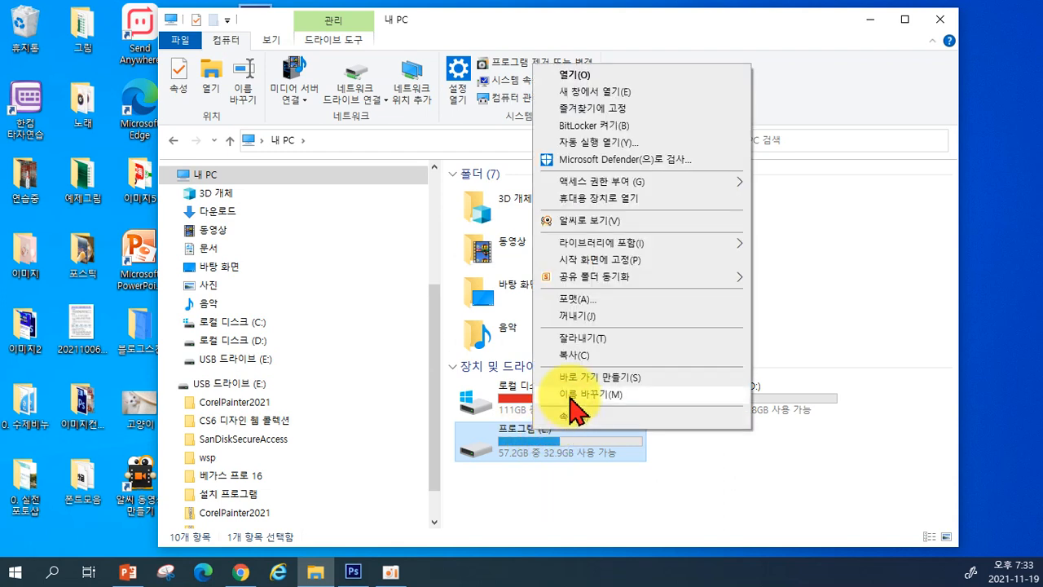
{"action": "left_click", "coordinate": [571, 395]}
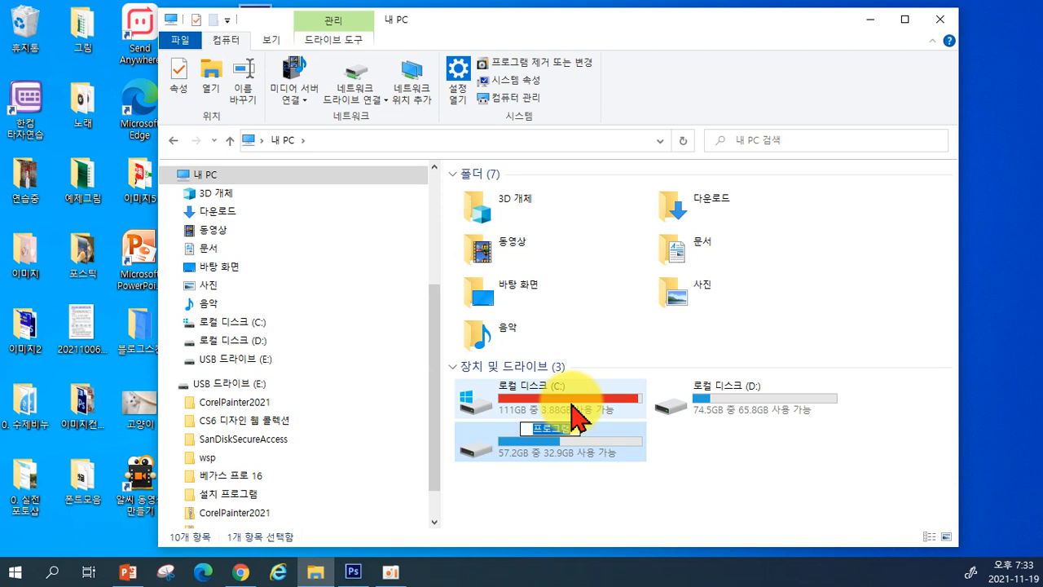
{"action": "key", "text": "Return"}
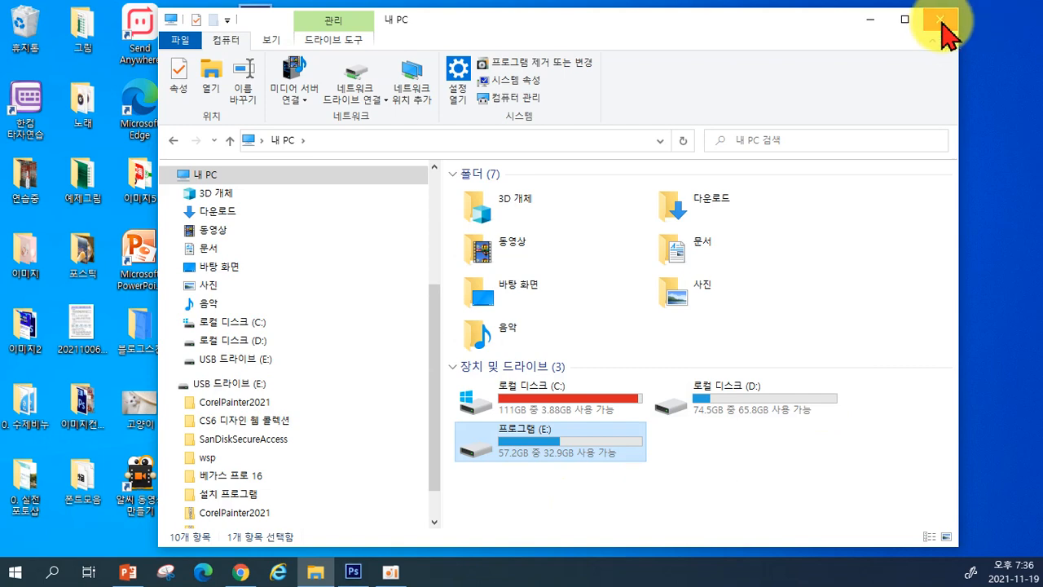
{"action": "left_click", "coordinate": [942, 24]}
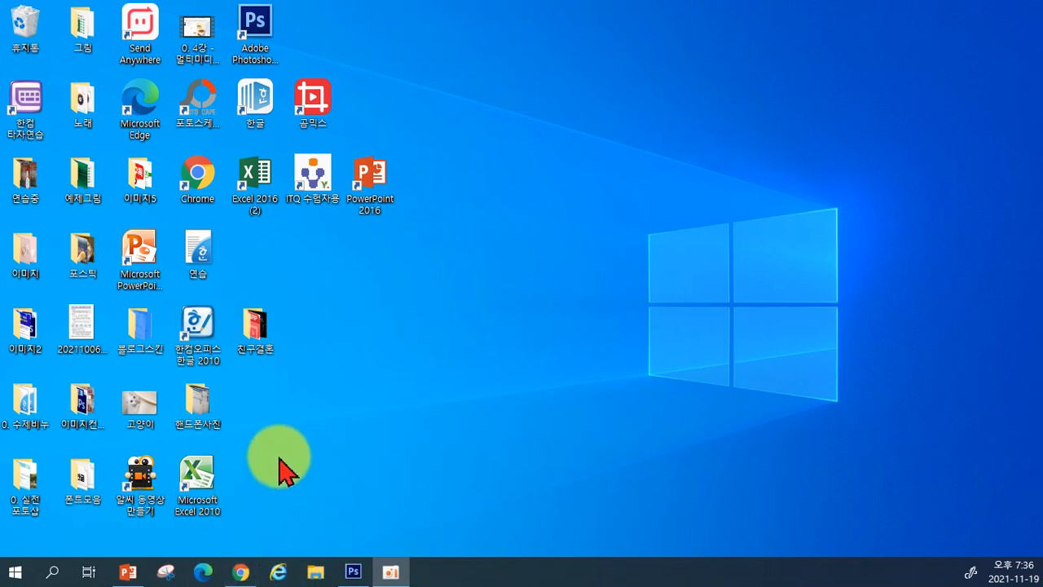
Switch to Chrome by closing its existing window and opening a new maximized one
{"action": "mouse_move", "coordinate": [246, 581]}
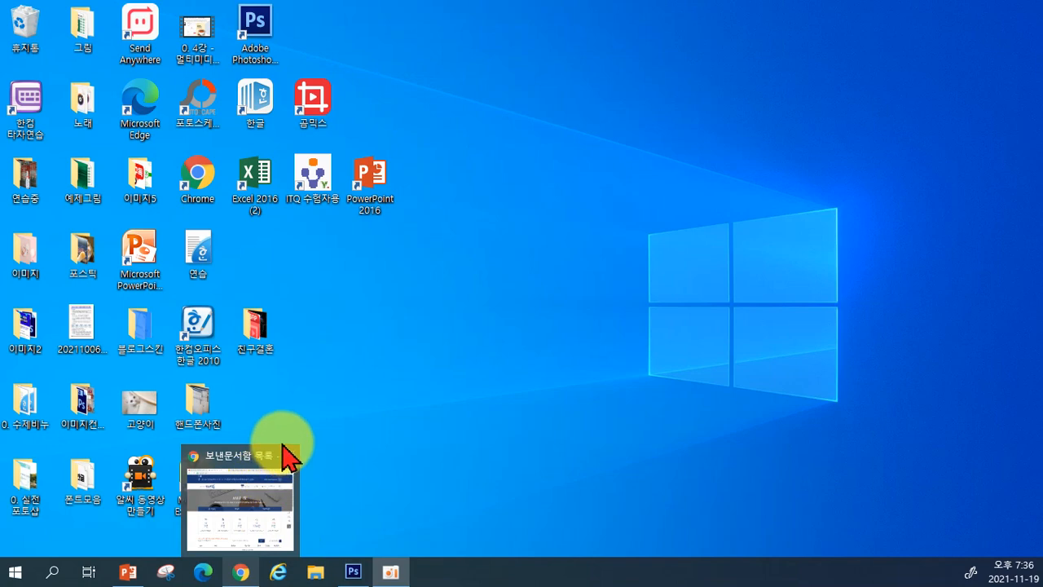
{"action": "left_click", "coordinate": [284, 453]}
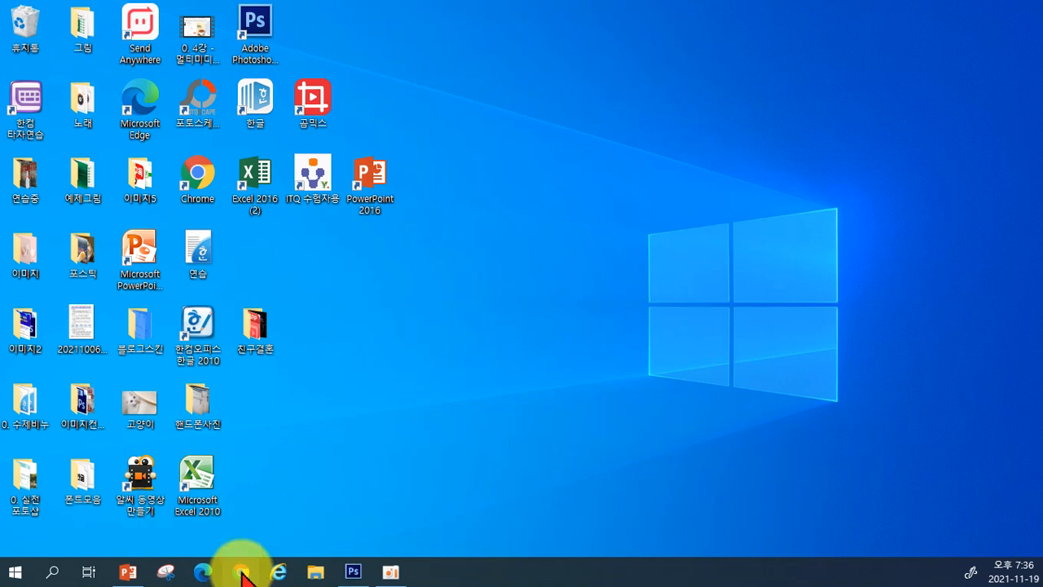
{"action": "left_click", "coordinate": [243, 574]}
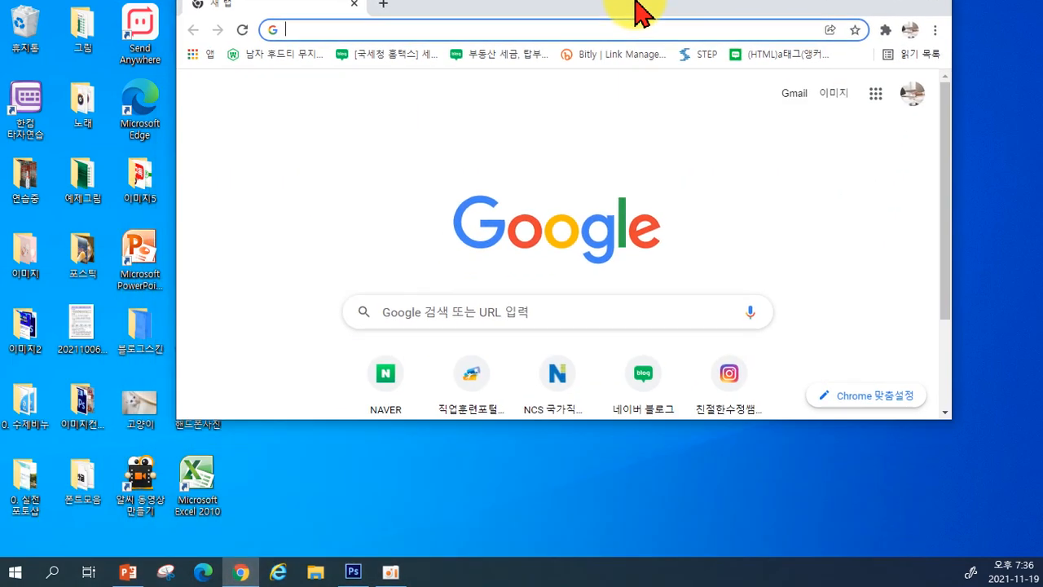
{"action": "double_click", "coordinate": [641, 8]}
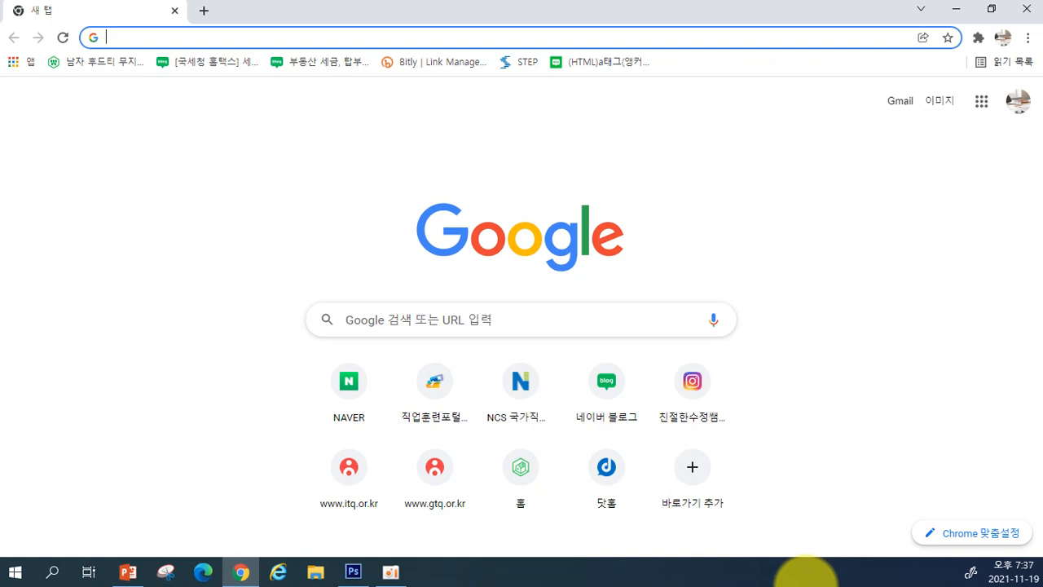
Search Google for 영진닷컴
{"action": "left_click", "coordinate": [538, 327]}
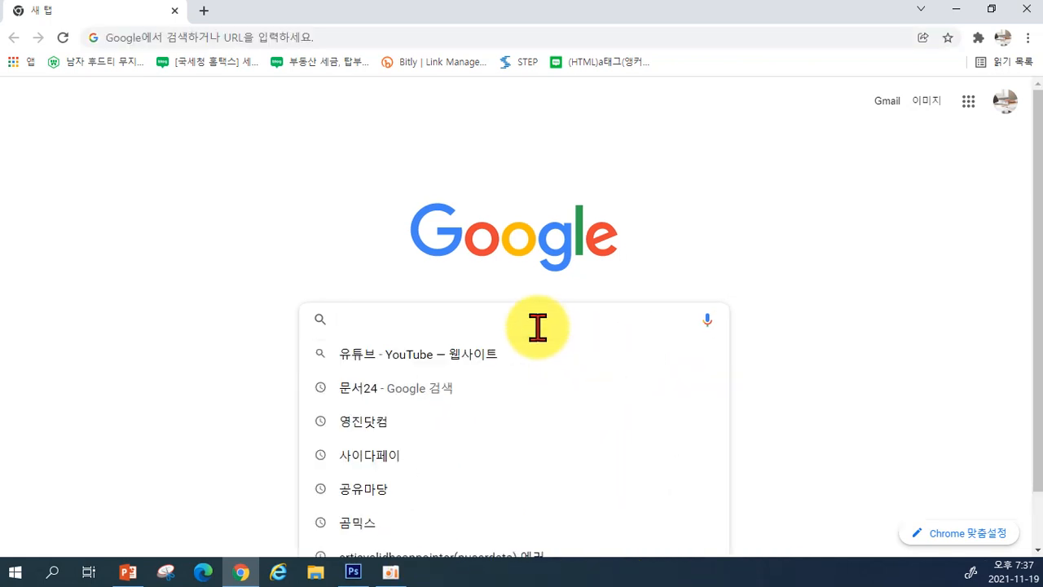
{"action": "type", "text": "dud"}
{"action": "key", "text": "BackSpace"}
{"action": "key", "text": "BackSpace"}
{"action": "key", "text": "BackSpace"}
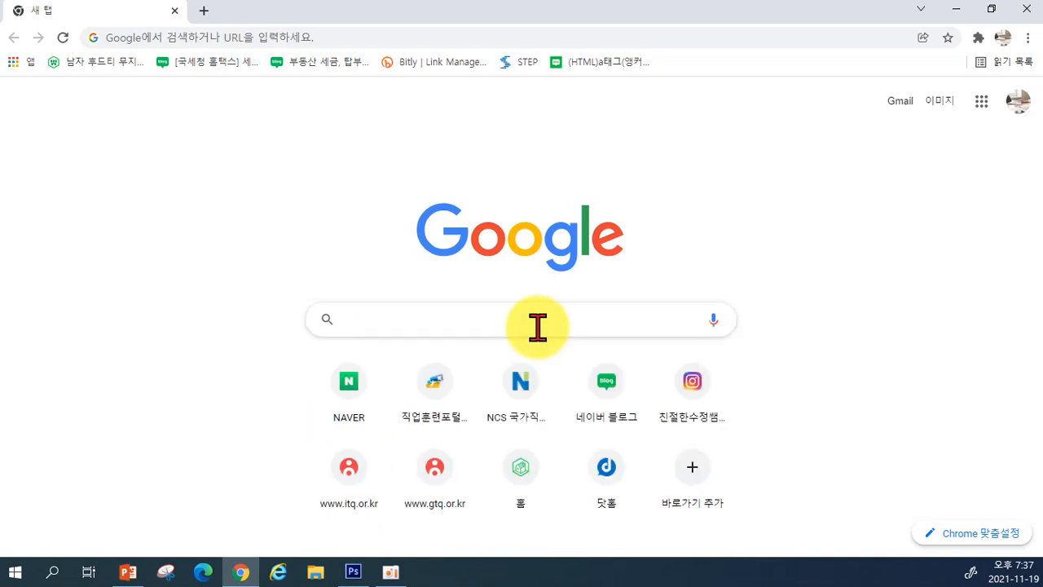
{"action": "type", "text": "영진닷컴"}
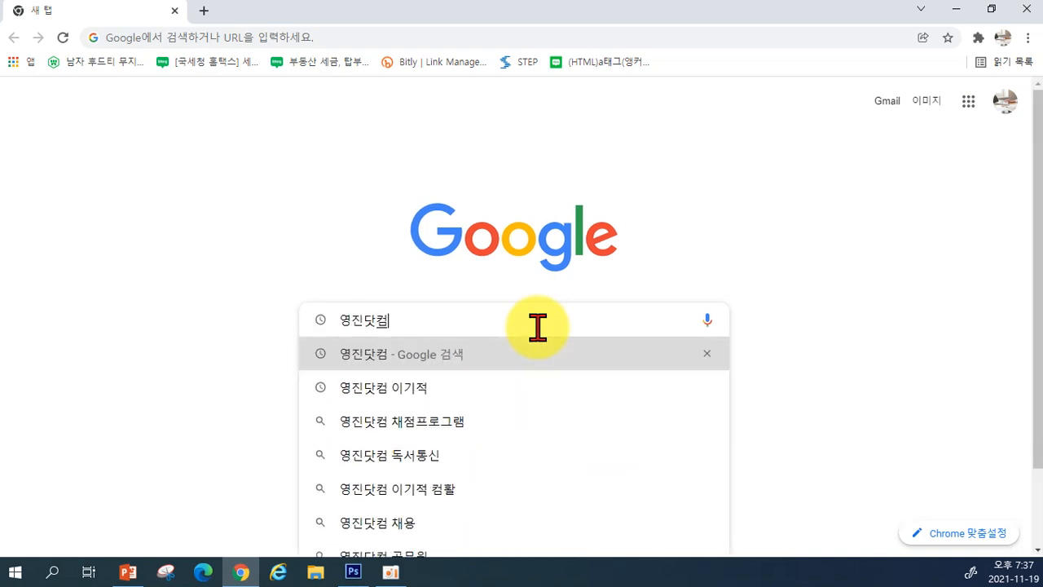
{"action": "key", "text": "Return"}
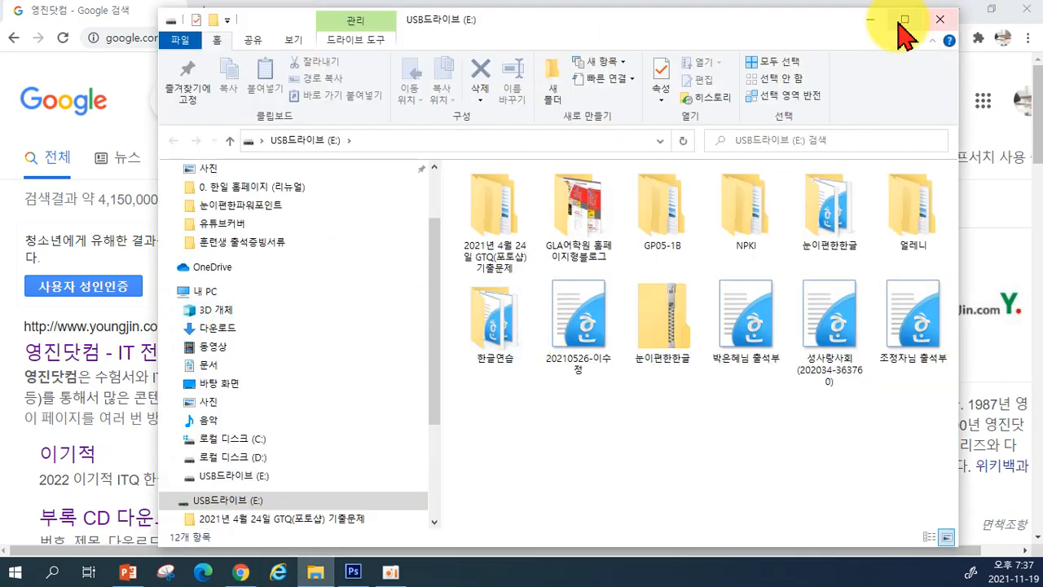
Minimize the USB drive window and open the 영진닷컴 - IT 전문 출판기업 website from the search results
{"action": "left_click", "coordinate": [870, 18]}
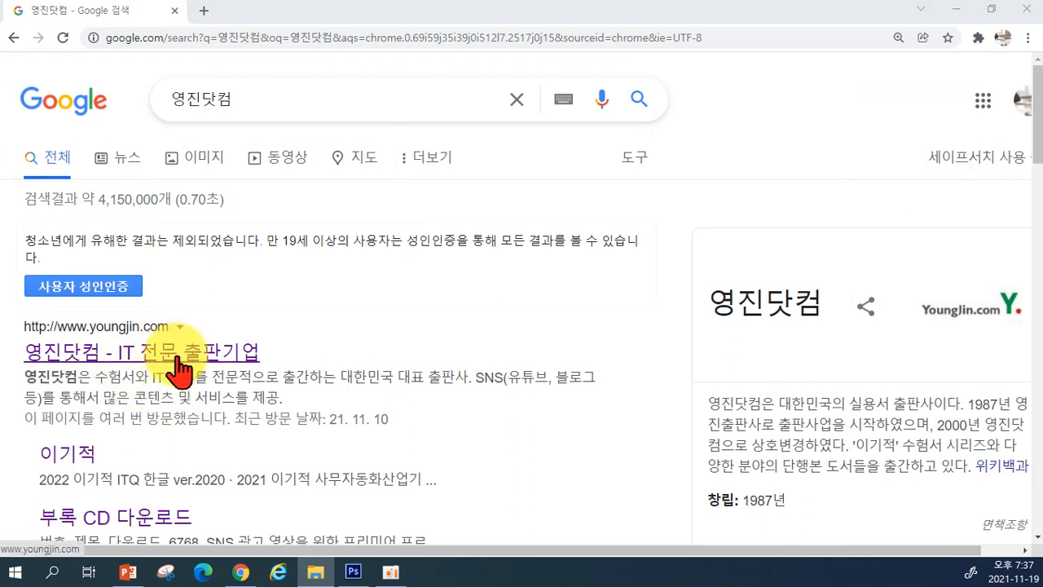
{"action": "left_click", "coordinate": [132, 355]}
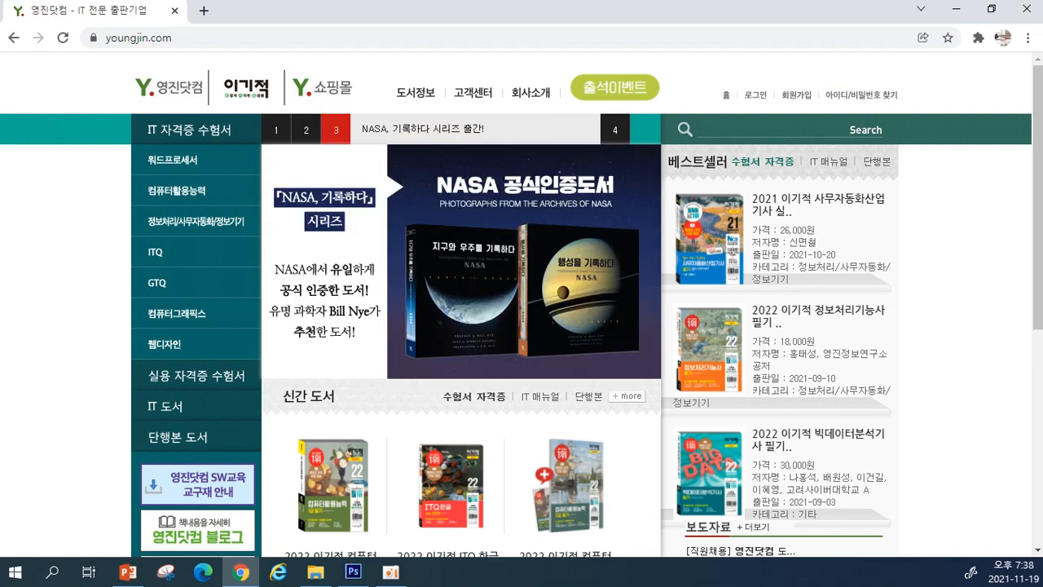
{"action": "scroll", "coordinate": [168, 448], "scroll_direction": "down", "scroll_amount": 4}
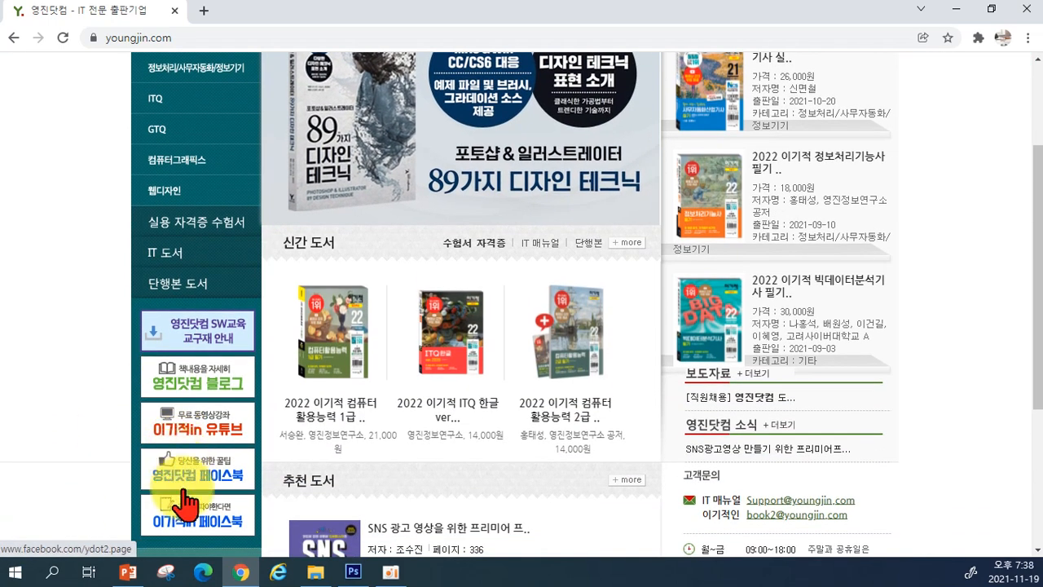
{"action": "scroll", "coordinate": [195, 469], "scroll_direction": "down", "scroll_amount": 2}
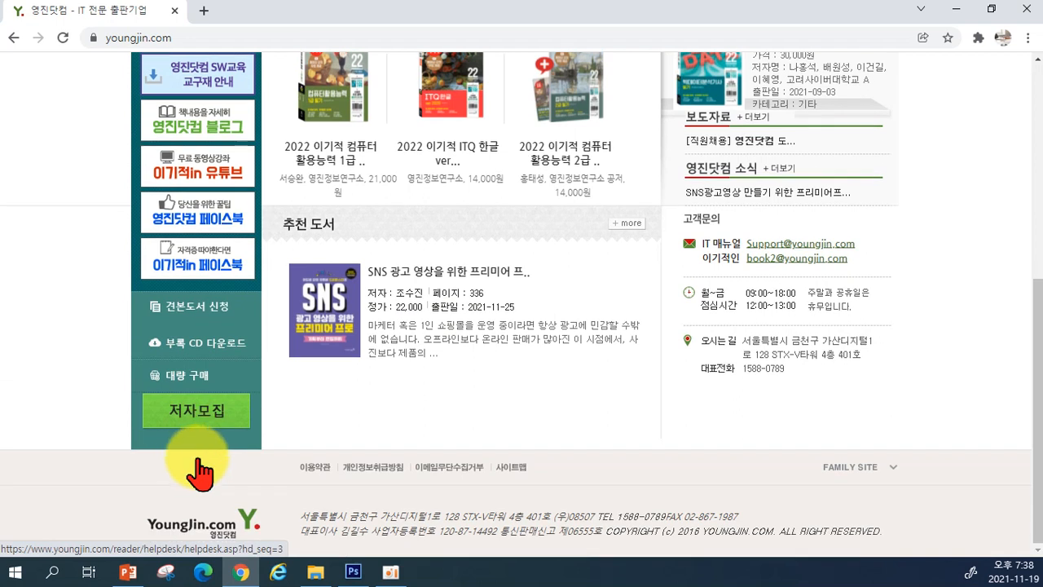
{"action": "left_click", "coordinate": [184, 352]}
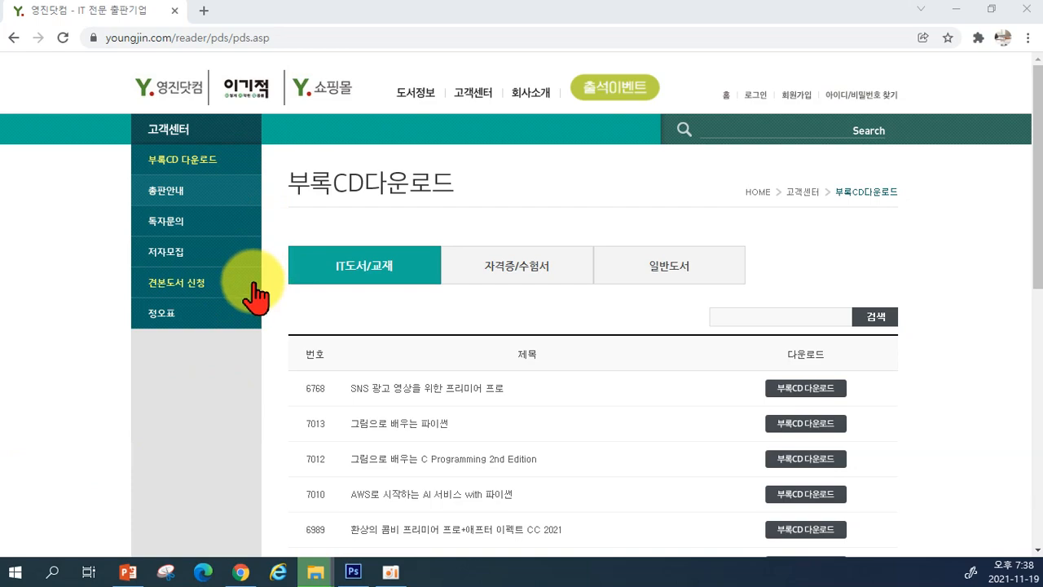
{"action": "left_click", "coordinate": [171, 92]}
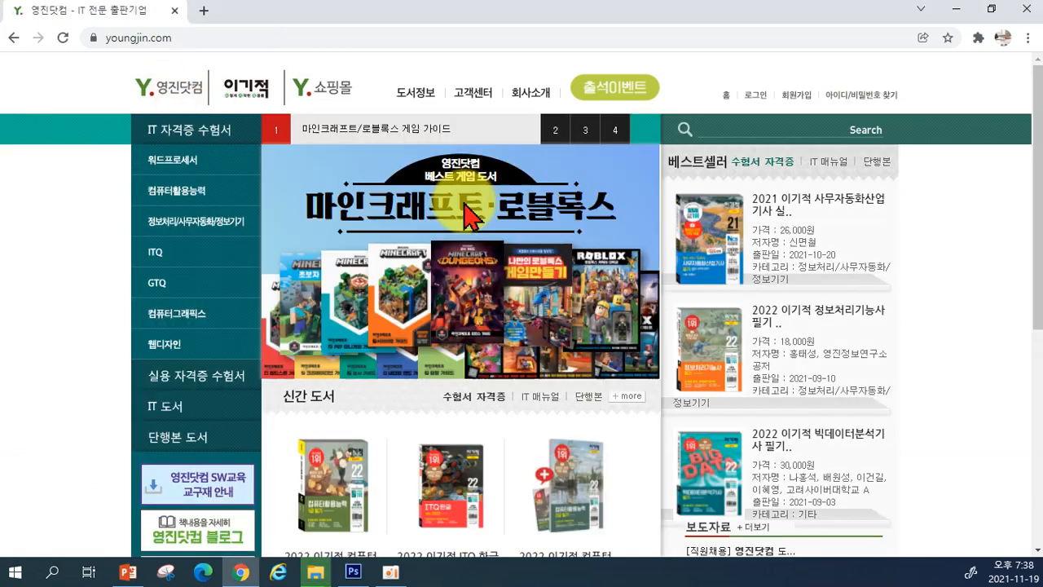
Open the 부록 CD 다운로드 page from the 영진닷컴 home page
{"action": "scroll", "coordinate": [562, 366], "scroll_direction": "down", "scroll_amount": 4}
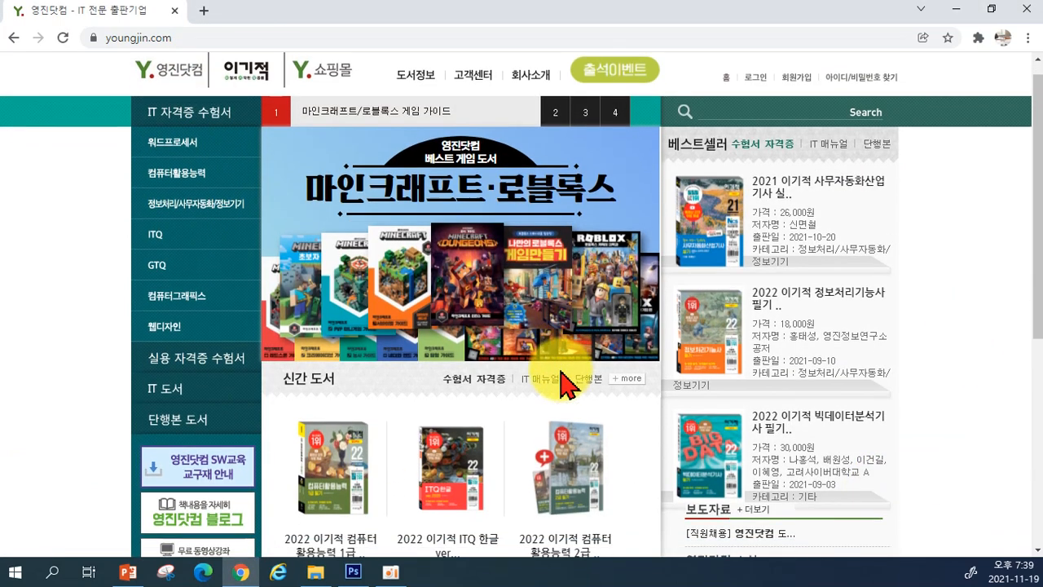
{"action": "scroll", "coordinate": [550, 404], "scroll_direction": "down", "scroll_amount": 1}
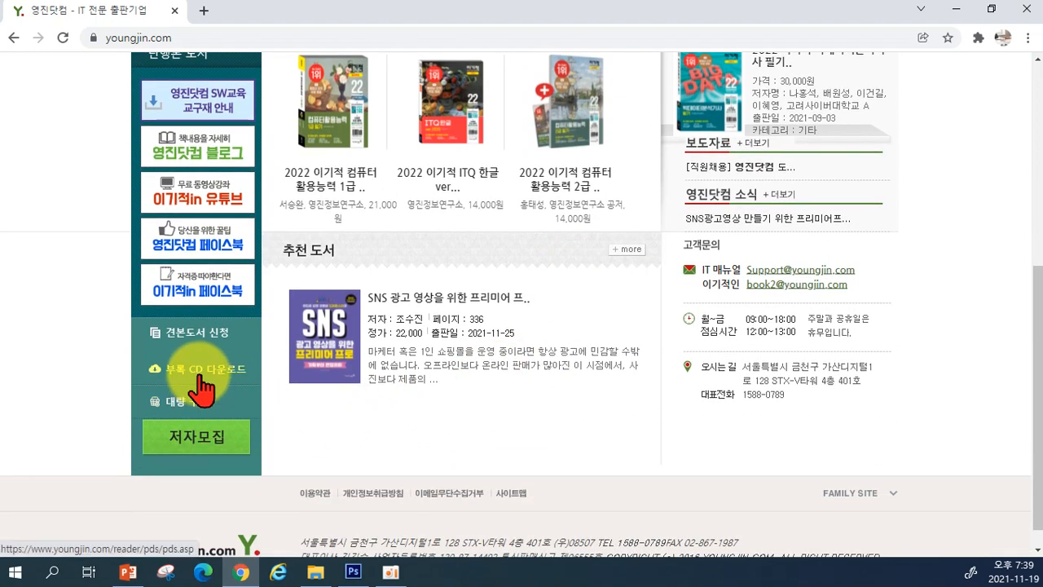
{"action": "left_click", "coordinate": [201, 390]}
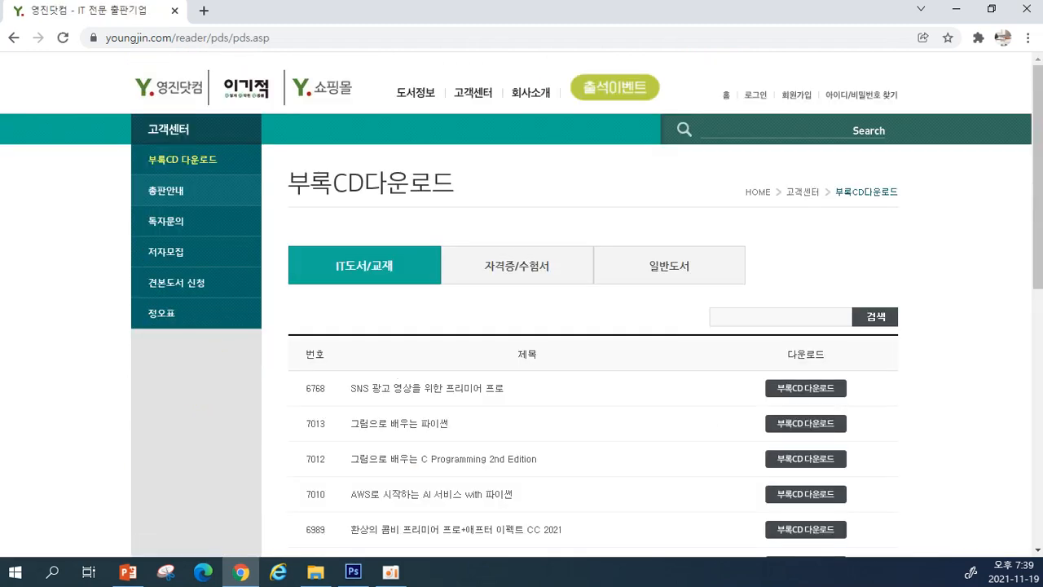
{"action": "key", "text": "super+e"}
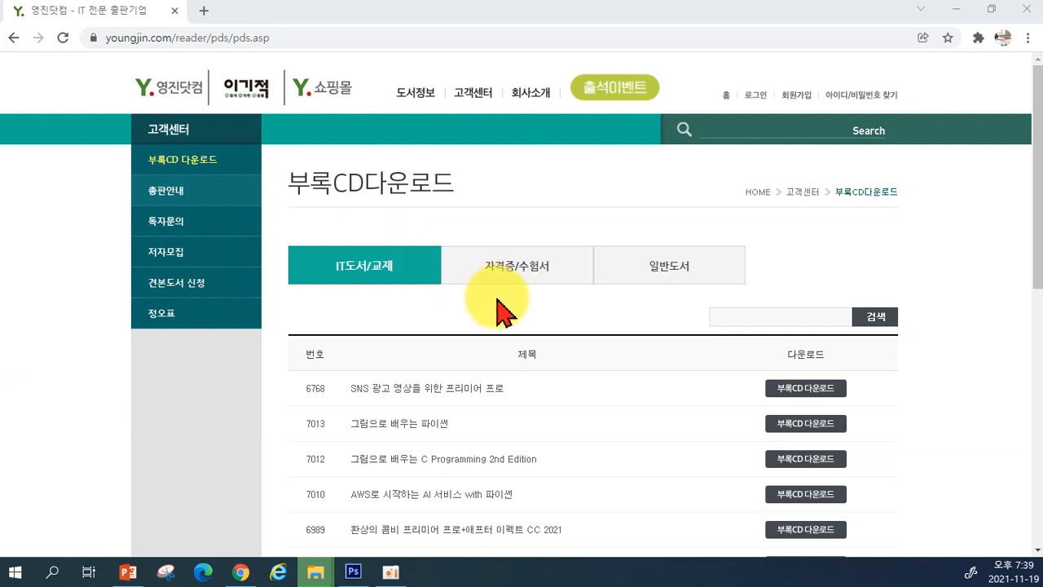
Search the IT도서/교재 list of supplementary CD downloads for 눈
{"action": "scroll", "coordinate": [509, 298], "scroll_direction": "down", "scroll_amount": 1}
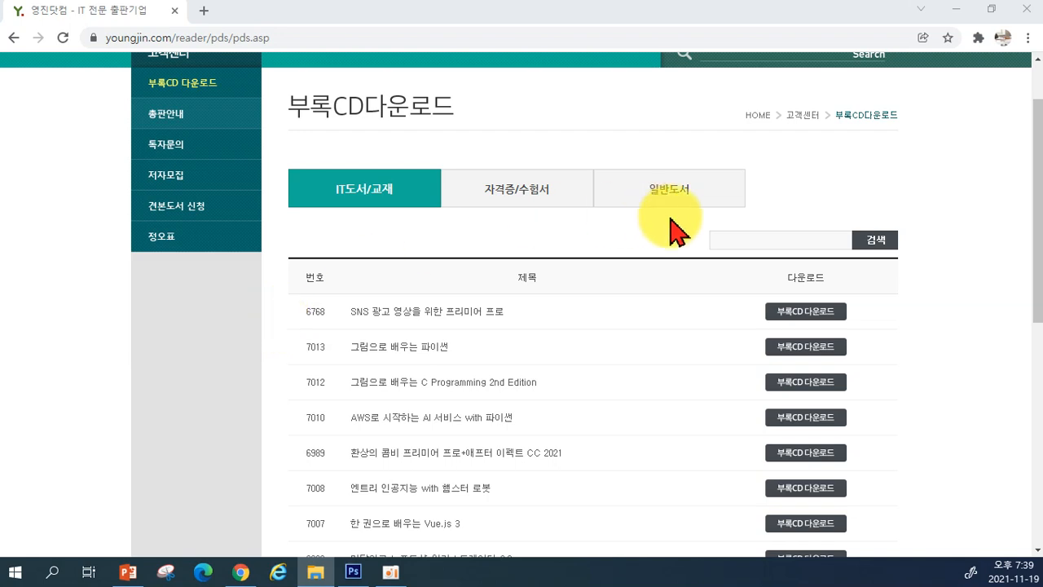
{"action": "left_click", "coordinate": [720, 240]}
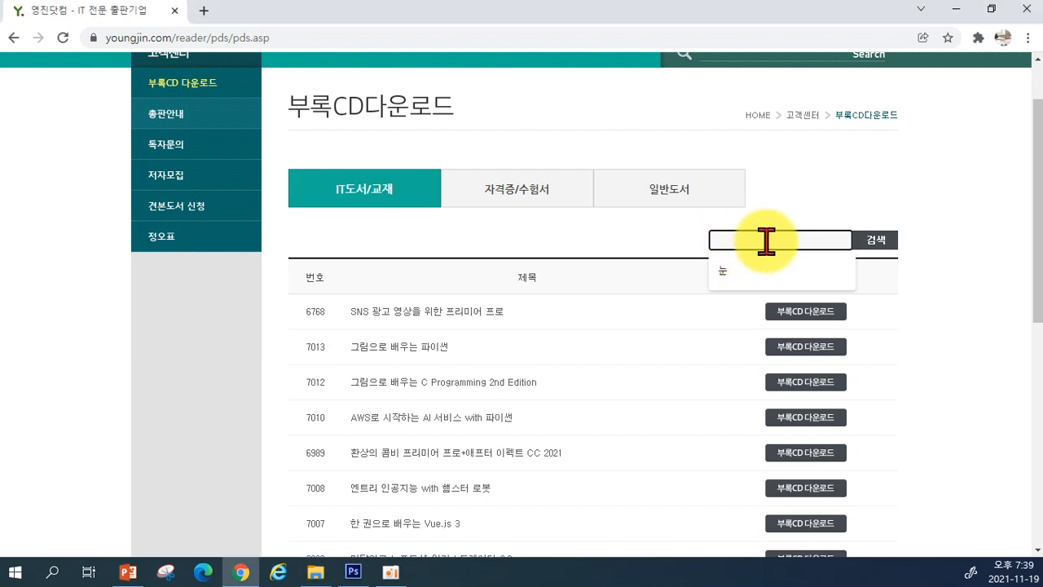
{"action": "type", "text": "니"}
{"action": "type", "text": "뇌"}
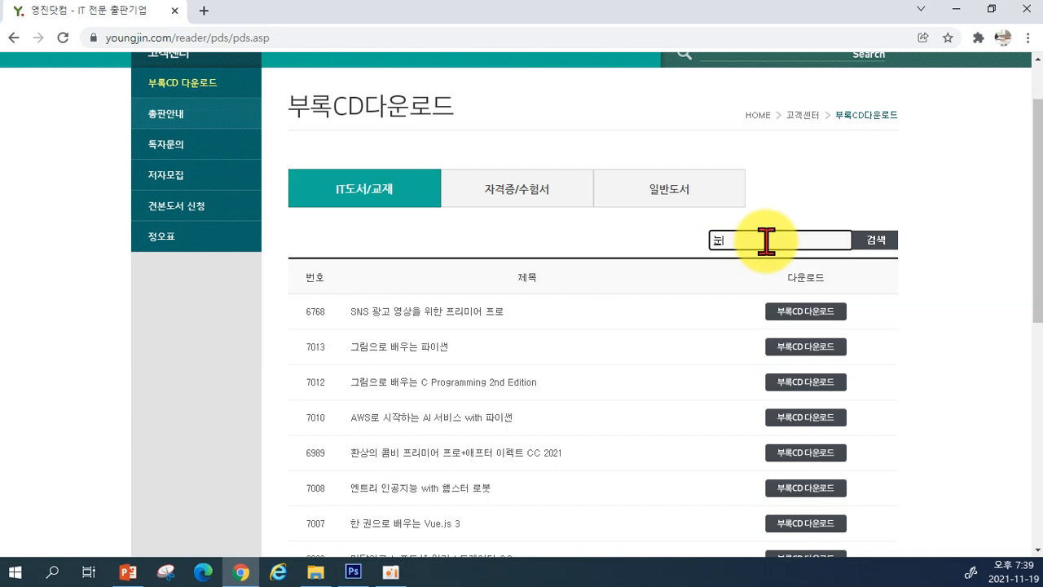
{"action": "left_click", "coordinate": [864, 247]}
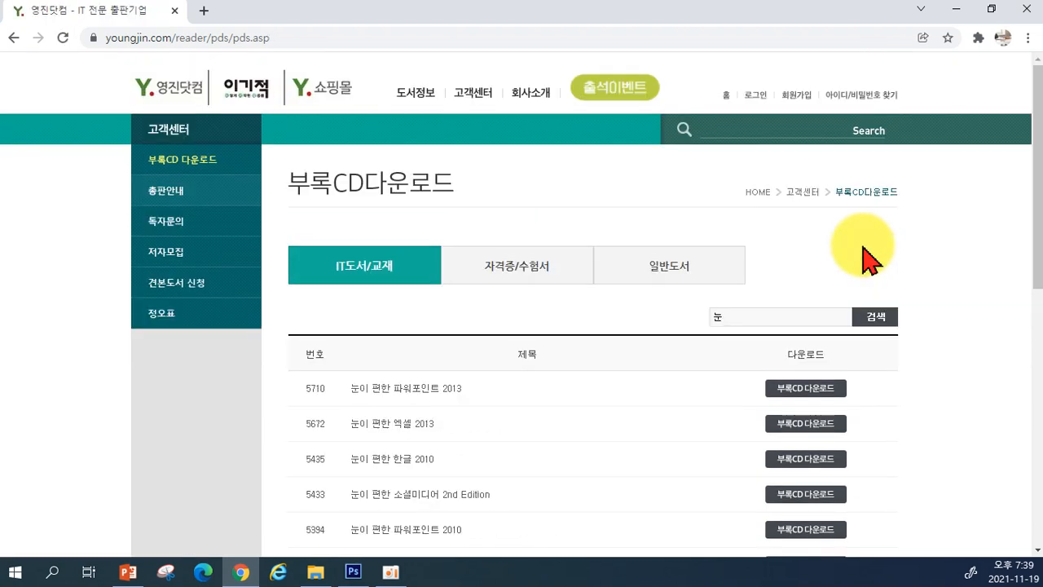
{"action": "key", "text": "super+e"}
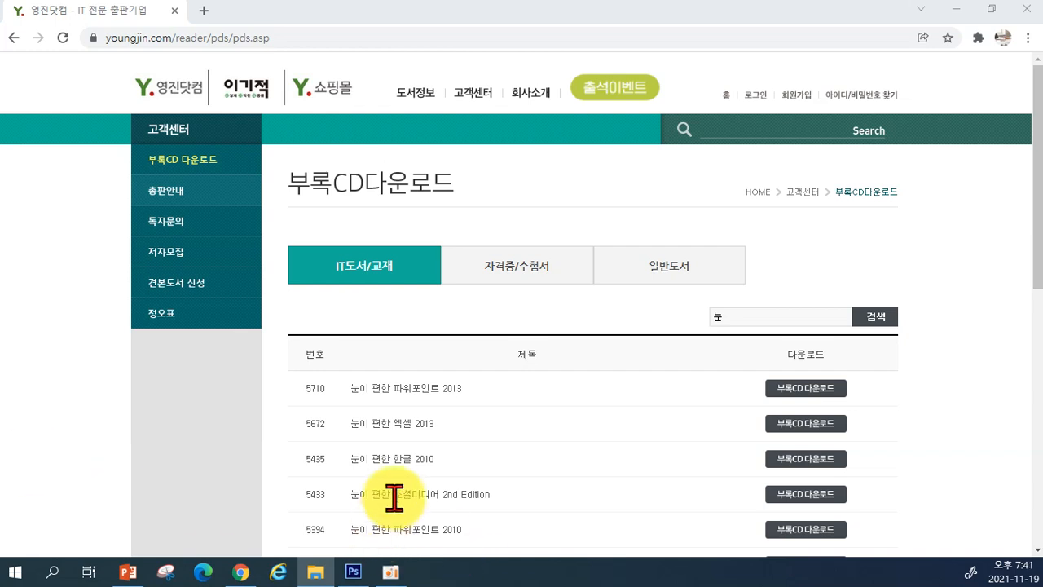
Start downloading cd1.zip for 눈이 편한 한글 2010 and choose USB드라이브 (E:) as the save location
{"action": "left_click", "coordinate": [786, 466]}
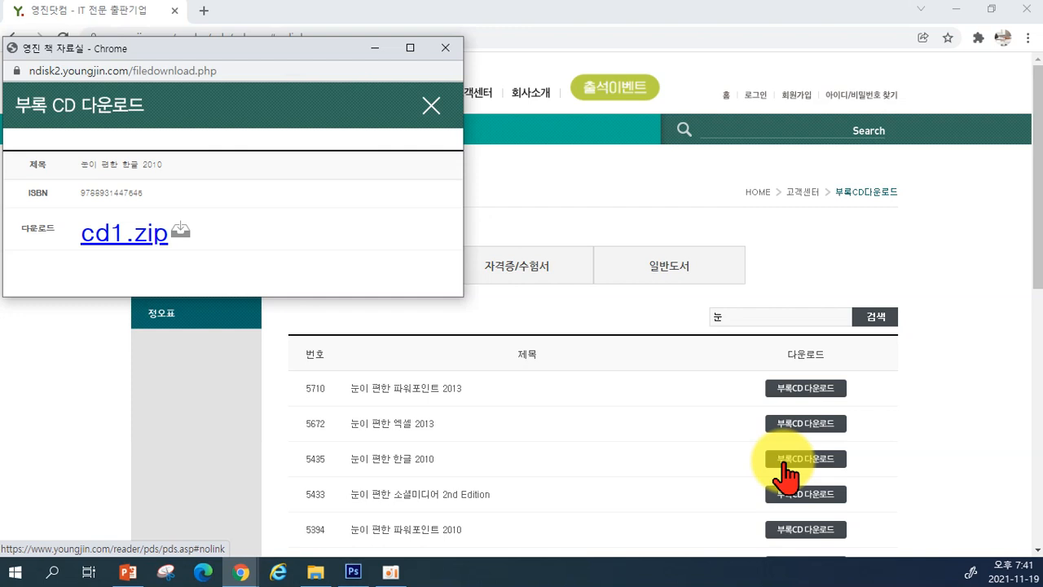
{"action": "left_click", "coordinate": [150, 243]}
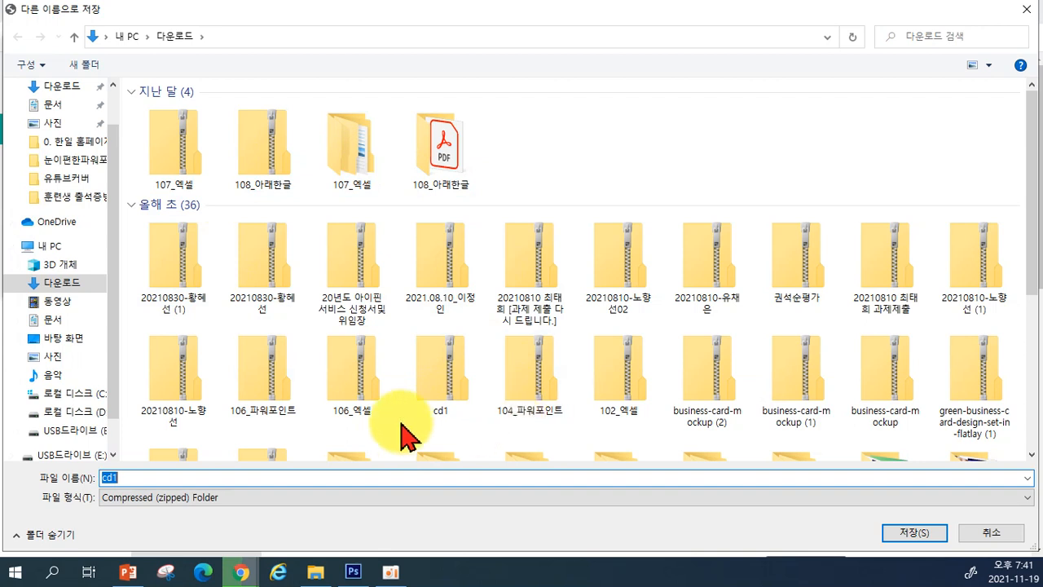
{"action": "left_click", "coordinate": [51, 247]}
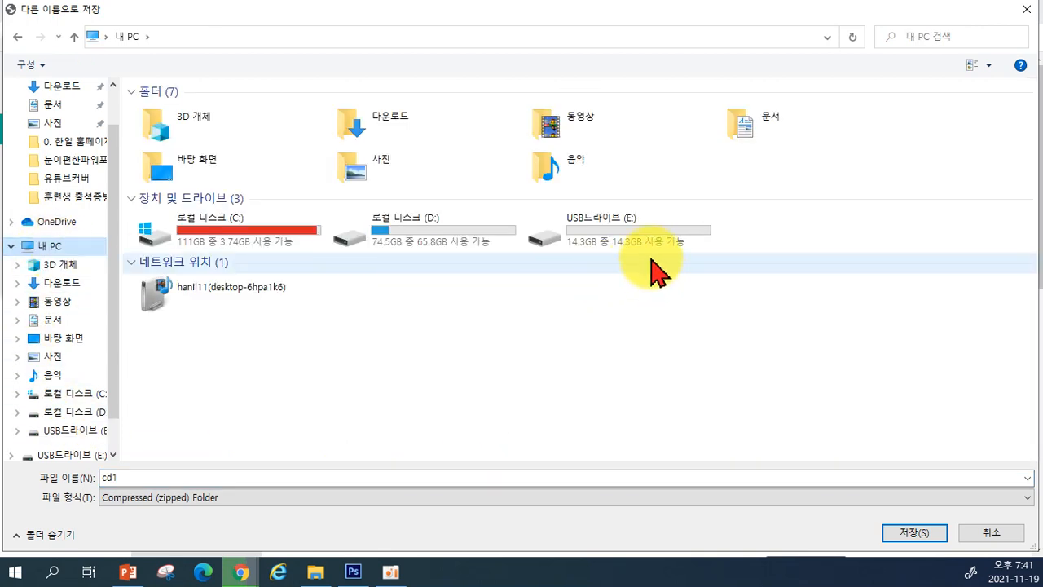
{"action": "double_click", "coordinate": [582, 238]}
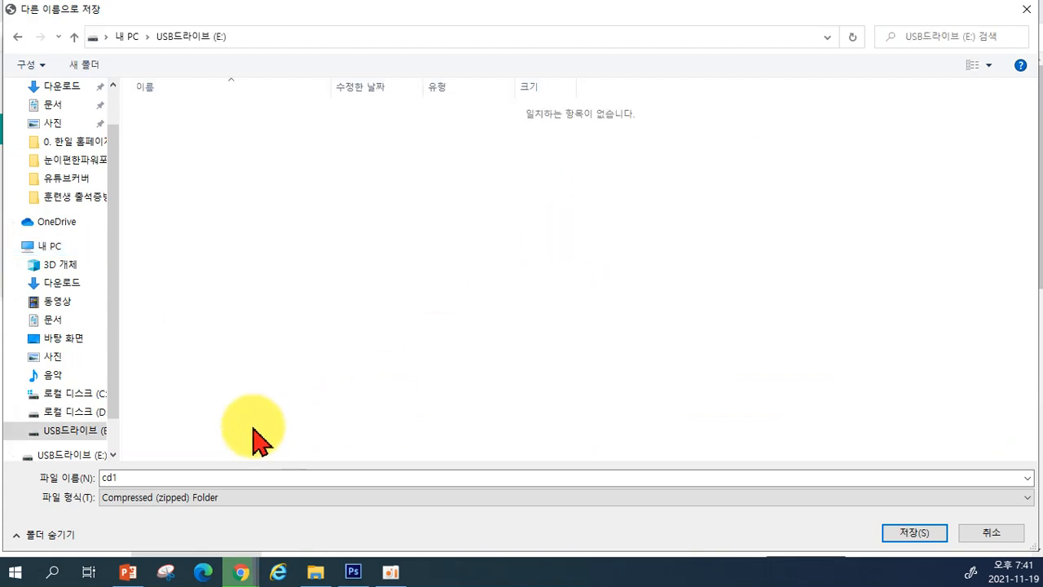
Name the download 눈이편한한글2010 and save it as a compressed folder on the USB drive
{"action": "double_click", "coordinate": [111, 478]}
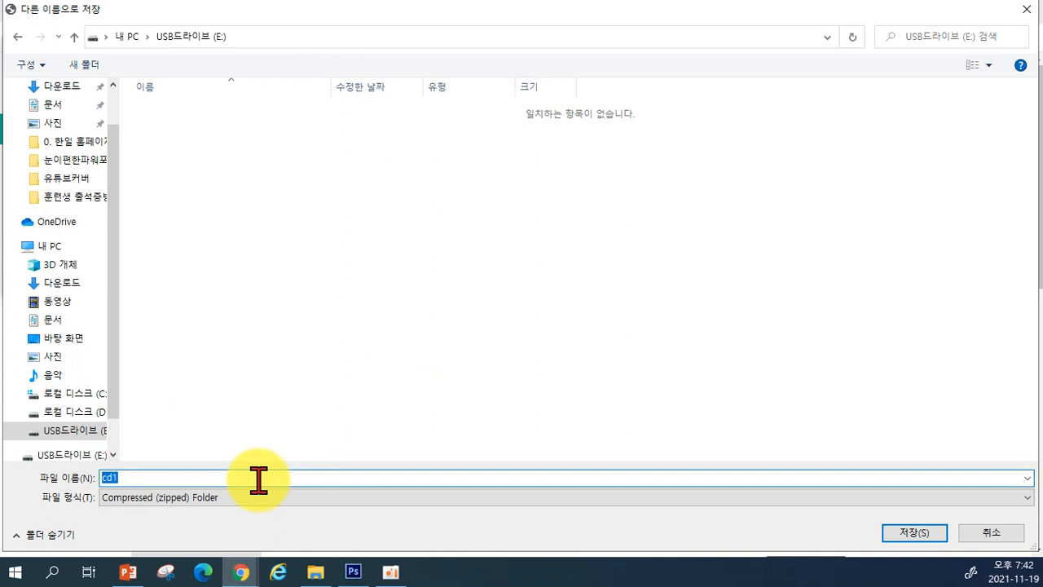
{"action": "type", "text": "sn"}
{"action": "key", "text": "BackSpace"}
{"action": "key", "text": "BackSpace"}
{"action": "type", "text": "ㄴ눈이편한한"}
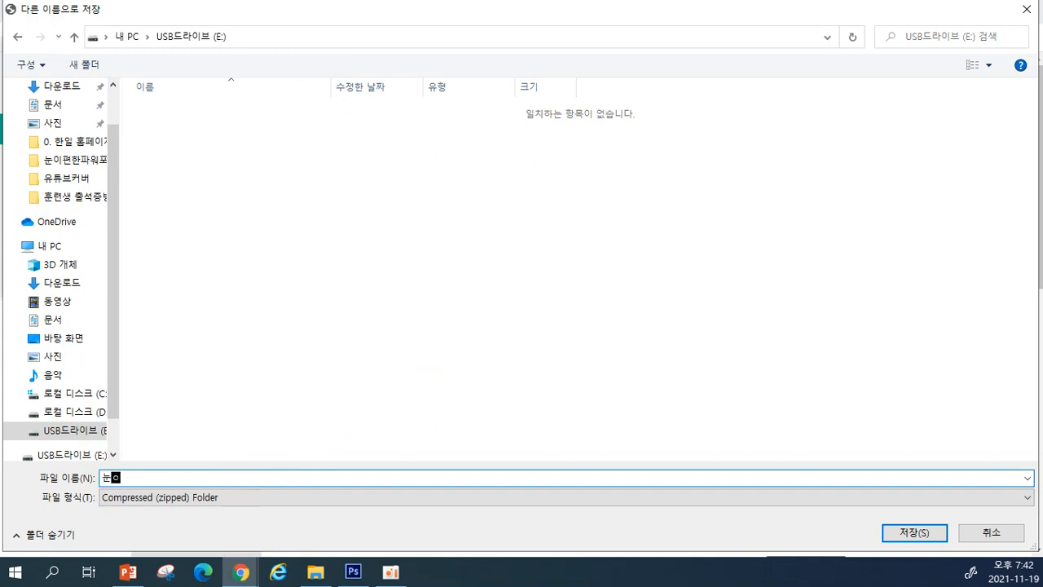
{"action": "type", "text": "글2010"}
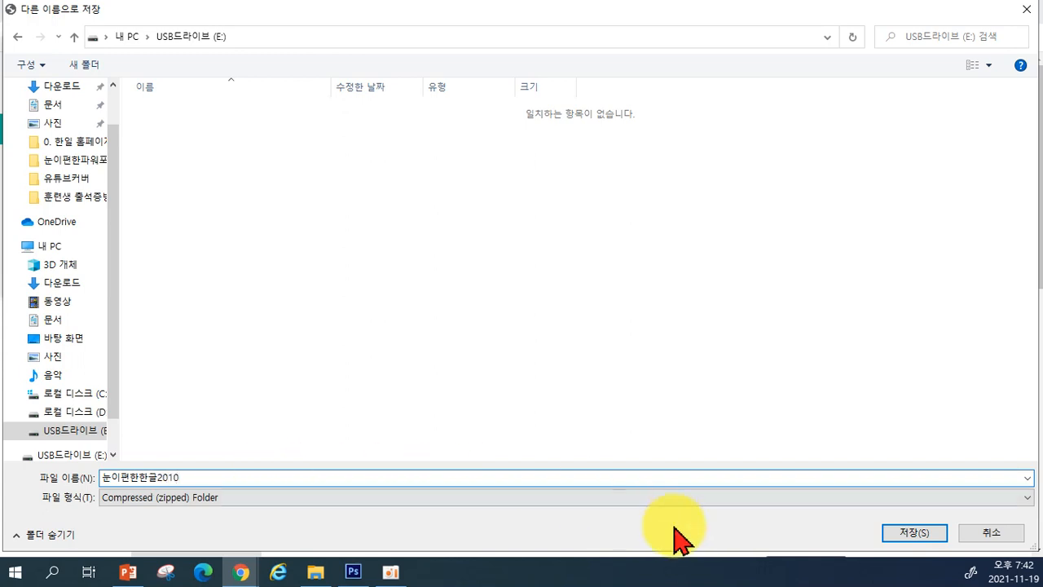
{"action": "left_click", "coordinate": [902, 534]}
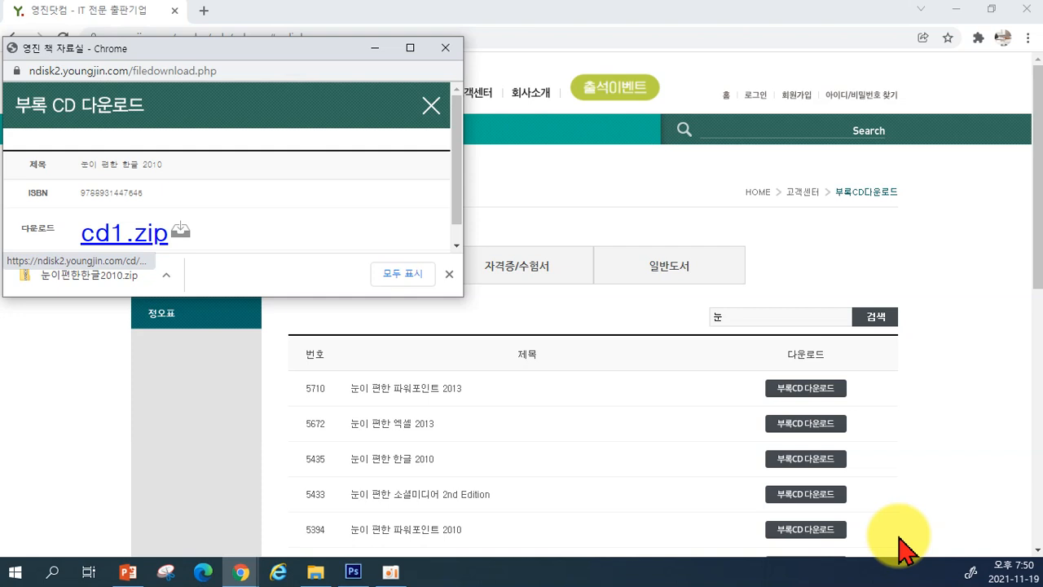
Open the downloaded 눈이편한한글2010.zip and extract its files to E:\눈이편한한글2010
{"action": "left_click", "coordinate": [128, 274]}
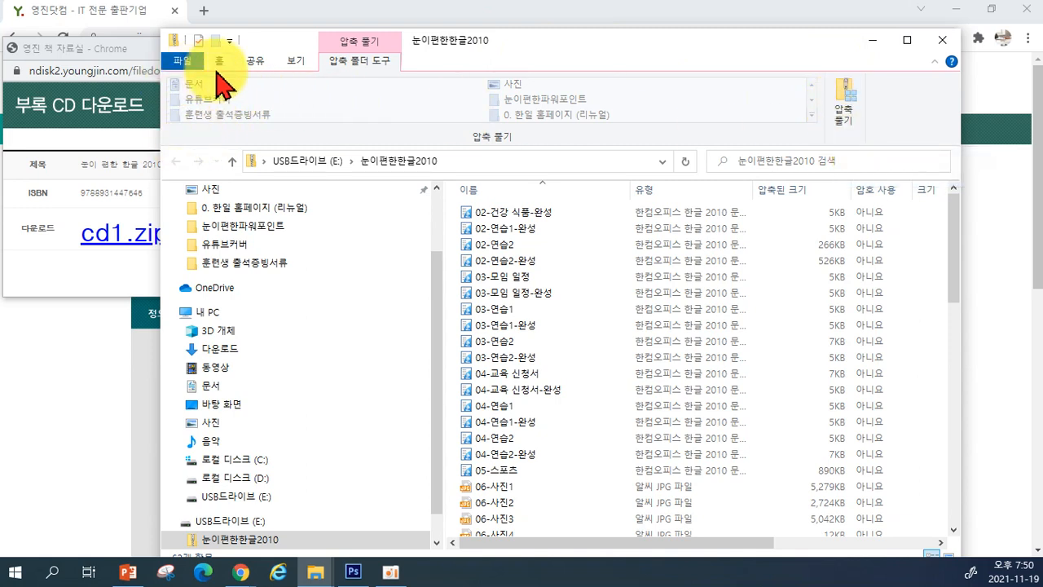
{"action": "left_click", "coordinate": [848, 106]}
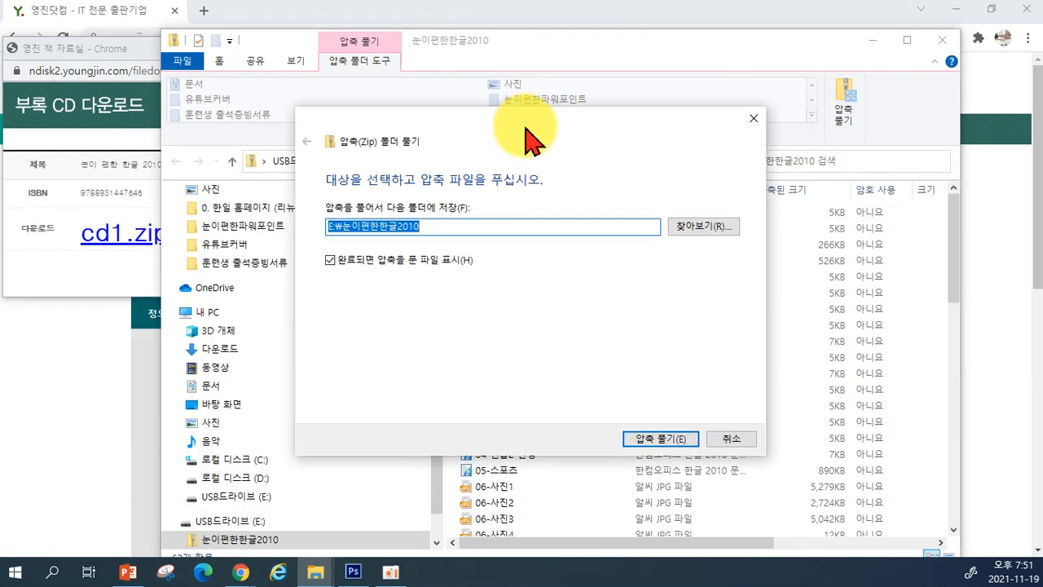
{"action": "left_click", "coordinate": [662, 441]}
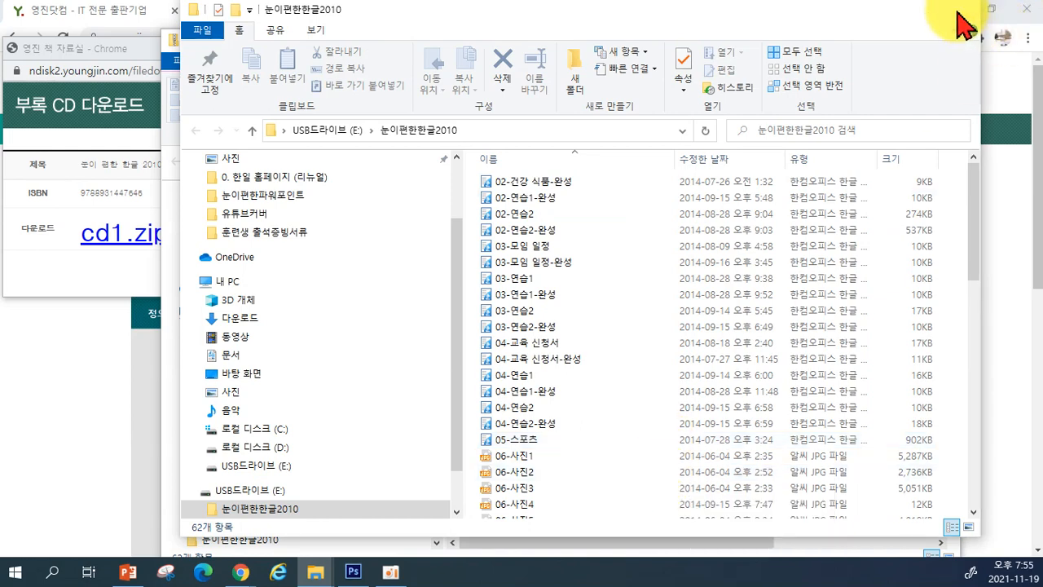
Close the extracted folder, the zip folder, the download pop-up and the Chrome browser
{"action": "left_click", "coordinate": [958, 13]}
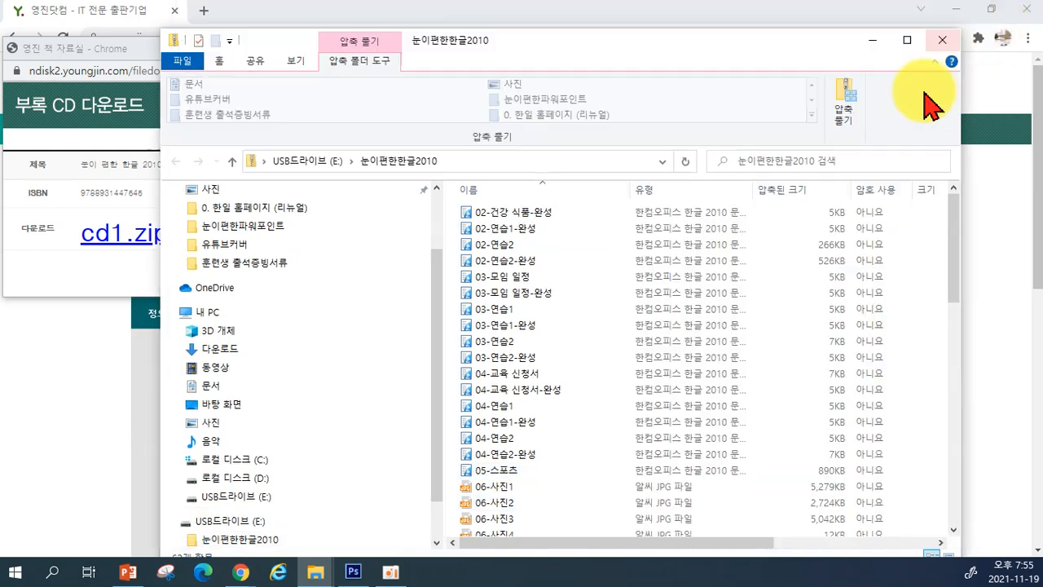
{"action": "left_click", "coordinate": [438, 42]}
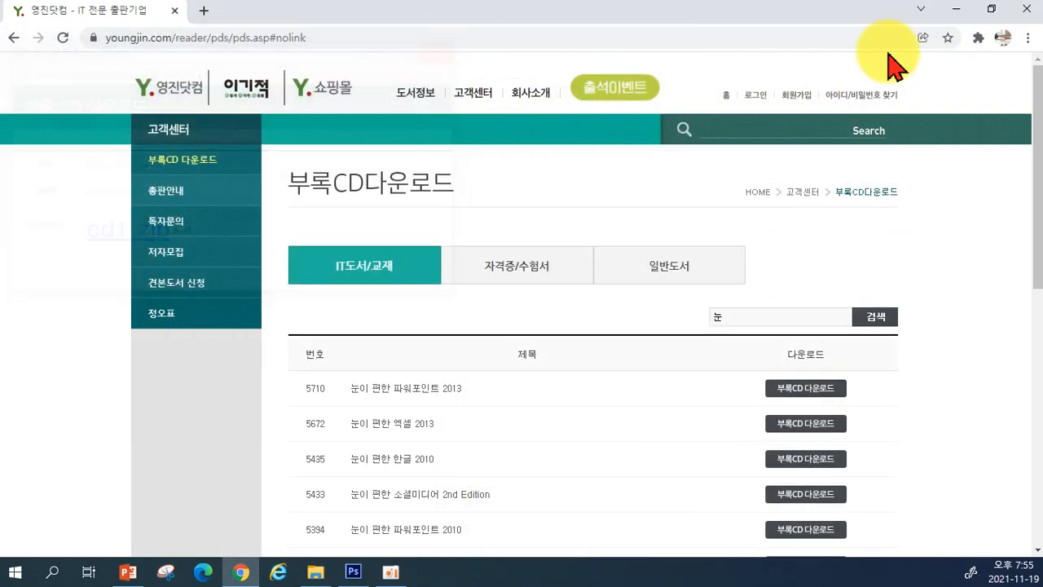
{"action": "left_click", "coordinate": [1026, 8]}
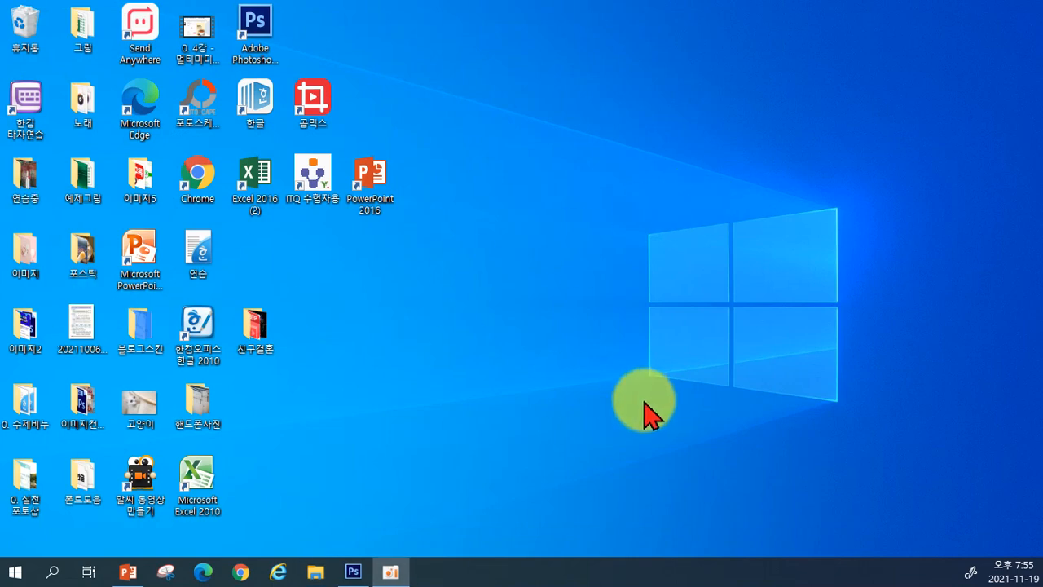
Open USB드라이브 (E:) from 내 PC in File Explorer
{"action": "left_click", "coordinate": [316, 573]}
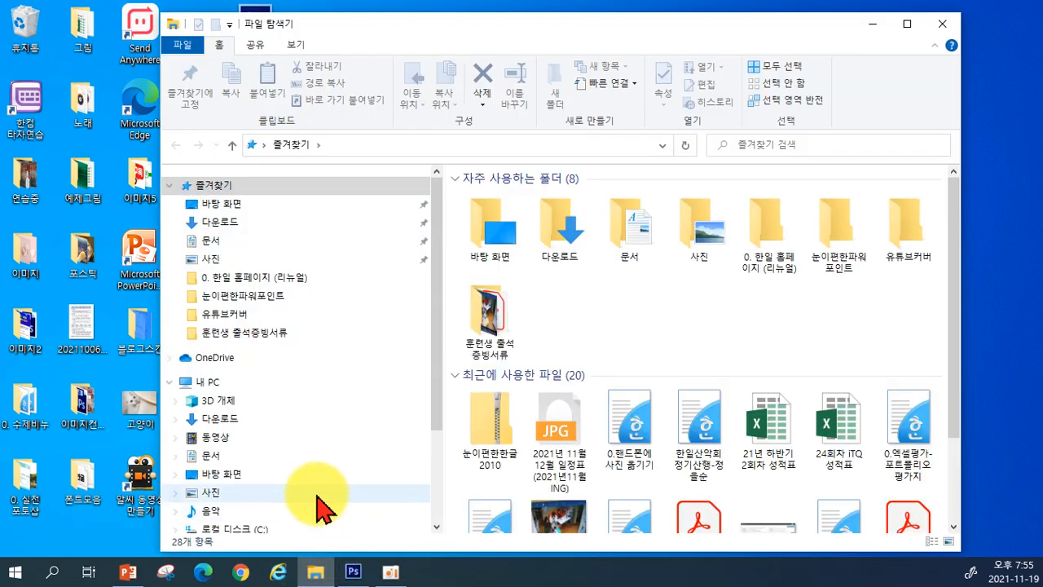
{"action": "left_click", "coordinate": [216, 395]}
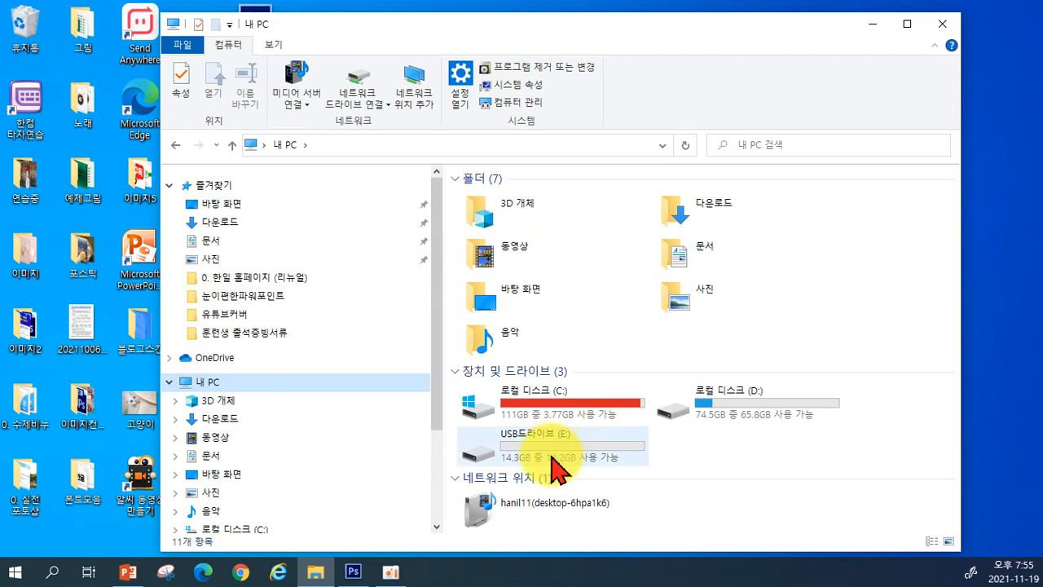
{"action": "mouse_move", "coordinate": [548, 458]}
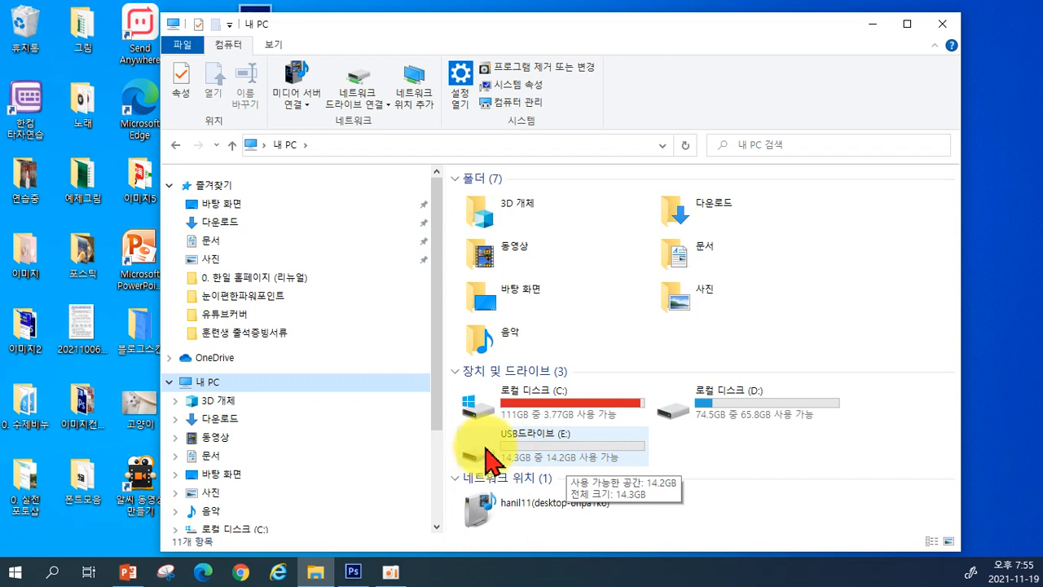
{"action": "left_click", "coordinate": [543, 445]}
{"action": "double_click", "coordinate": [542, 445]}
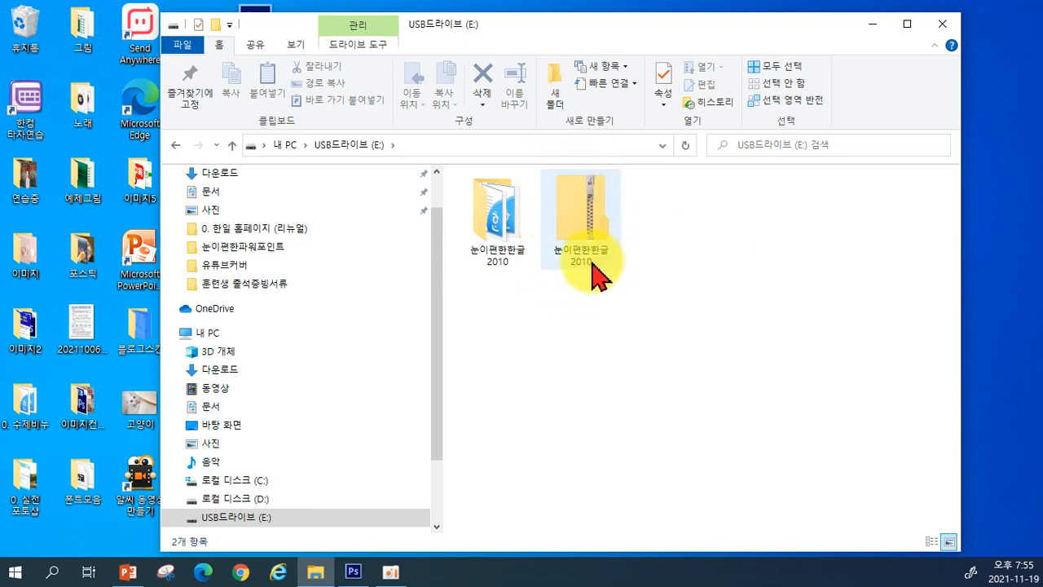
Open the extracted 눈이편한한글2010 folder on the USB drive and look through its practice files
{"action": "double_click", "coordinate": [493, 231]}
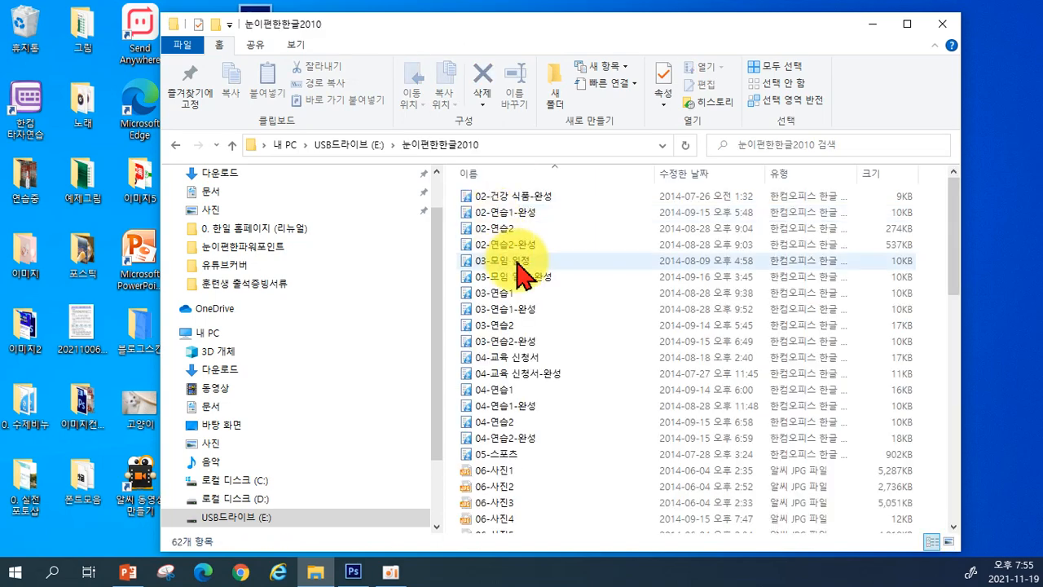
{"action": "scroll", "coordinate": [521, 326], "scroll_direction": "down", "scroll_amount": 3}
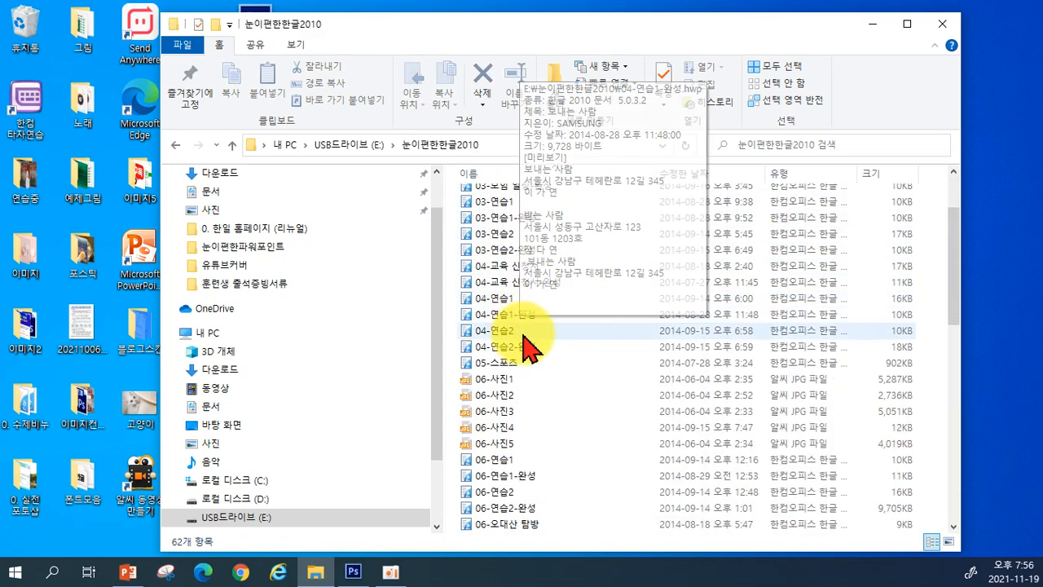
{"action": "scroll", "coordinate": [529, 407], "scroll_direction": "down", "scroll_amount": 10}
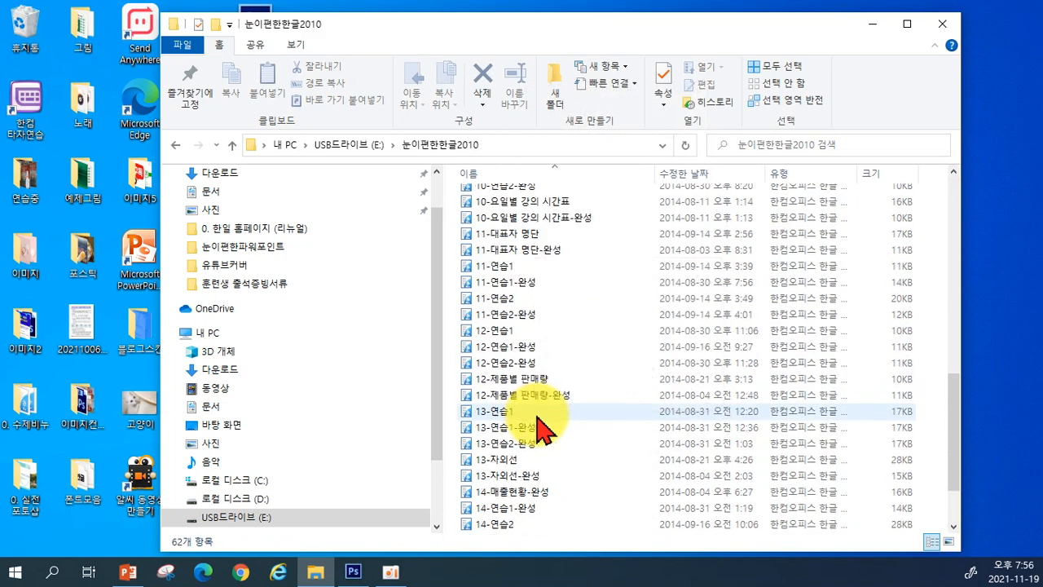
{"action": "scroll", "coordinate": [537, 432], "scroll_direction": "up", "scroll_amount": 13}
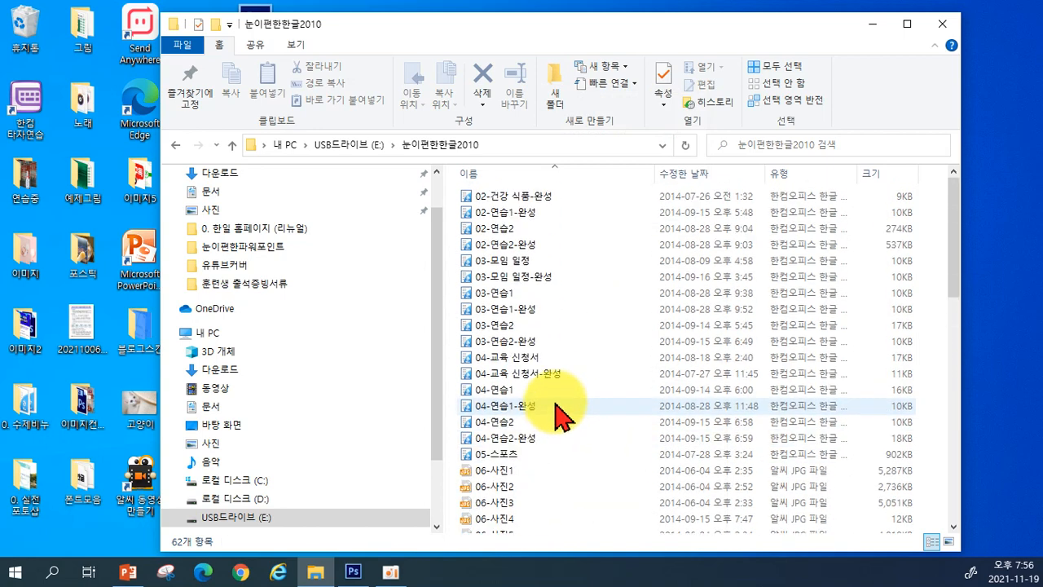
{"action": "mouse_move", "coordinate": [561, 392]}
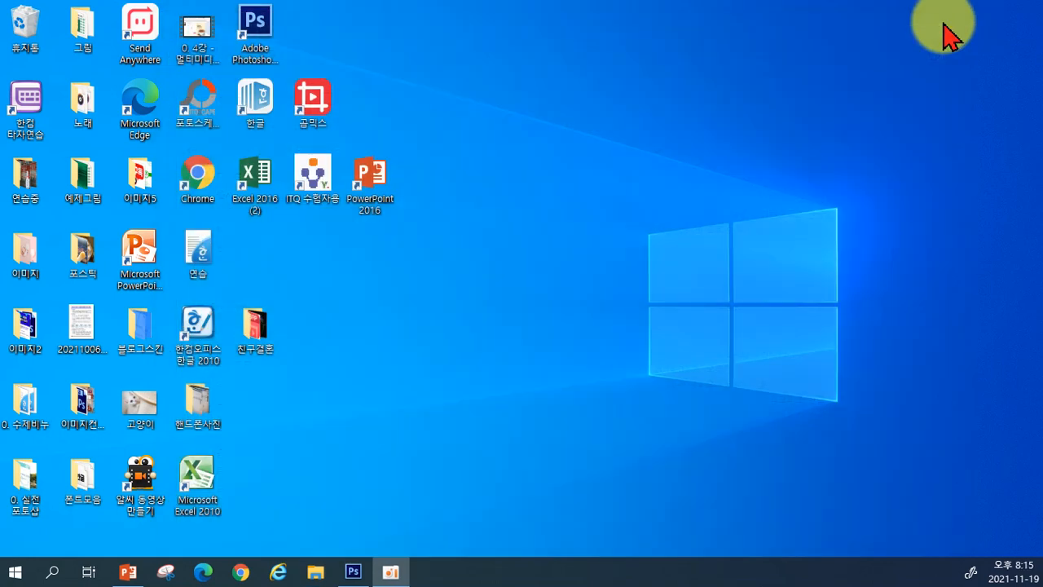
Move the 한컴오피스 한글 2010 shortcut to an empty desktop area, then launch 한글 2010 from it with its window maximized
{"action": "left_click_drag", "start_coordinate": [197, 328], "coordinate": [539, 197]}
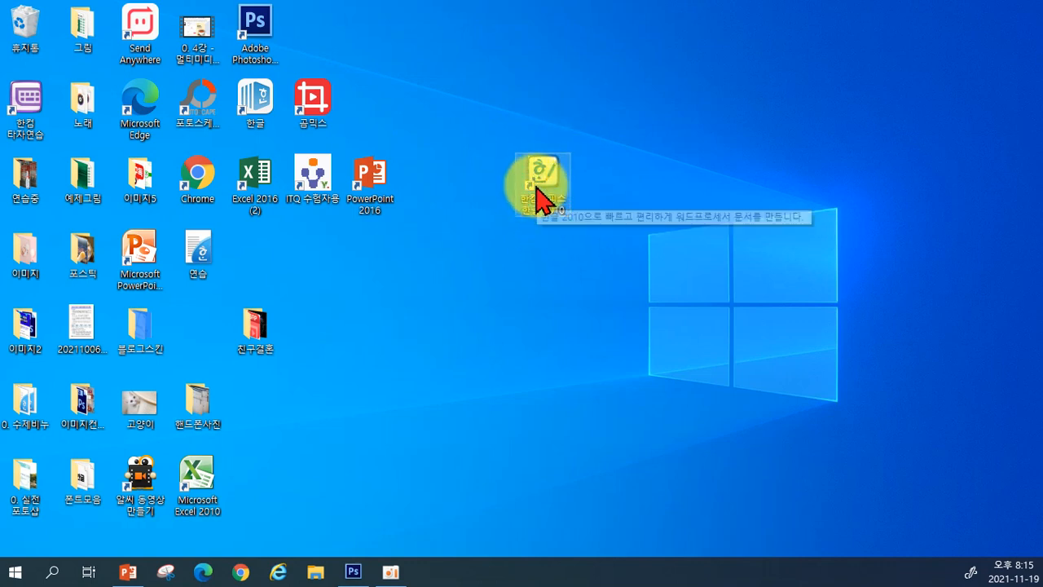
{"action": "double_click", "coordinate": [547, 183]}
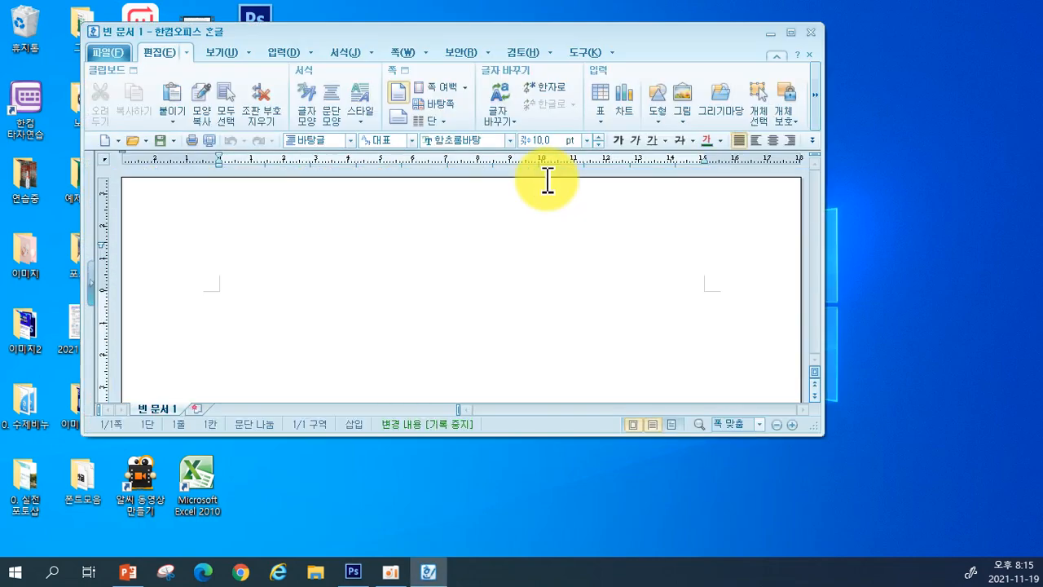
{"action": "left_click", "coordinate": [790, 32]}
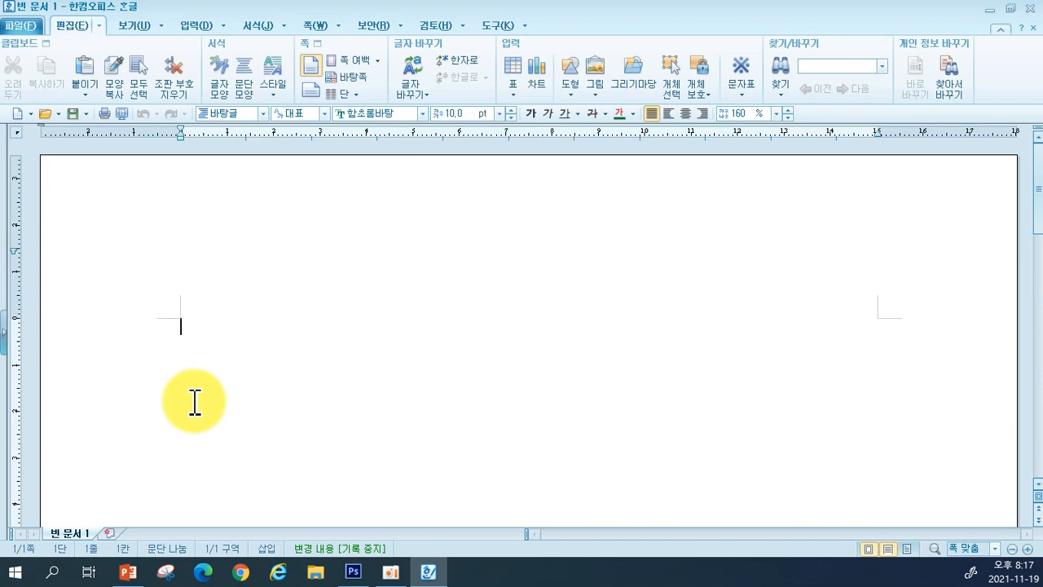
Enter the heading "[연말 모임 안내]" on the first line of the blank document and end the line
{"action": "type", "text": "["}
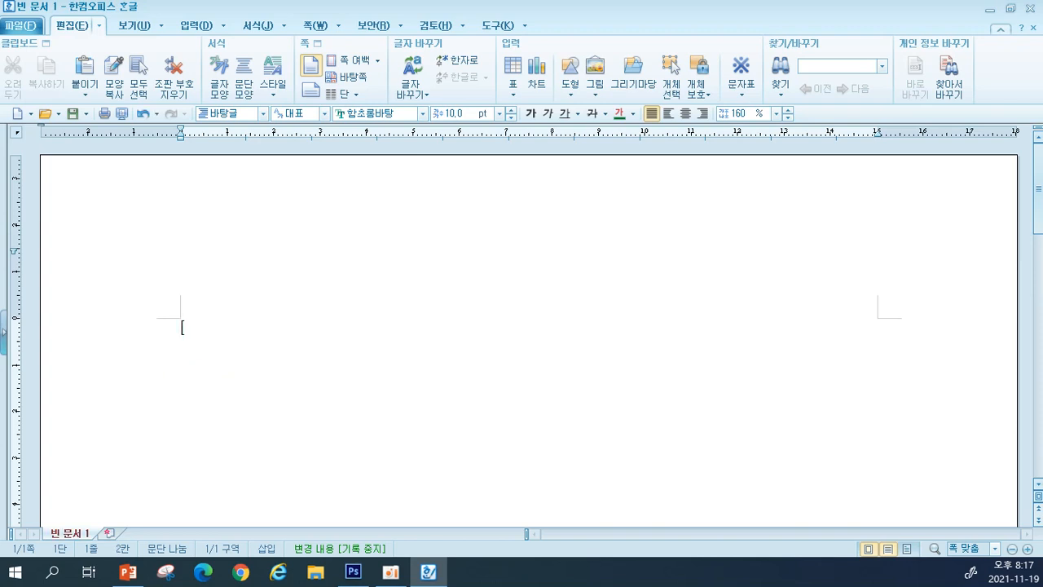
{"action": "scroll", "coordinate": [464, 410], "scroll_direction": "up", "scroll_amount": 3}
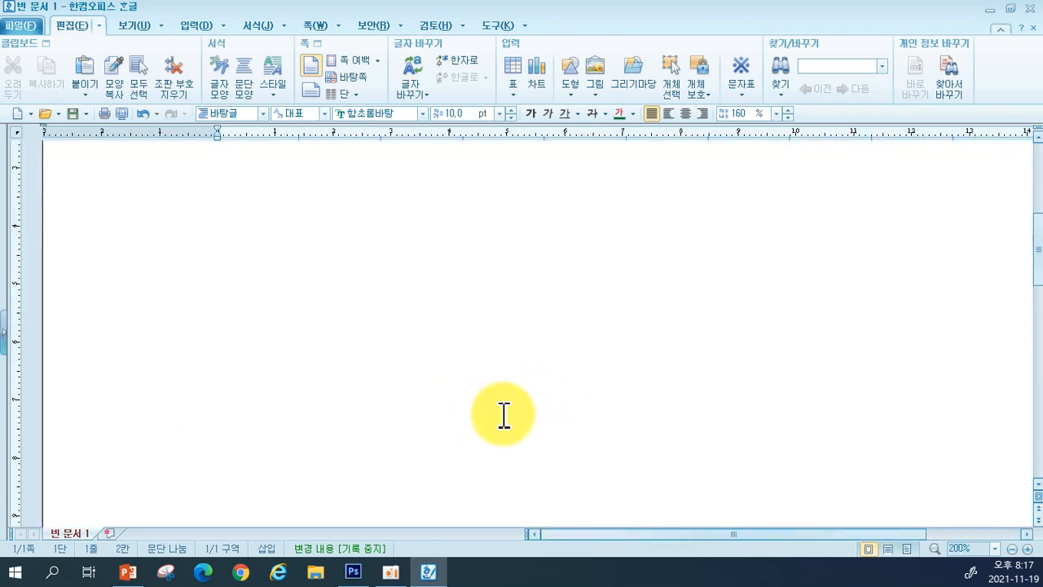
{"action": "left_click_drag", "start_coordinate": [628, 535], "coordinate": [738, 538]}
{"action": "scroll", "coordinate": [537, 418], "scroll_direction": "up", "scroll_amount": 1}
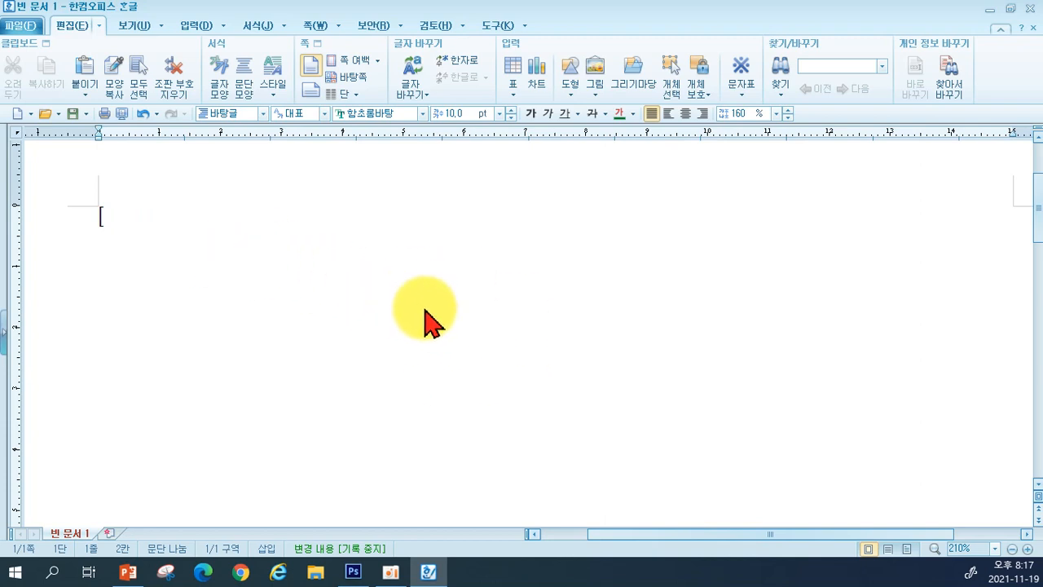
{"action": "left_click", "coordinate": [168, 225]}
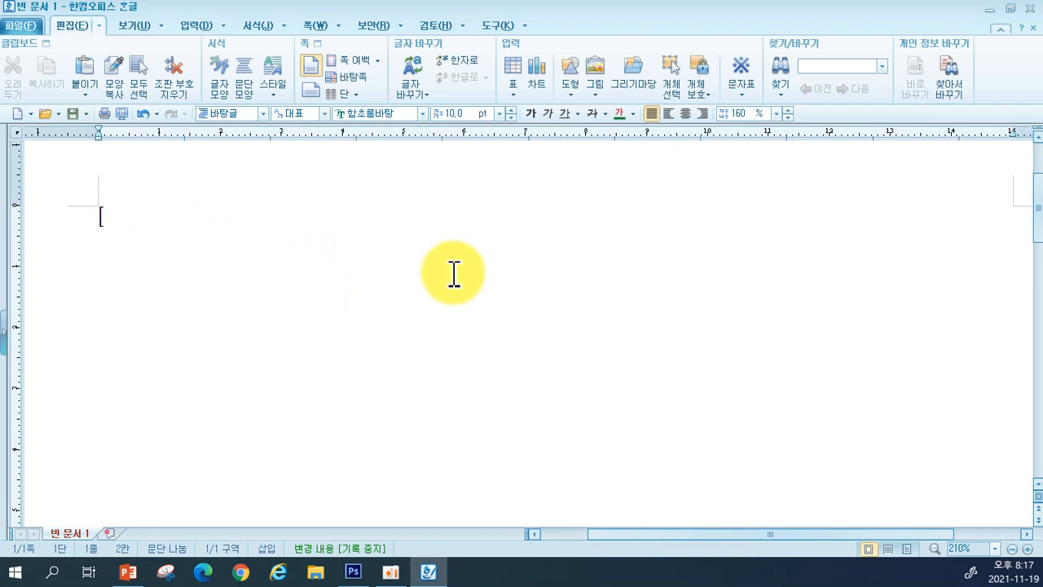
{"action": "type", "text": "연미ㅏ"}
{"action": "key", "text": "BackSpace"}
{"action": "key", "text": "BackSpace"}
{"action": "type", "text": "말 모임 "}
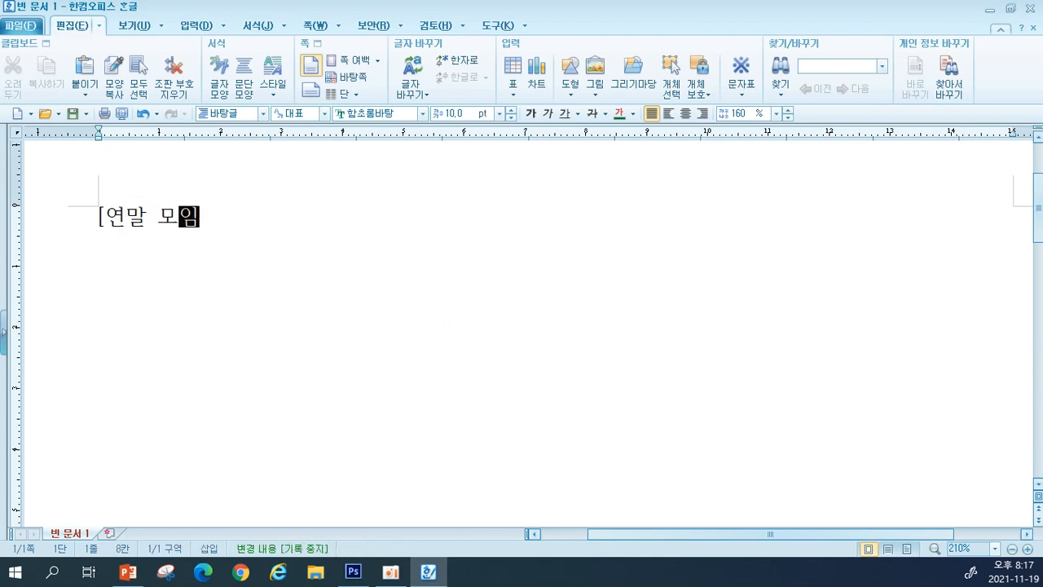
{"action": "type", "text": "안내]"}
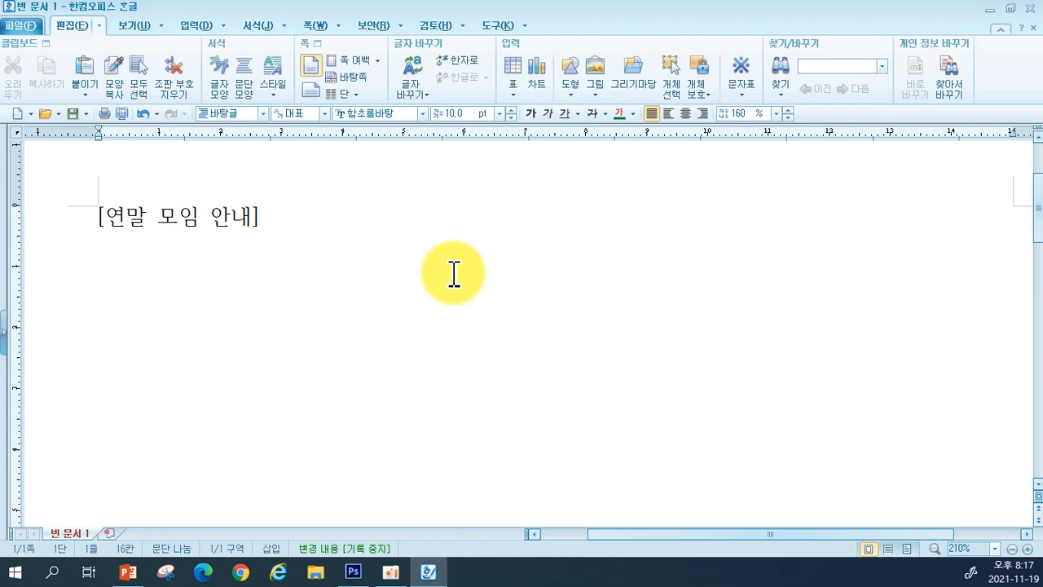
{"action": "key", "text": "Return"}
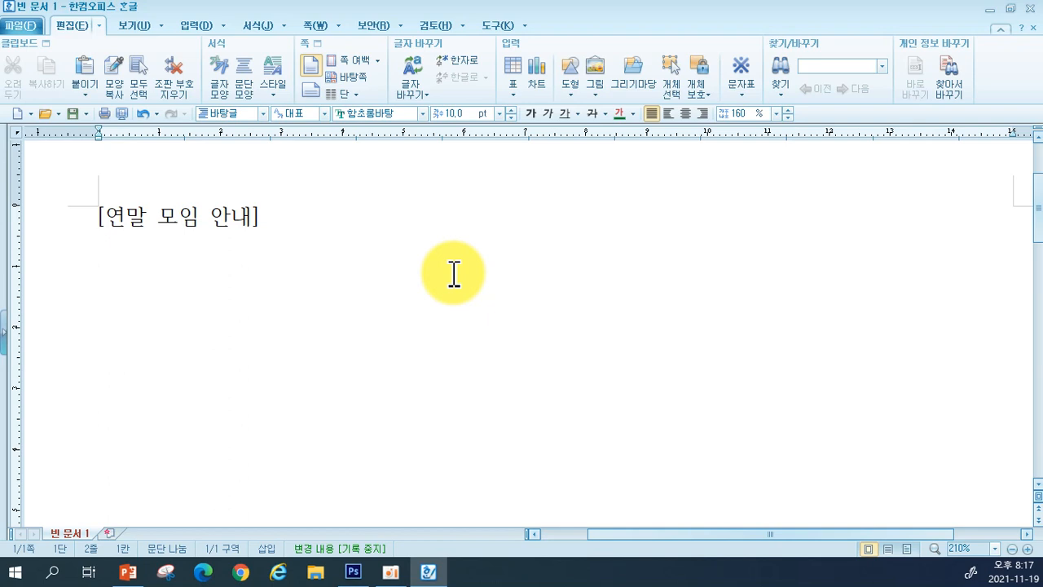
Leave a blank line below the heading and add the date line "*일시 : 12월 20일(토)"
{"action": "key", "text": "Return"}
{"action": "type", "text": "*일시 : 1"}
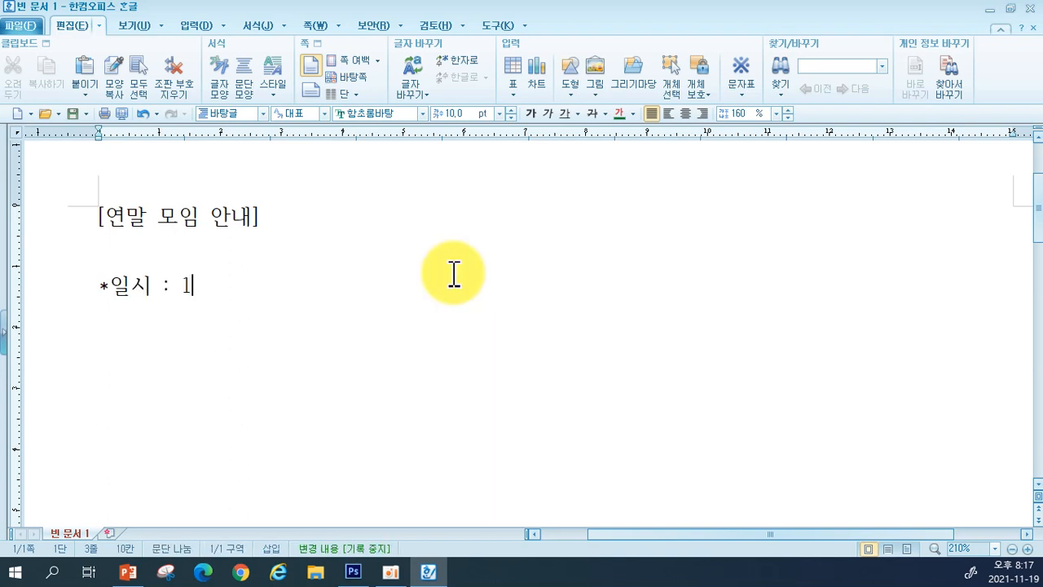
{"action": "type", "text": "2월 20ㅇ일(토)"}
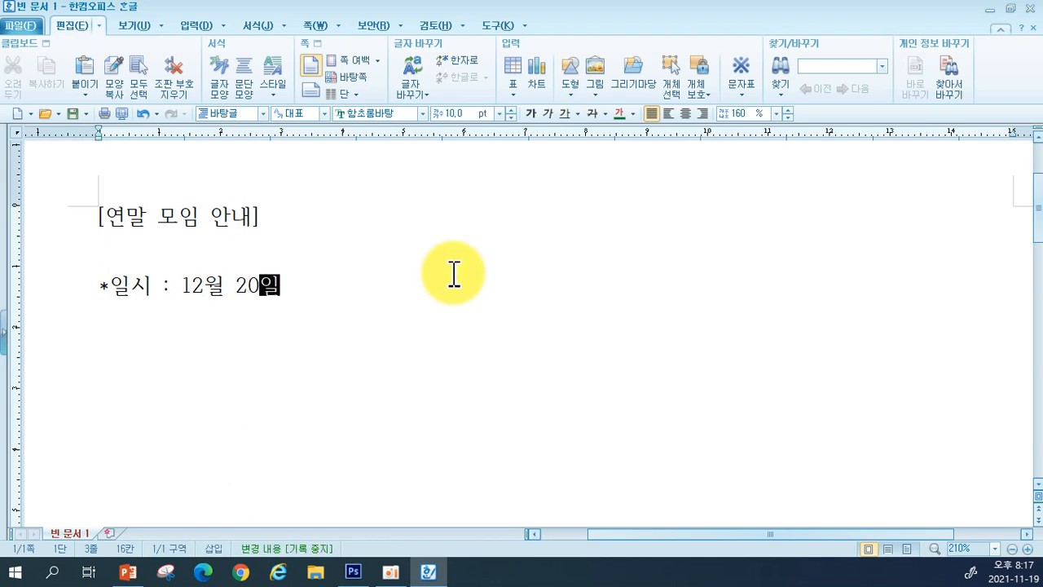
{"action": "key", "text": "Return"}
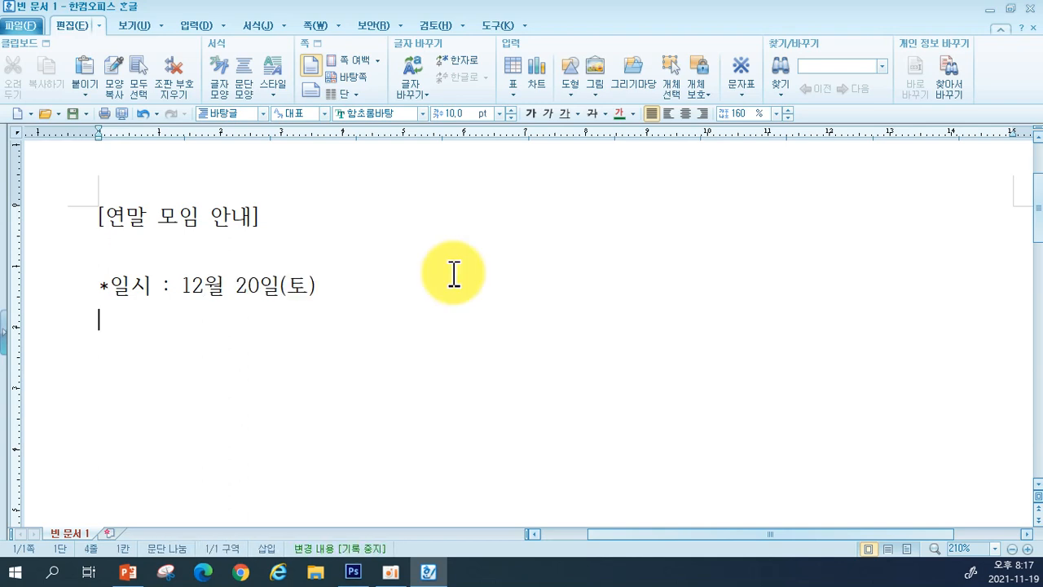
Add the venue line "*장소 : 한식당[예원]" below the date line
{"action": "type", "text": "*장소 :"}
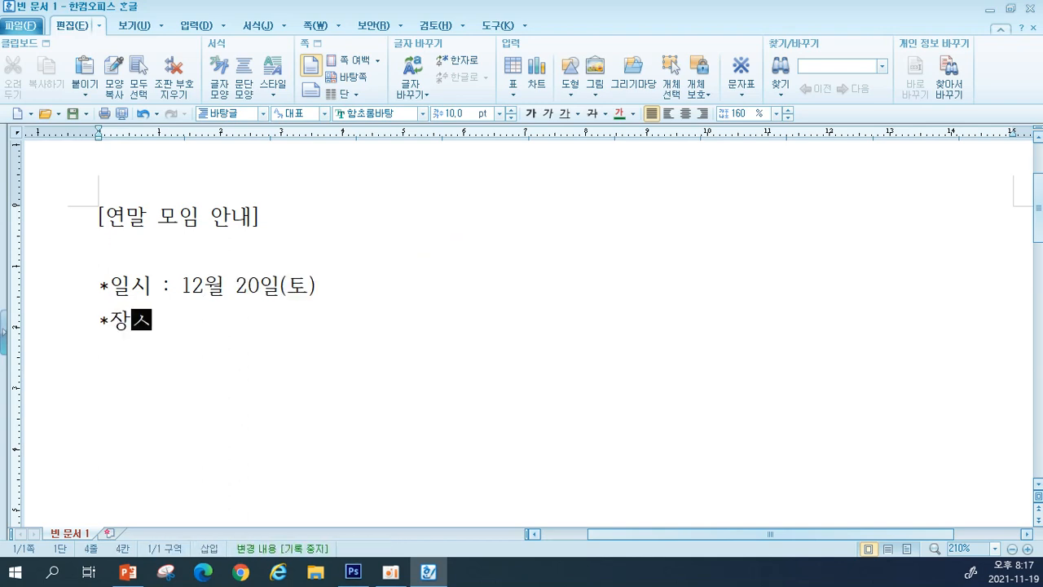
{"action": "type", "text": " 한식다"}
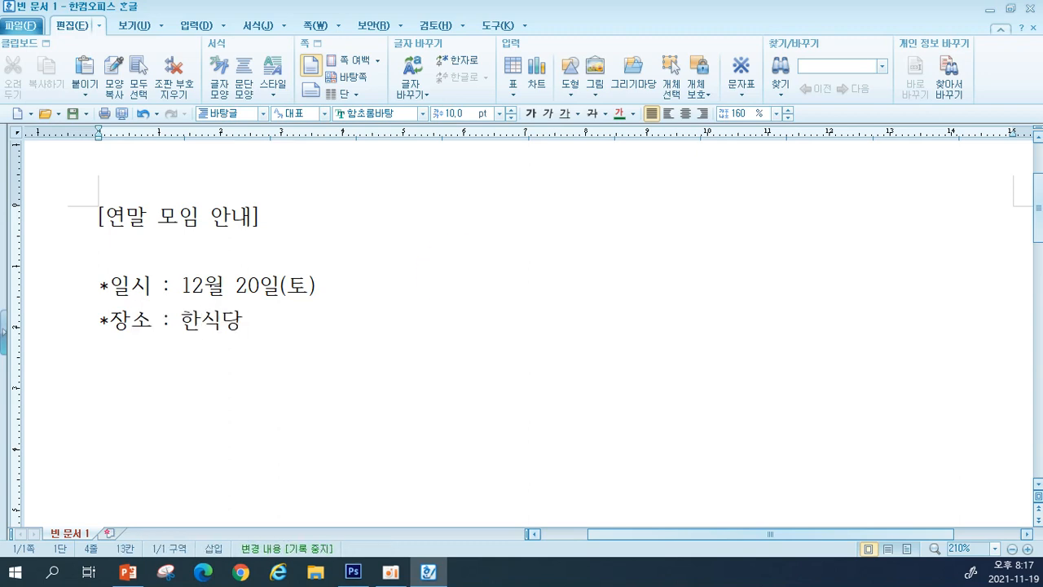
{"action": "type", "text": "[예워"}
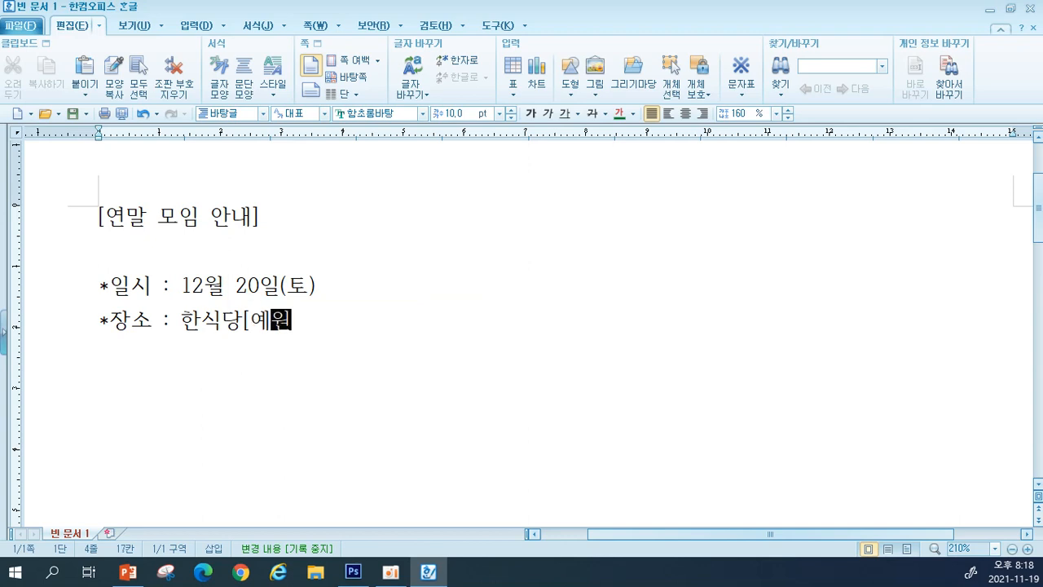
{"action": "type", "text": "]"}
{"action": "key", "text": "Return"}
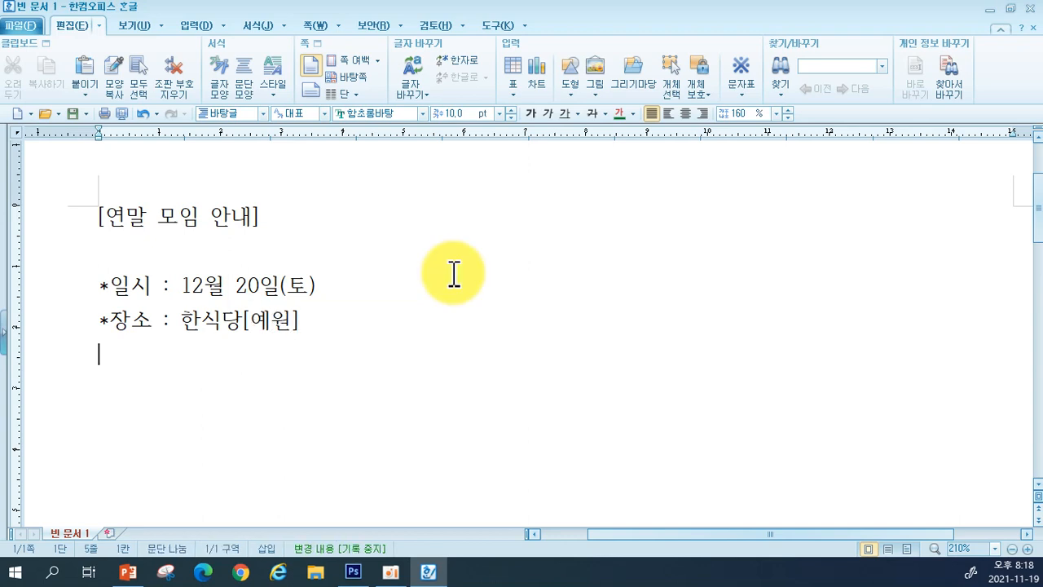
Add the fee line "*회비 : 30,000원" and a final line "*약도 별첨" below the venue
{"action": "type", "text": "*회비"}
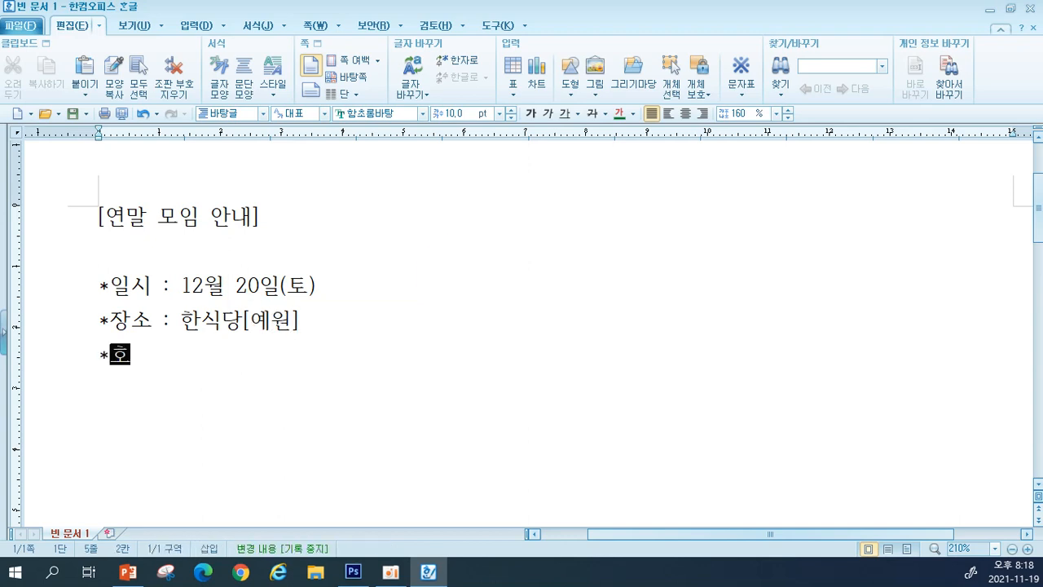
{"action": "type", "text": " : "}
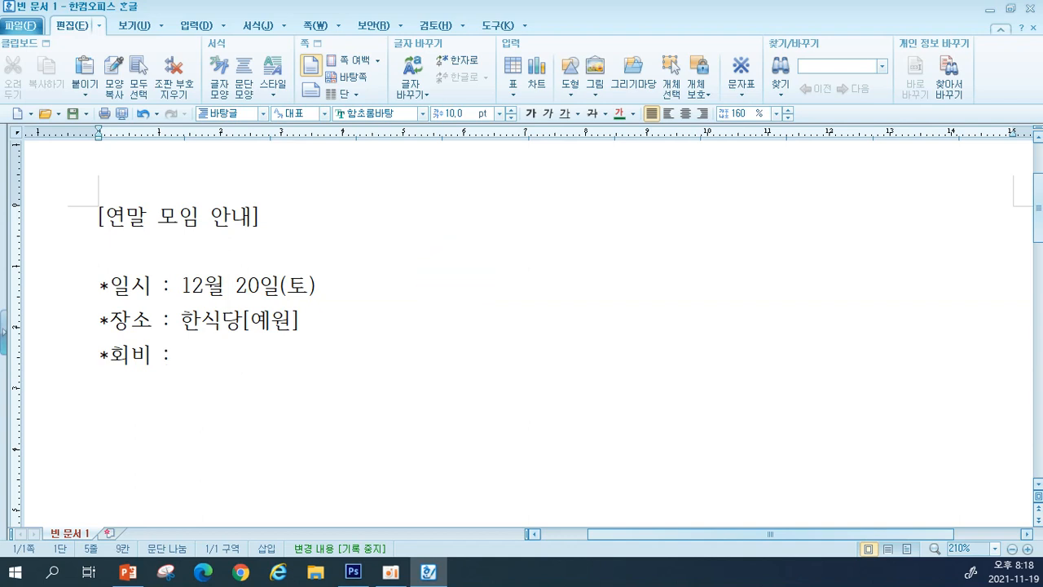
{"action": "type", "text": "30,000원"}
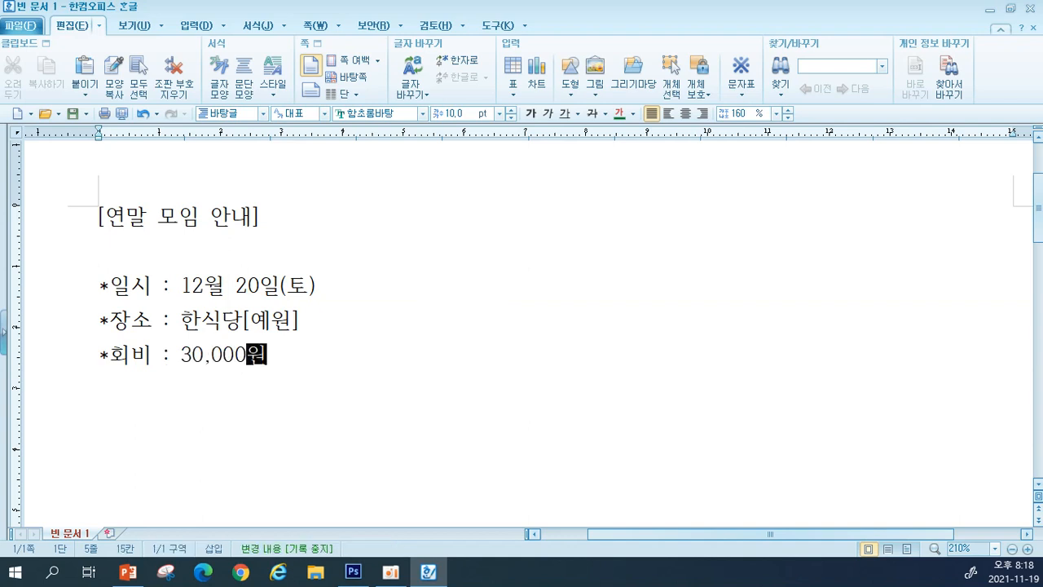
{"action": "key", "text": "Return"}
{"action": "type", "text": "*"}
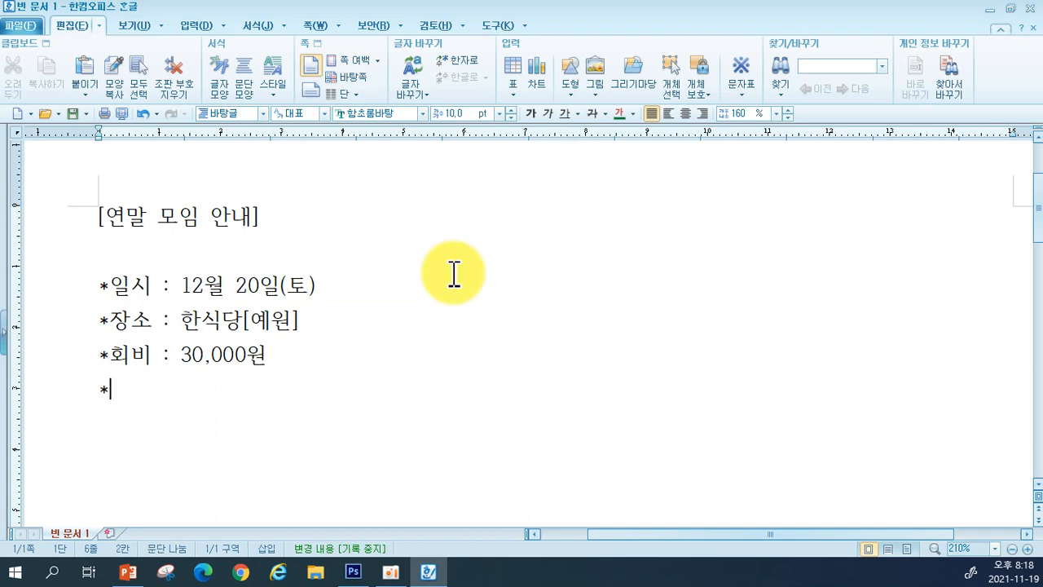
{"action": "type", "text": "약도 별첨"}
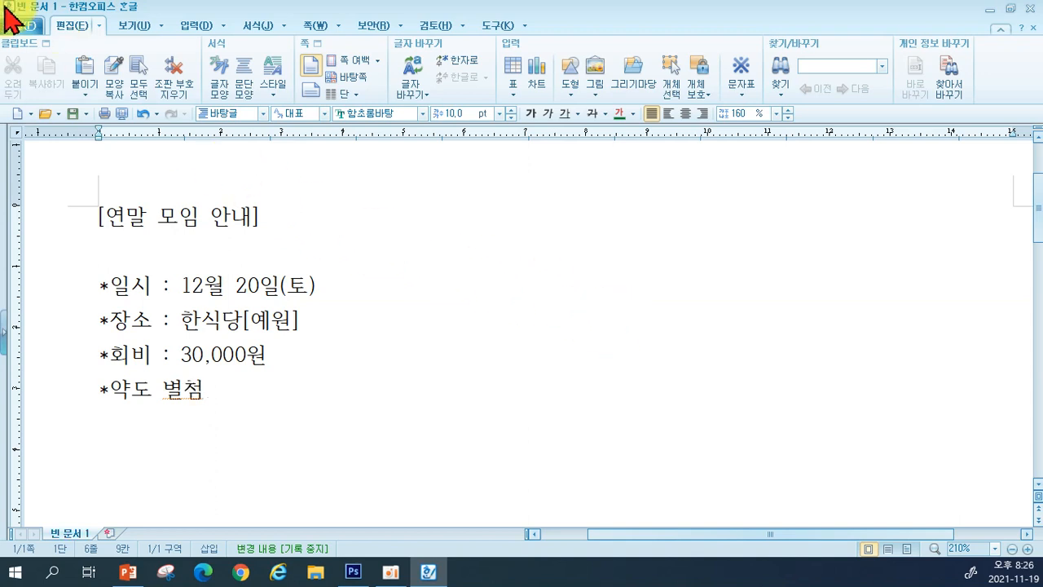
Start saving the document and choose USB드라이브 (E:) under 내 컴퓨터 as the save location
{"action": "left_click", "coordinate": [14, 22]}
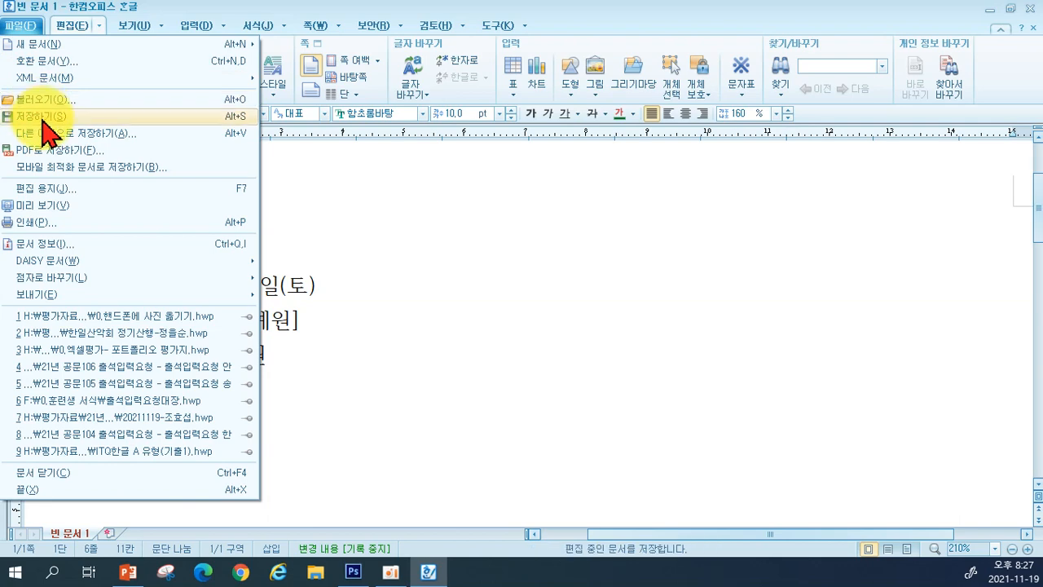
{"action": "left_click", "coordinate": [43, 116]}
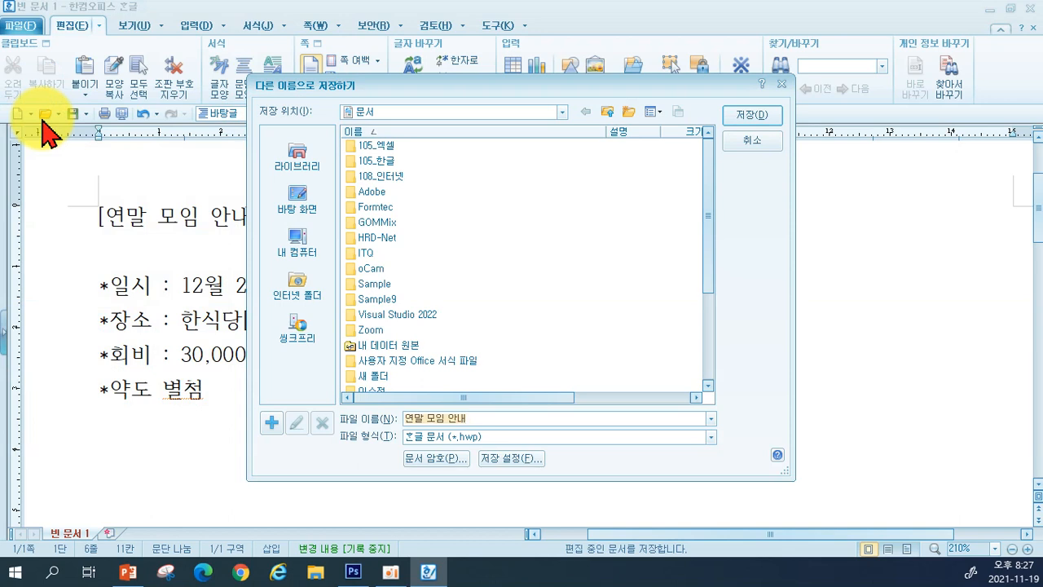
{"action": "left_click", "coordinate": [296, 243]}
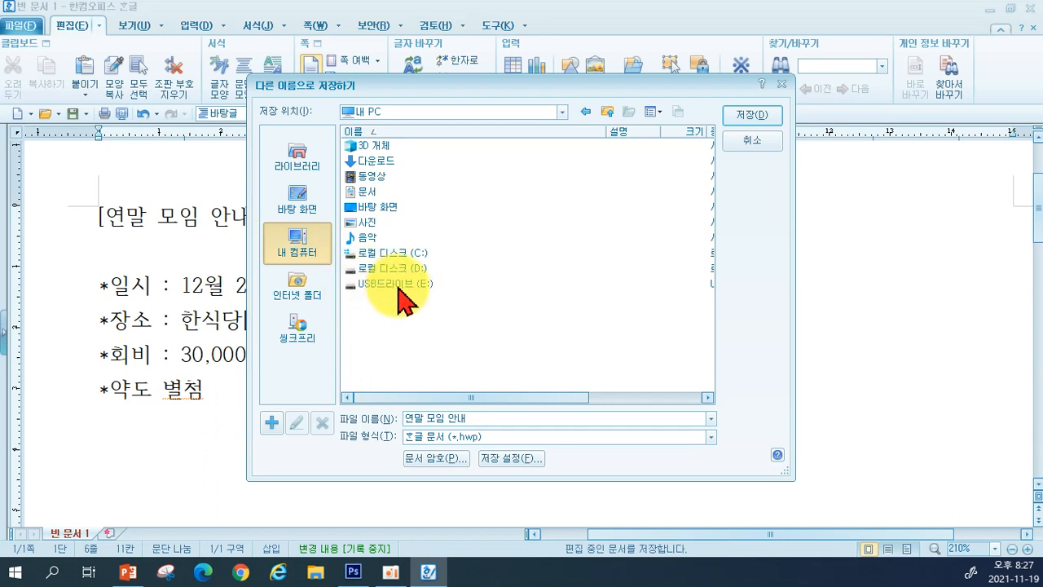
{"action": "double_click", "coordinate": [377, 284]}
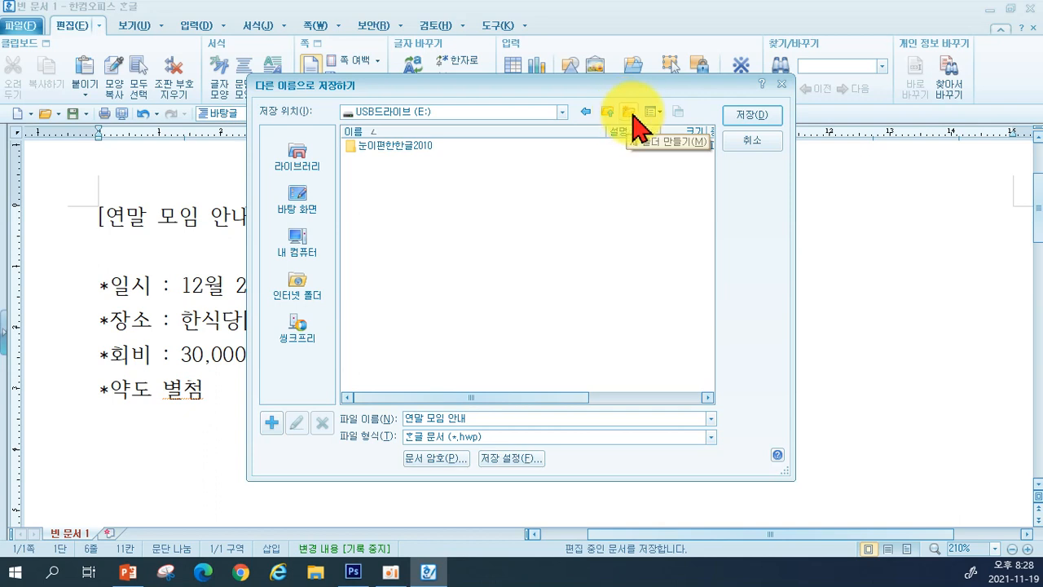
Create a new folder named 한글연습 on the USB drive from within the save dialog
{"action": "left_click", "coordinate": [632, 115]}
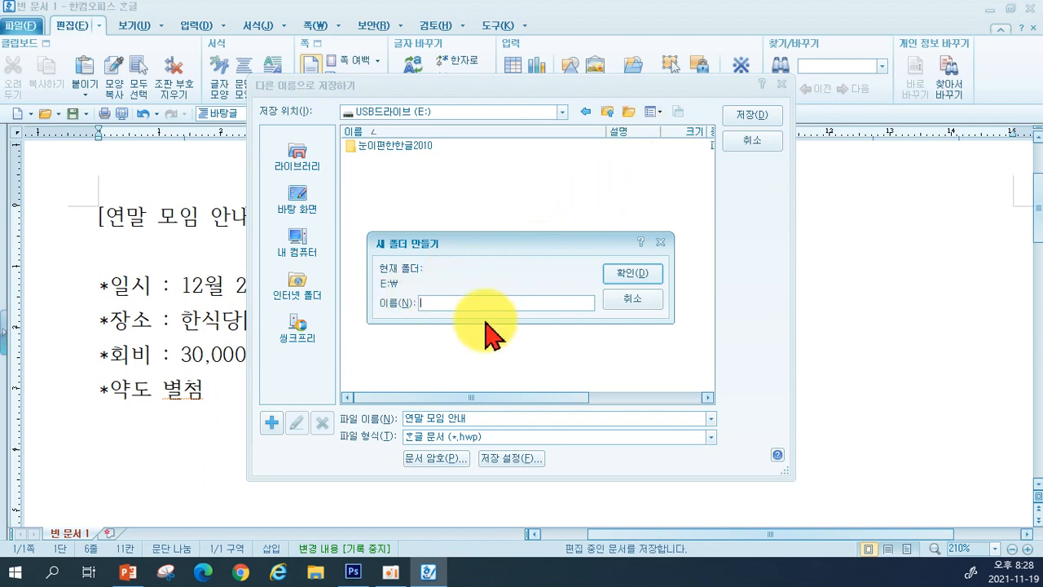
{"action": "type", "text": "한글연습"}
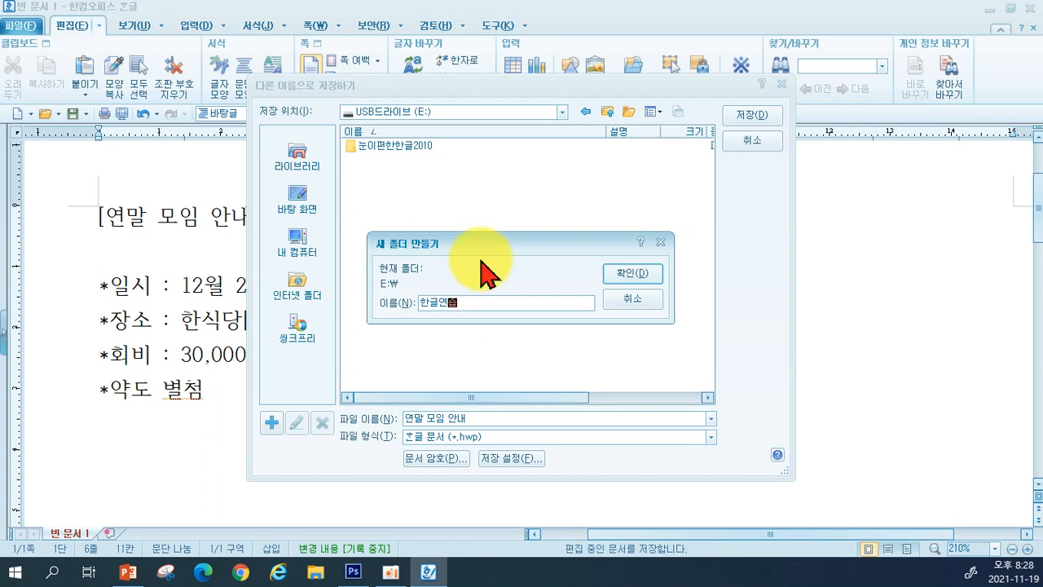
{"action": "left_click", "coordinate": [638, 273]}
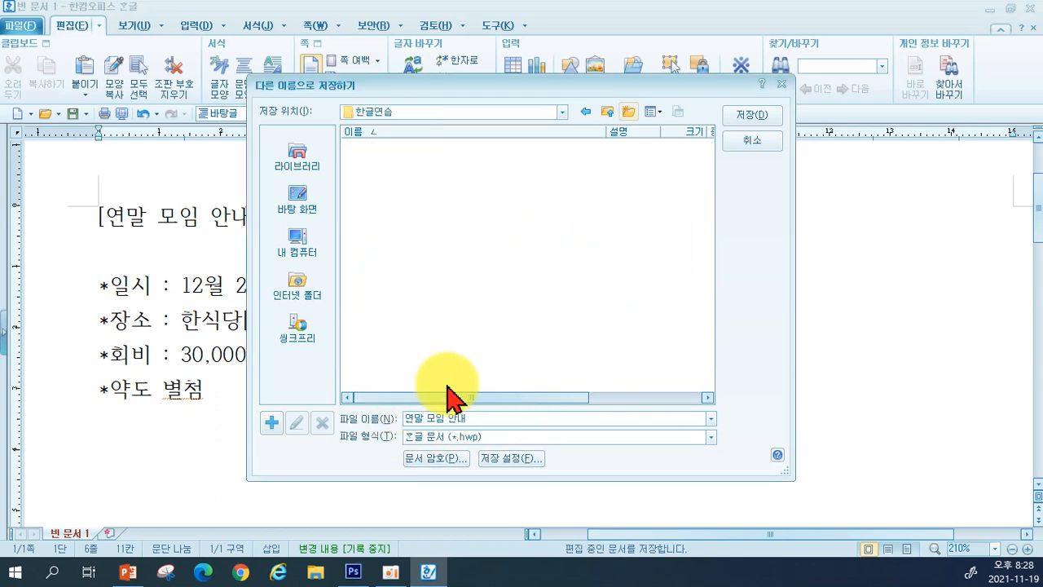
Save the document as 연말 모임 안내 in the 한글연습 folder and close 한글
{"action": "left_click", "coordinate": [743, 124]}
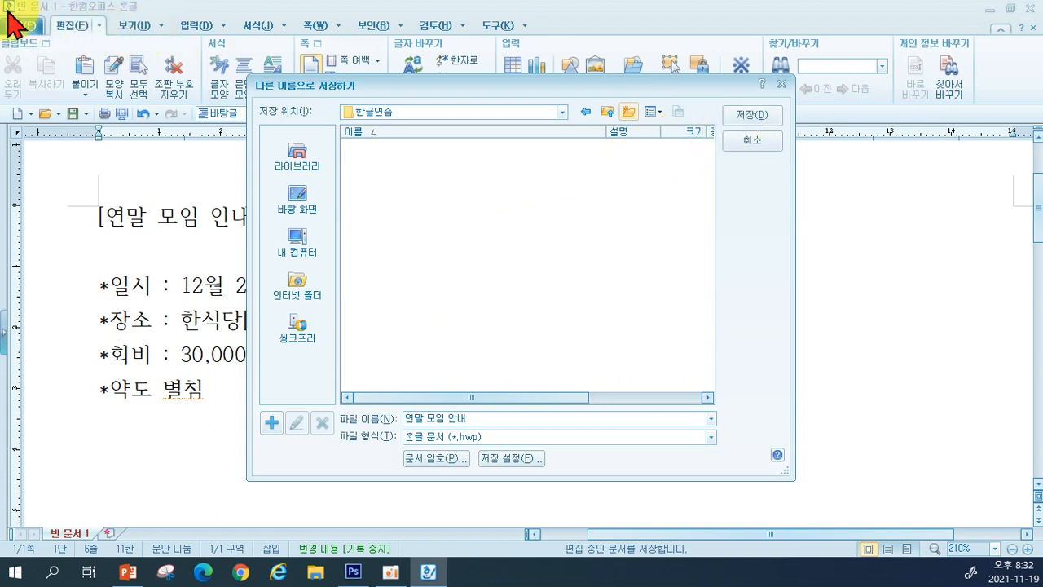
{"action": "left_click", "coordinate": [742, 115]}
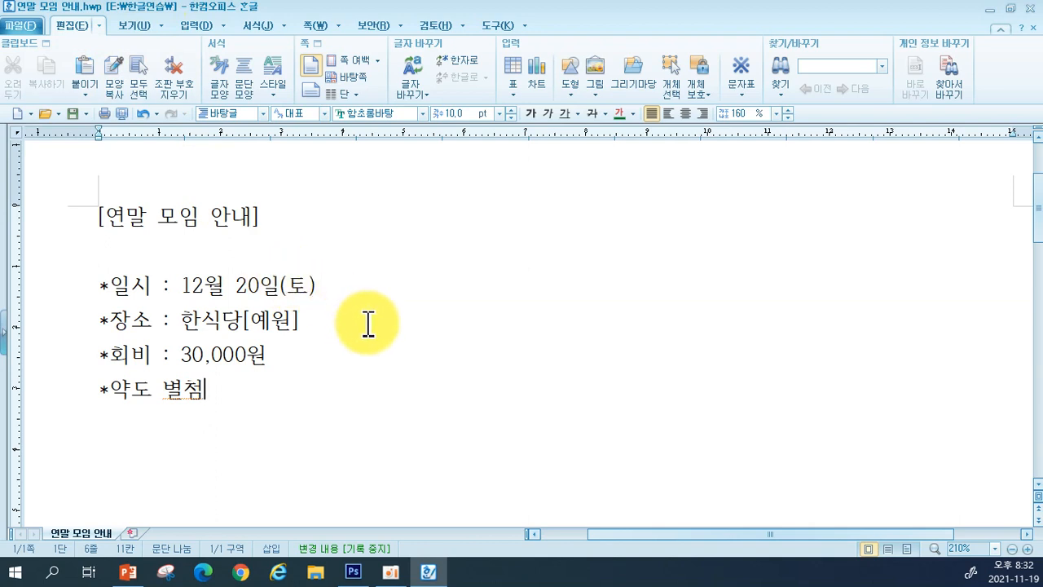
{"action": "left_click", "coordinate": [1036, 13]}
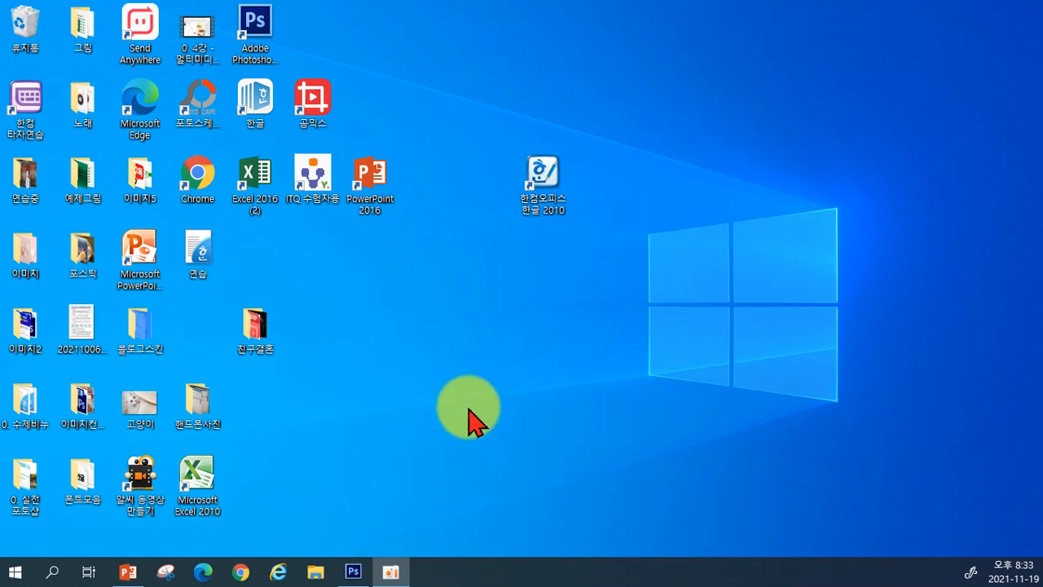
Switch to File Explorer and open USB드라이브 (E:) from 내 PC to check its folders
{"action": "left_click", "coordinate": [316, 573]}
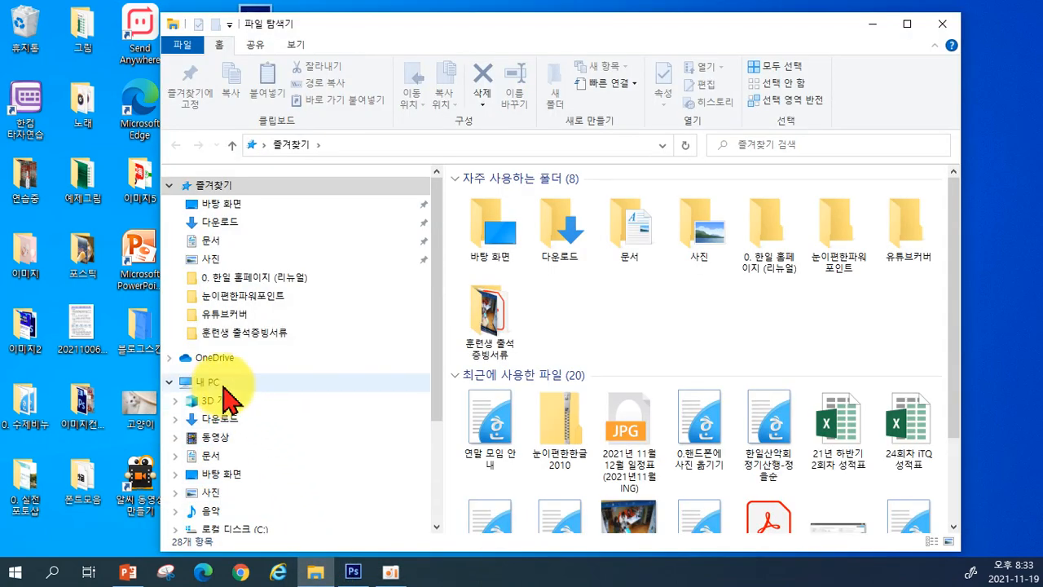
{"action": "left_click", "coordinate": [222, 382]}
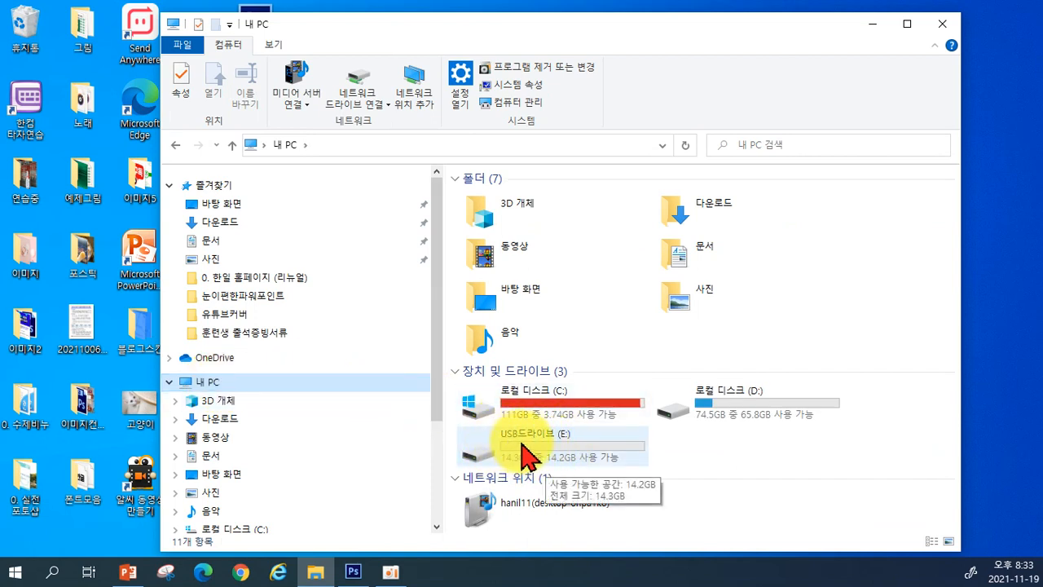
{"action": "double_click", "coordinate": [525, 455]}
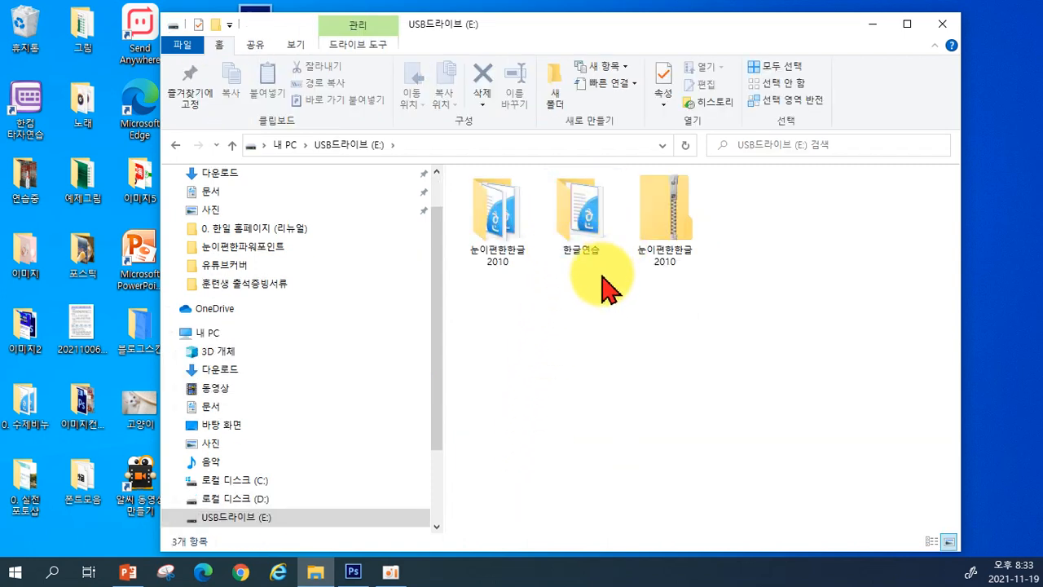
Open the 연말 모임 안내 document from the 한글연습 folder to check it, and close the document and folder
{"action": "double_click", "coordinate": [600, 228]}
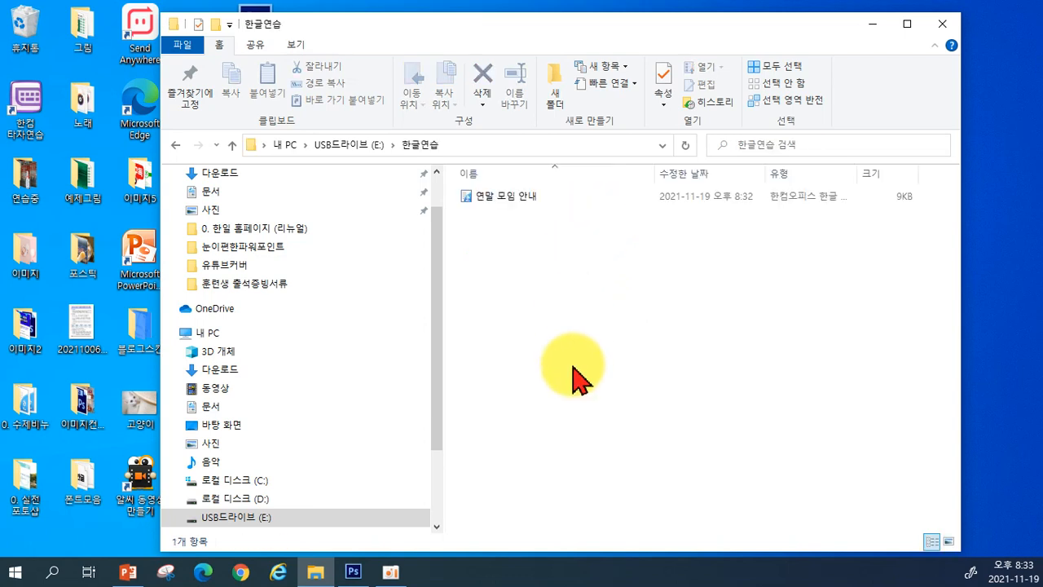
{"action": "left_click", "coordinate": [494, 213]}
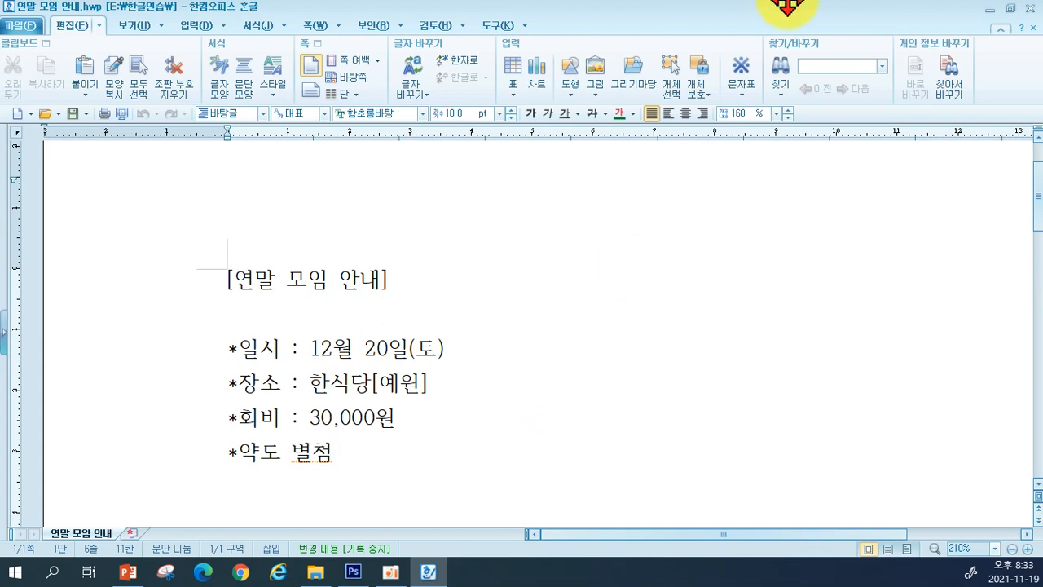
{"action": "left_click", "coordinate": [1028, 13]}
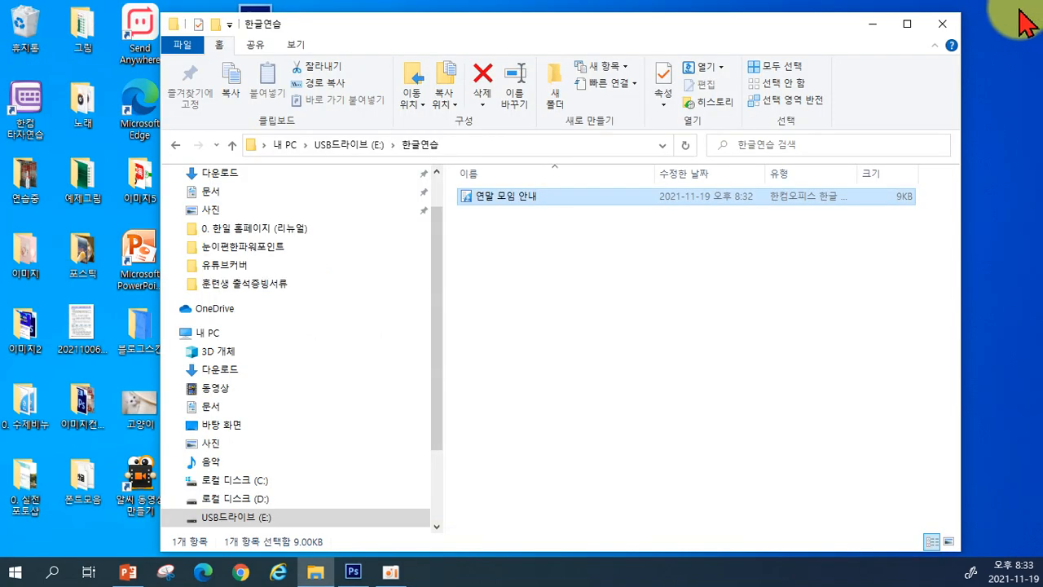
{"action": "left_click", "coordinate": [953, 22]}
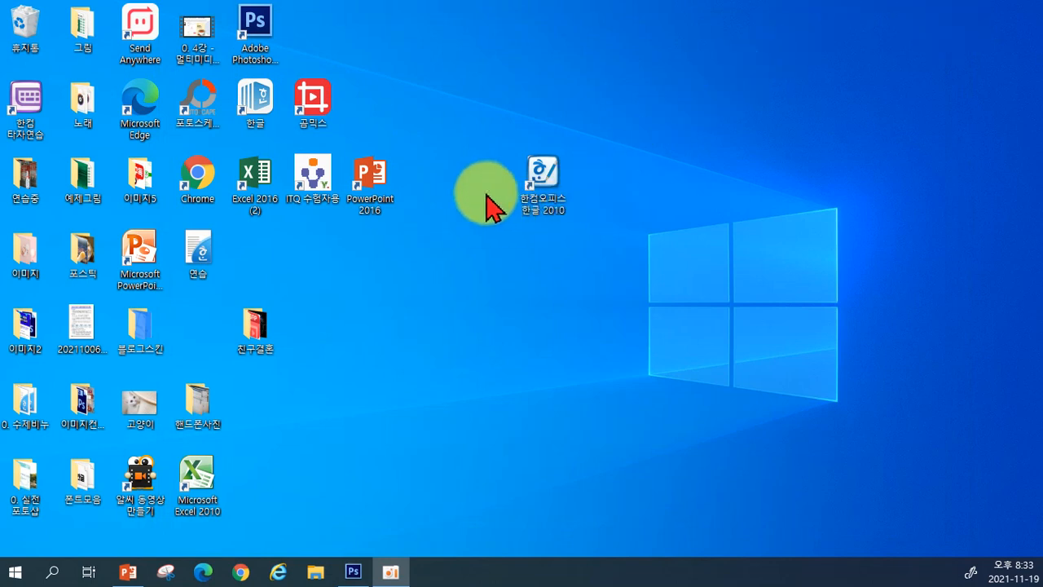
Start 한컴오피스 한글 2010 and enter the title 건강에 좋은 식품들 followed by a blank line
{"action": "double_click", "coordinate": [544, 186]}
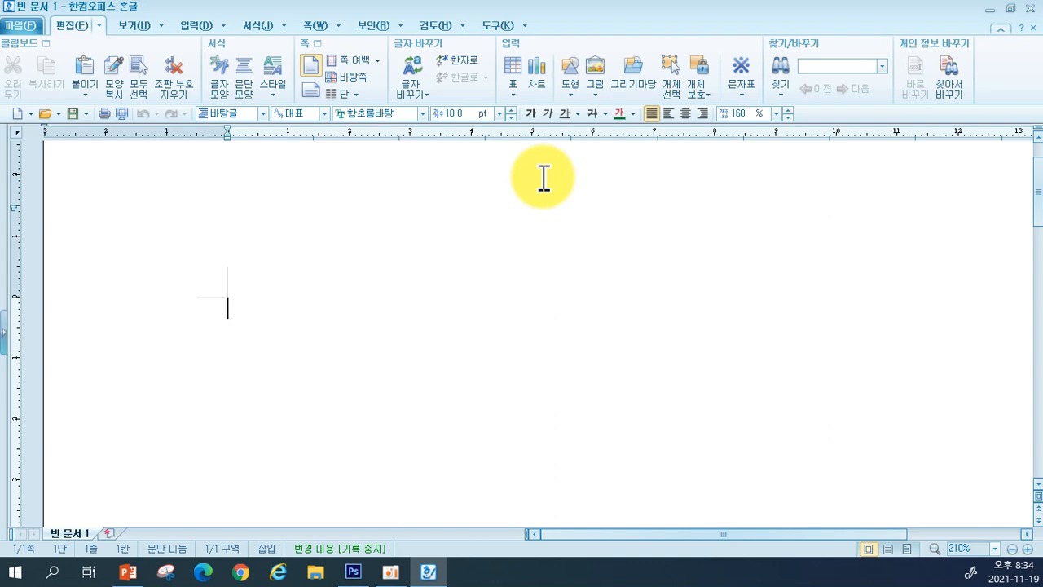
{"action": "type", "text": "건강"}
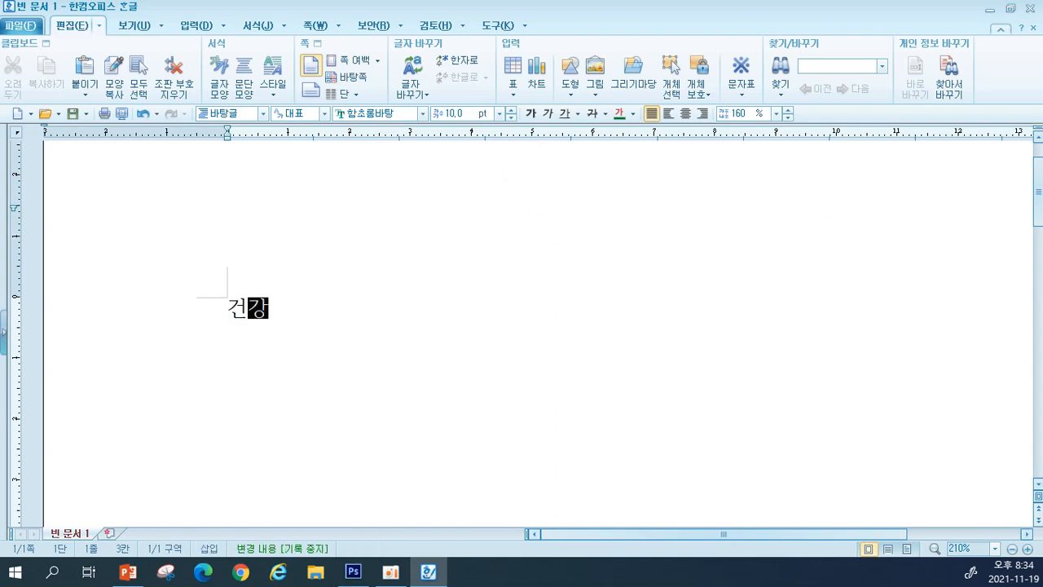
{"action": "type", "text": "에 좋은 식품들"}
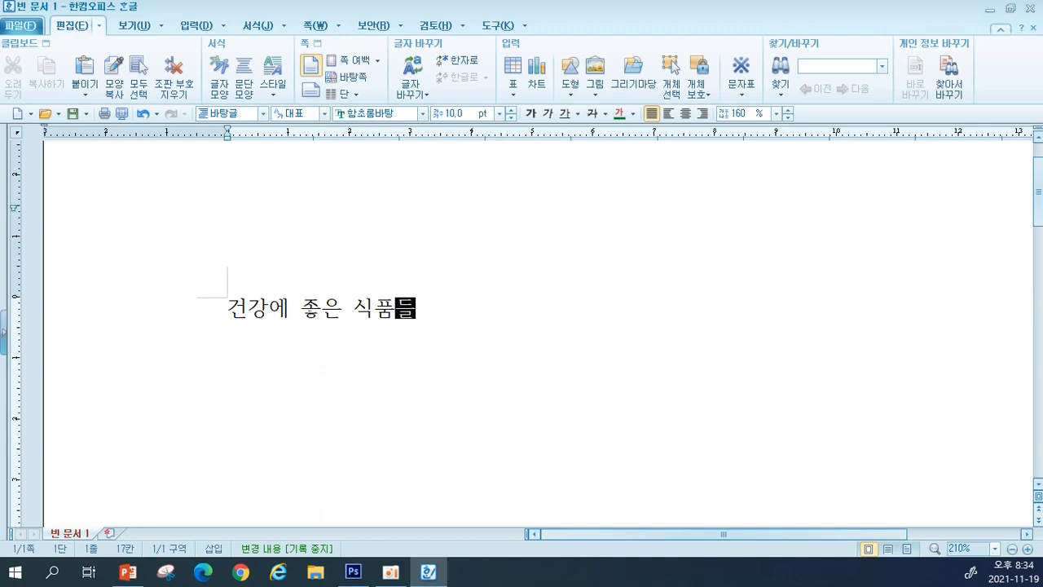
{"action": "key", "text": "Return"}
{"action": "key", "text": "Return"}
Enter the foods 토마토, 브로콜리, 견과류, 연어 and 녹차 on separate lines below the title
{"action": "type", "text": "토마토"}
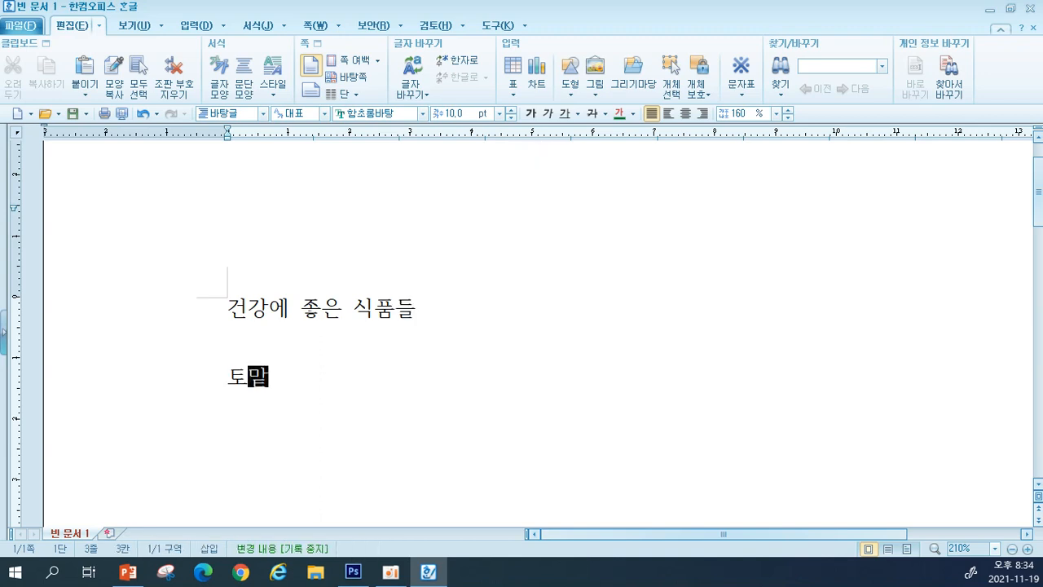
{"action": "key", "text": "Return"}
{"action": "type", "text": "브"}
{"action": "type", "text": "로콜리"}
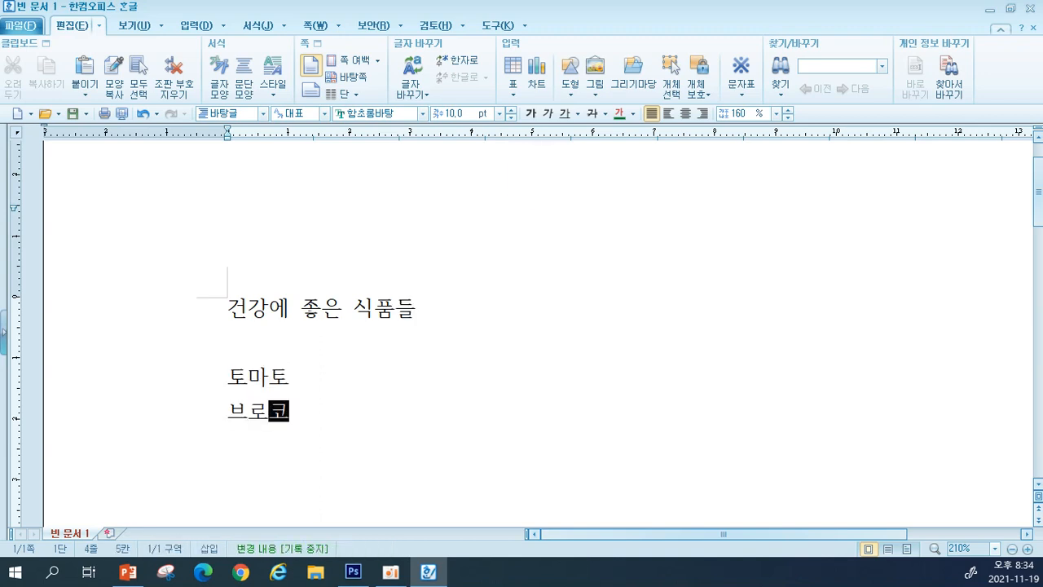
{"action": "key", "text": "Return"}
{"action": "type", "text": "견과류"}
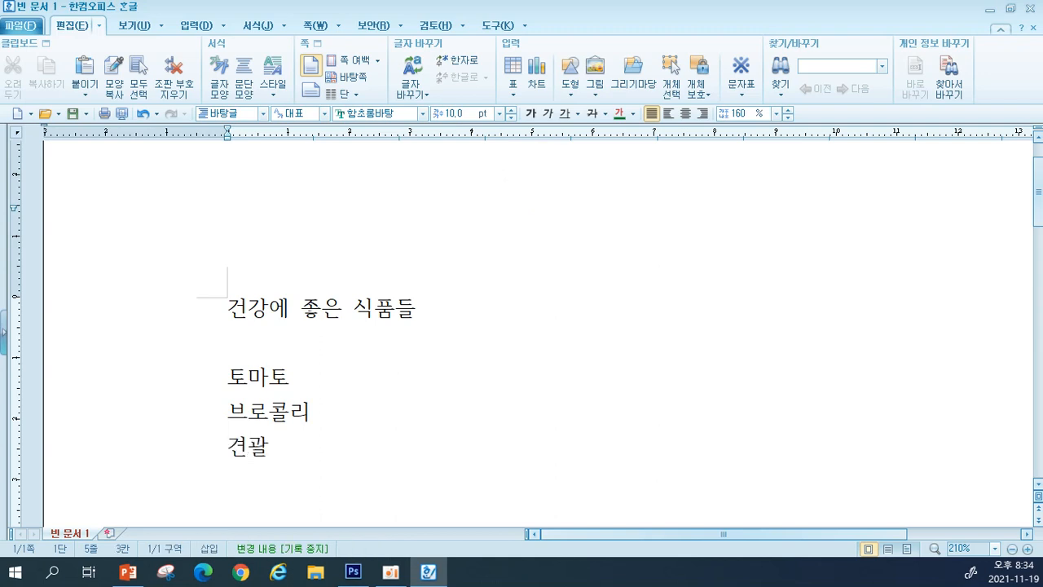
{"action": "key", "text": "Return"}
{"action": "type", "text": "연어"}
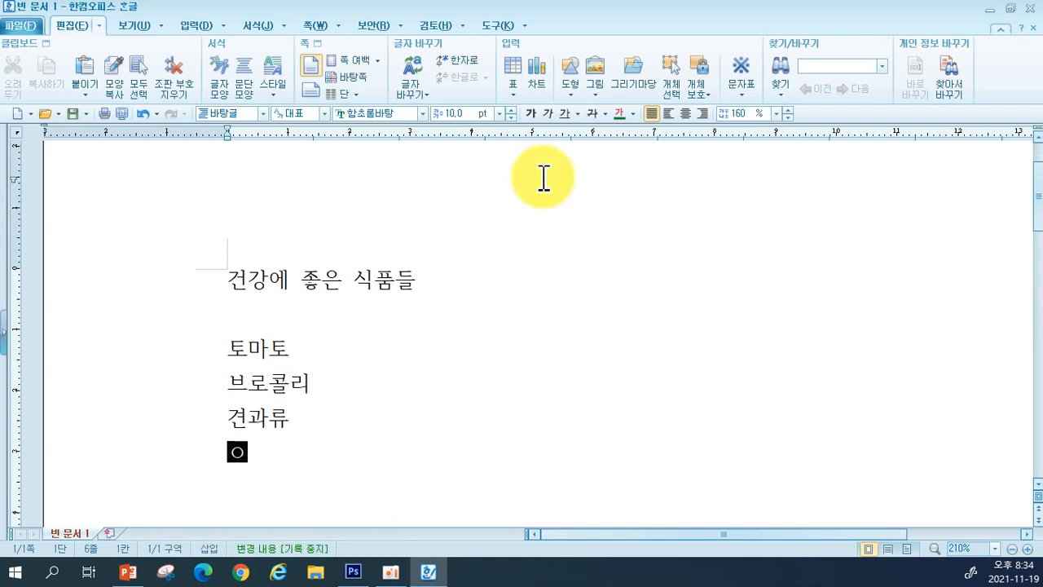
{"action": "key", "text": "Return"}
{"action": "type", "text": "녹차"}
{"action": "key", "text": "Return"}
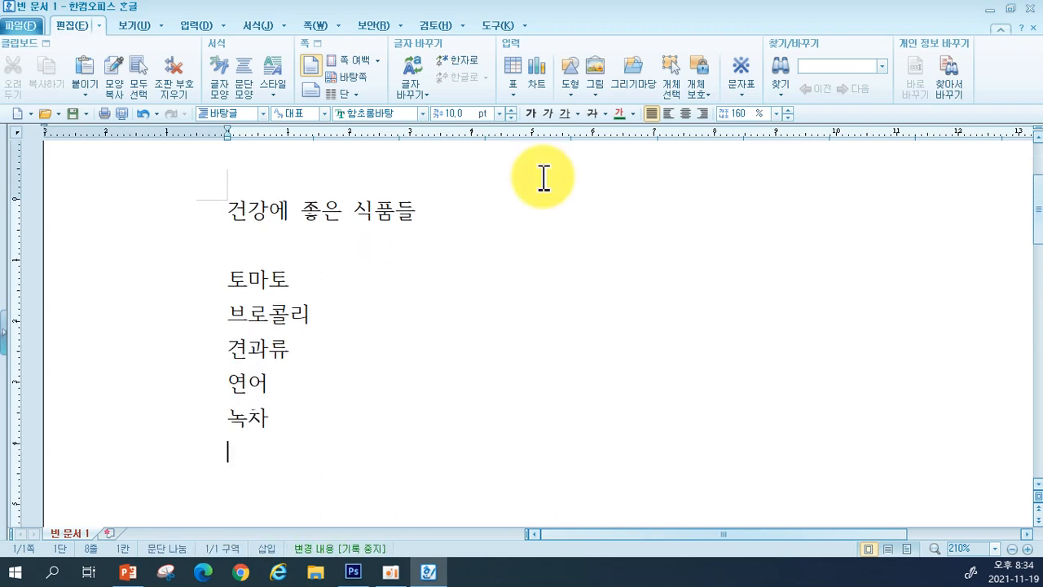
Continue the list with 블루베리, 시금치, 마늘, 레드와인 and 귀리, one per line
{"action": "type", "text": "블루베리"}
{"action": "key", "text": "Return"}
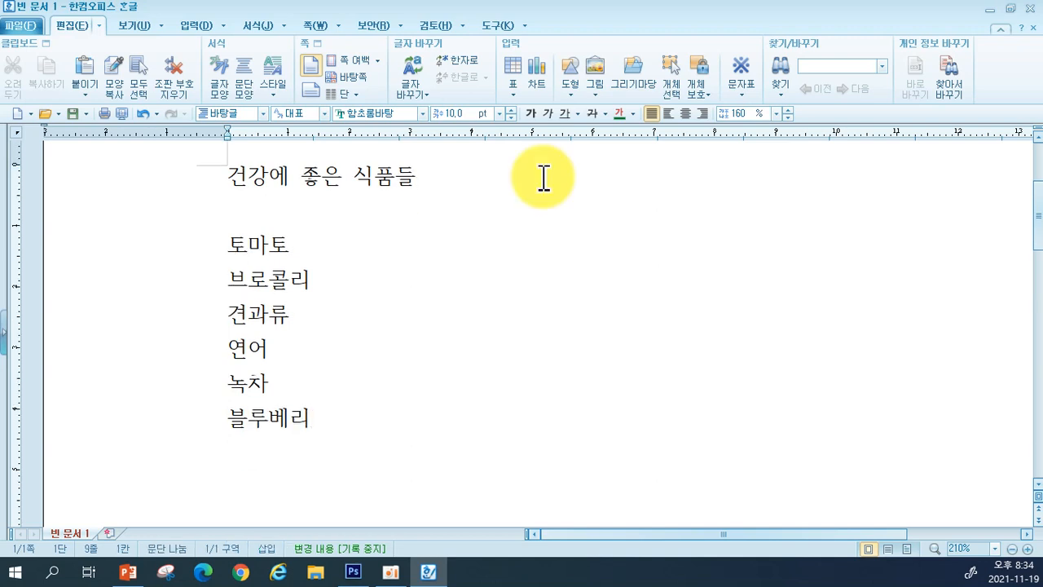
{"action": "type", "text": "시금치"}
{"action": "key", "text": "Return"}
{"action": "type", "text": "마늘 "}
{"action": "type", "text": "레드와인"}
{"action": "key", "text": "Return"}
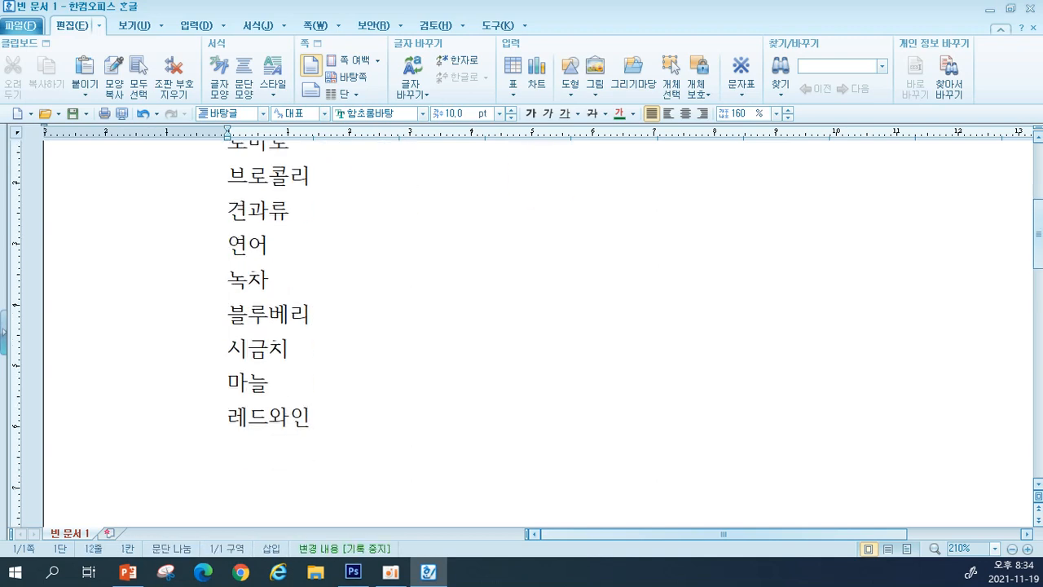
{"action": "type", "text": "귀리"}
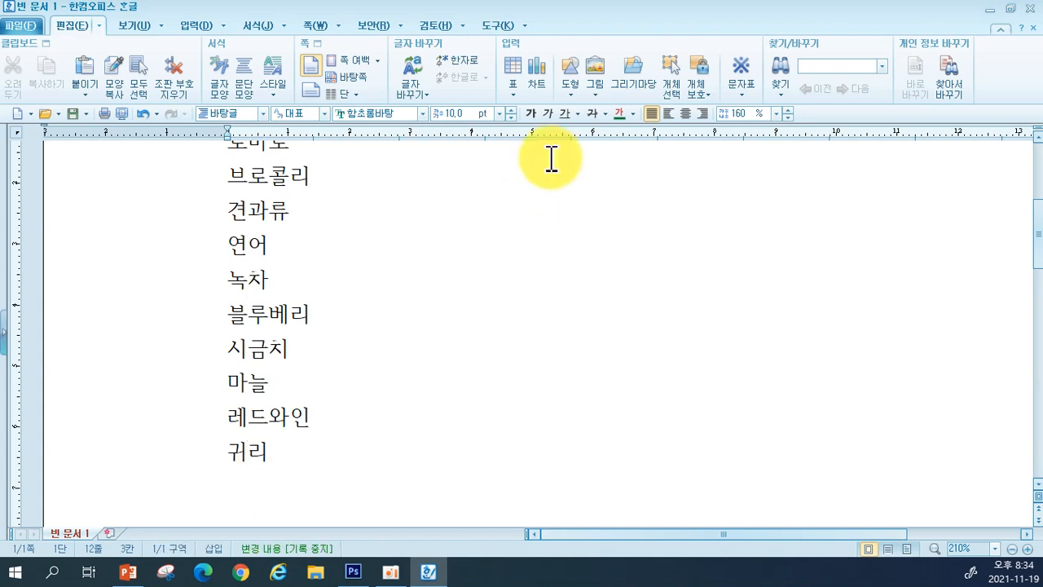
Zoom the document out to 195% and look over the food list up to its title
{"action": "scroll", "coordinate": [559, 203], "scroll_direction": "up", "scroll_amount": 3}
{"action": "scroll", "coordinate": [567, 233], "scroll_direction": "down", "scroll_amount": 3}
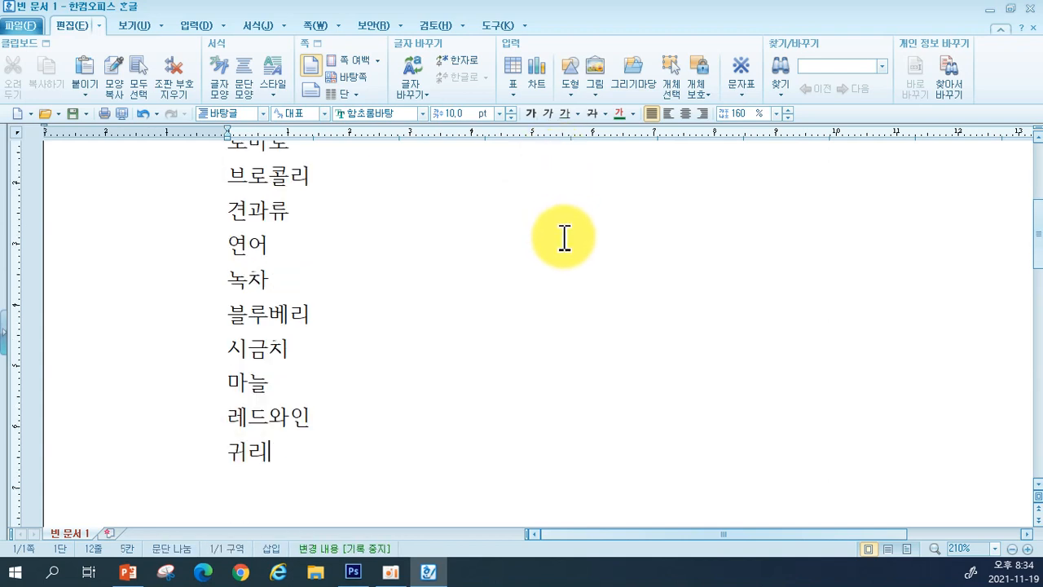
{"action": "scroll", "coordinate": [563, 238], "scroll_direction": "up", "scroll_amount": 3}
{"action": "scroll", "coordinate": [557, 245], "scroll_direction": "down", "scroll_amount": 3}
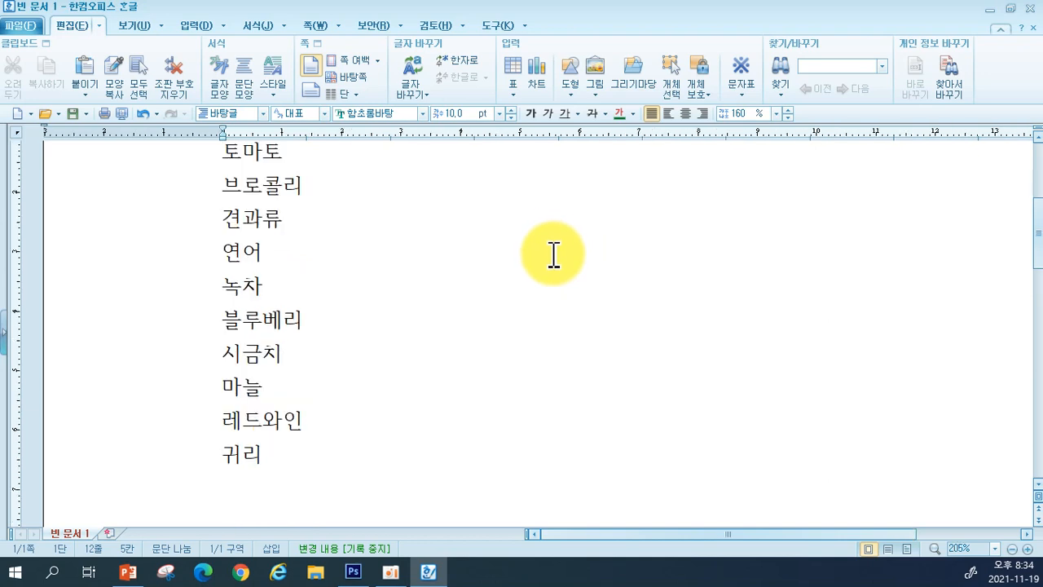
{"action": "scroll", "coordinate": [553, 255], "scroll_direction": "up", "scroll_amount": 2}
{"action": "scroll", "coordinate": [552, 254], "scroll_direction": "down", "scroll_amount": 2}
{"action": "scroll", "coordinate": [552, 254], "scroll_direction": "up", "scroll_amount": 2}
{"action": "scroll", "coordinate": [552, 254], "scroll_direction": "down", "scroll_amount": 2}
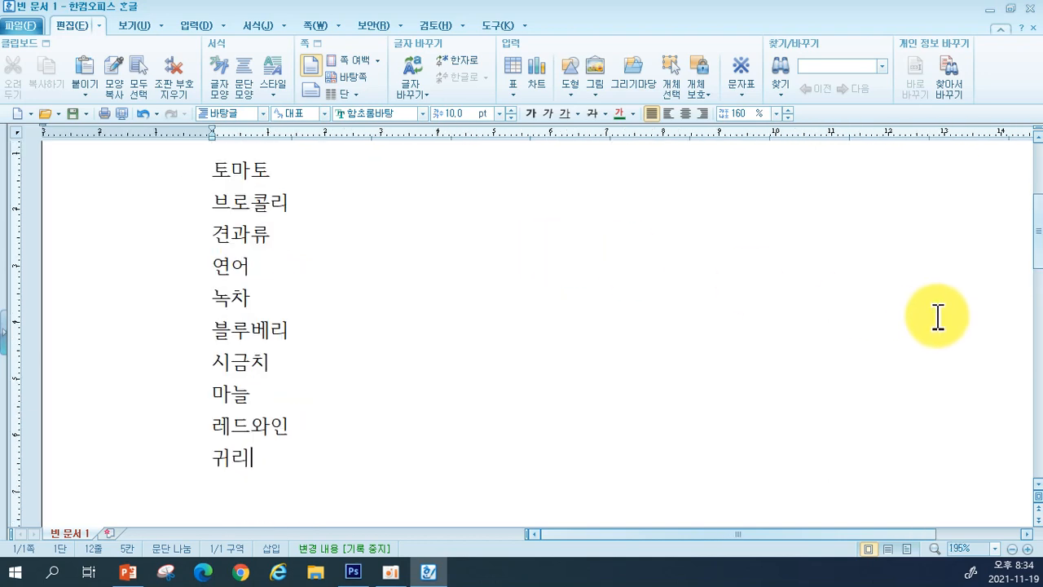
{"action": "left_click_drag", "start_coordinate": [1039, 247], "coordinate": [1031, 231]}
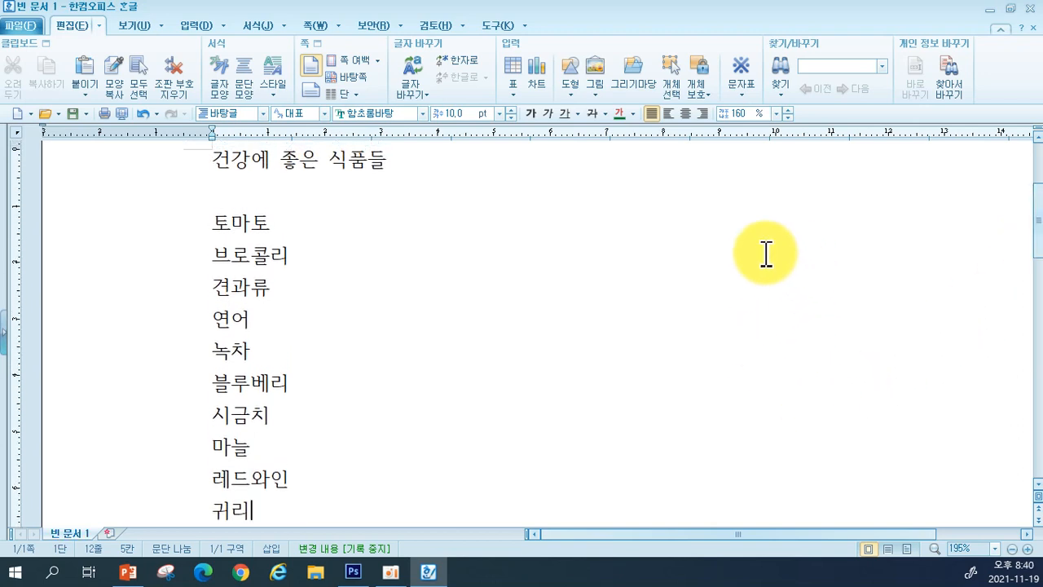
Try selecting the title text 건강에 좋은 식품들 and clear the selection
{"action": "left_click", "coordinate": [208, 160]}
{"action": "left_click_drag", "start_coordinate": [208, 161], "coordinate": [368, 160]}
{"action": "left_click", "coordinate": [489, 174]}
{"action": "scroll", "coordinate": [489, 174], "scroll_direction": "up", "scroll_amount": 1}
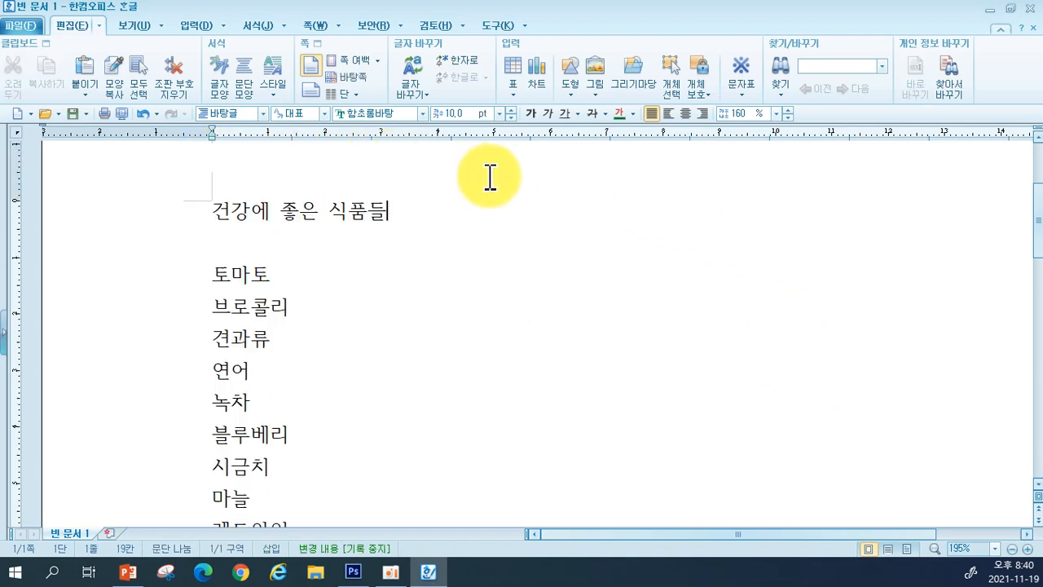
{"action": "left_click", "coordinate": [210, 209]}
{"action": "left_click_drag", "start_coordinate": [210, 209], "coordinate": [400, 211]}
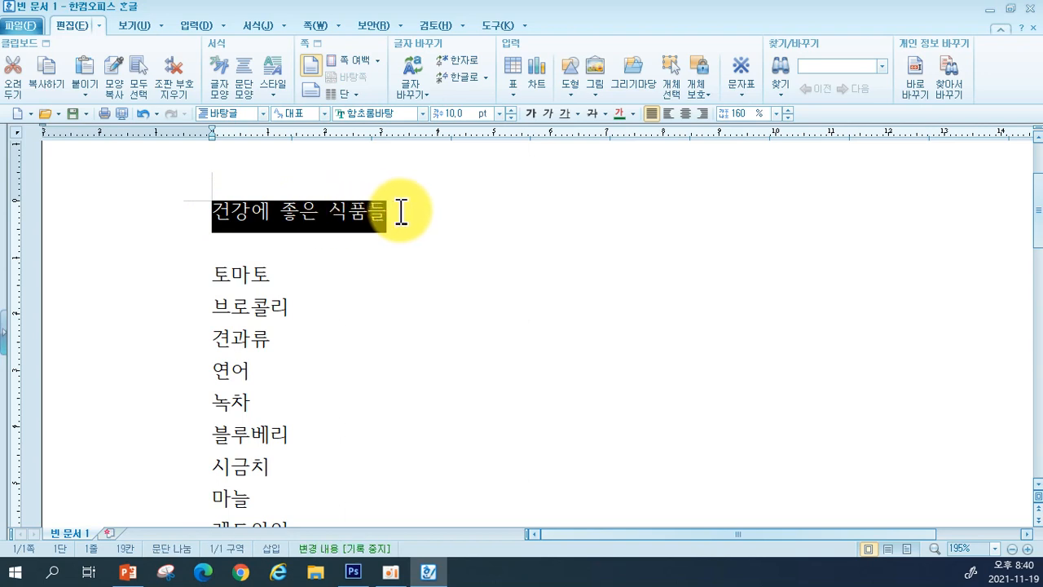
{"action": "left_click", "coordinate": [350, 222]}
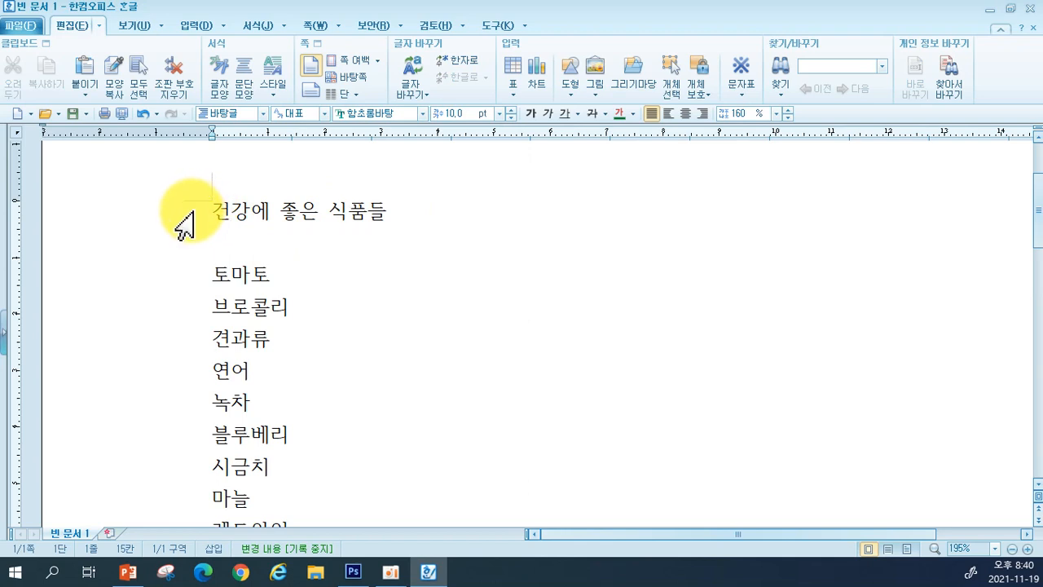
Set the font size of the whole title line 건강에 좋은 식품들 to 16 pt
{"action": "left_click", "coordinate": [189, 213]}
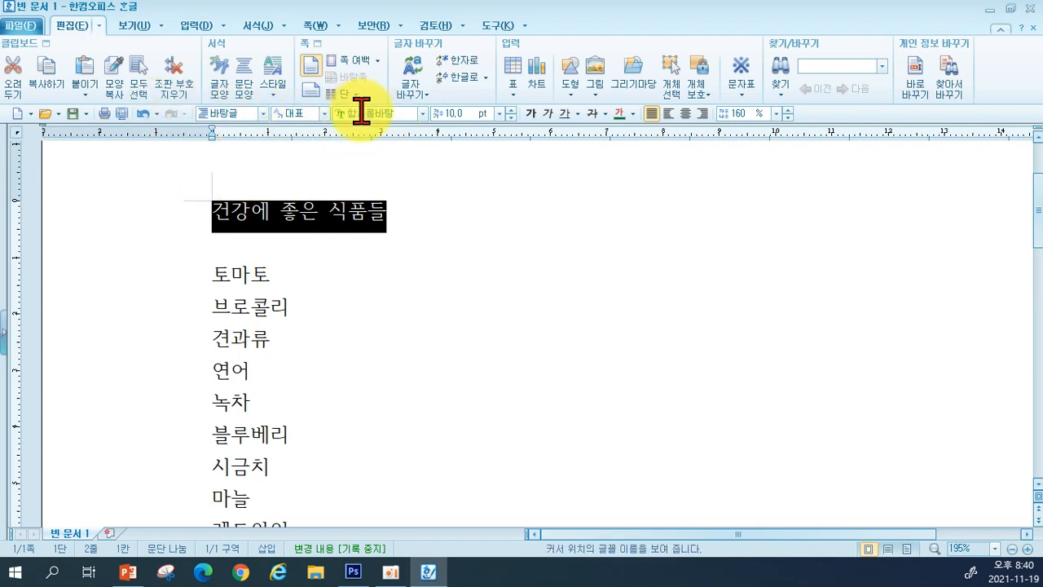
{"action": "left_click", "coordinate": [500, 114]}
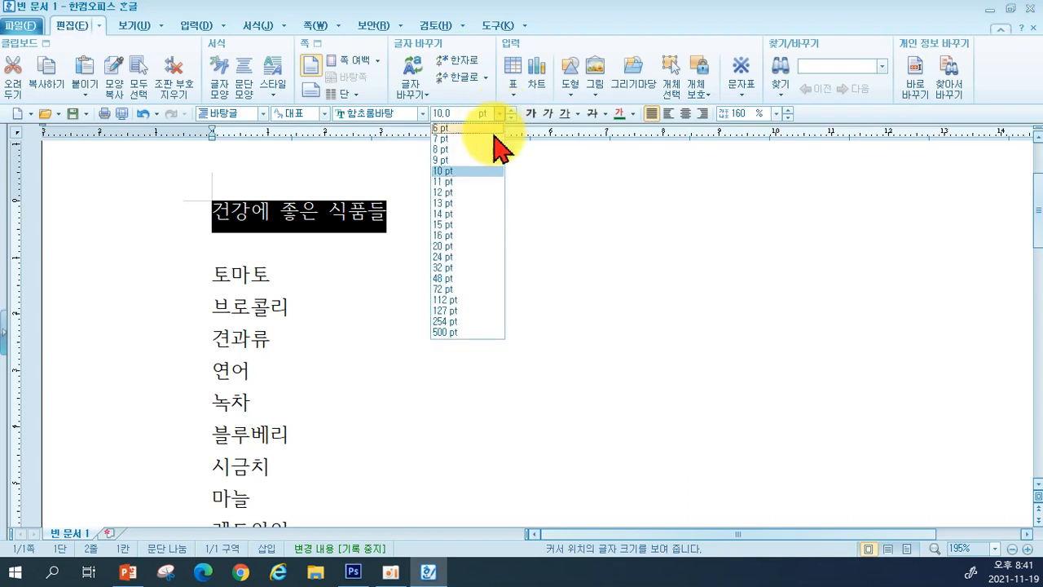
{"action": "left_click", "coordinate": [476, 235]}
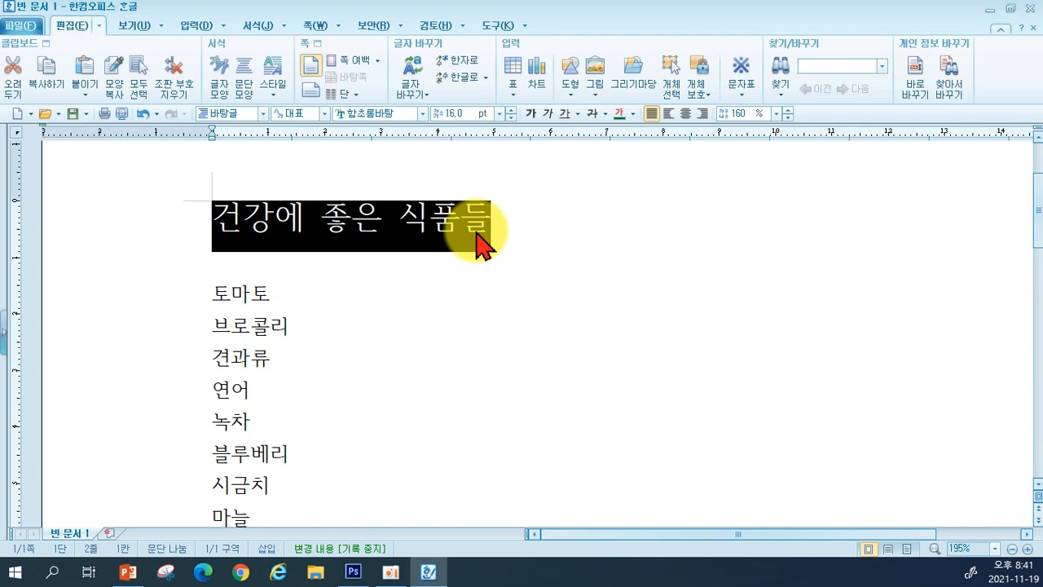
Try selecting the food lines from 토마토 through 귀리 and clear the selection
{"action": "left_click_drag", "start_coordinate": [170, 303], "coordinate": [155, 482]}
{"action": "scroll", "coordinate": [233, 353], "scroll_direction": "up", "scroll_amount": 4}
{"action": "scroll", "coordinate": [459, 318], "scroll_direction": "down", "scroll_amount": 3}
{"action": "left_click", "coordinate": [459, 318]}
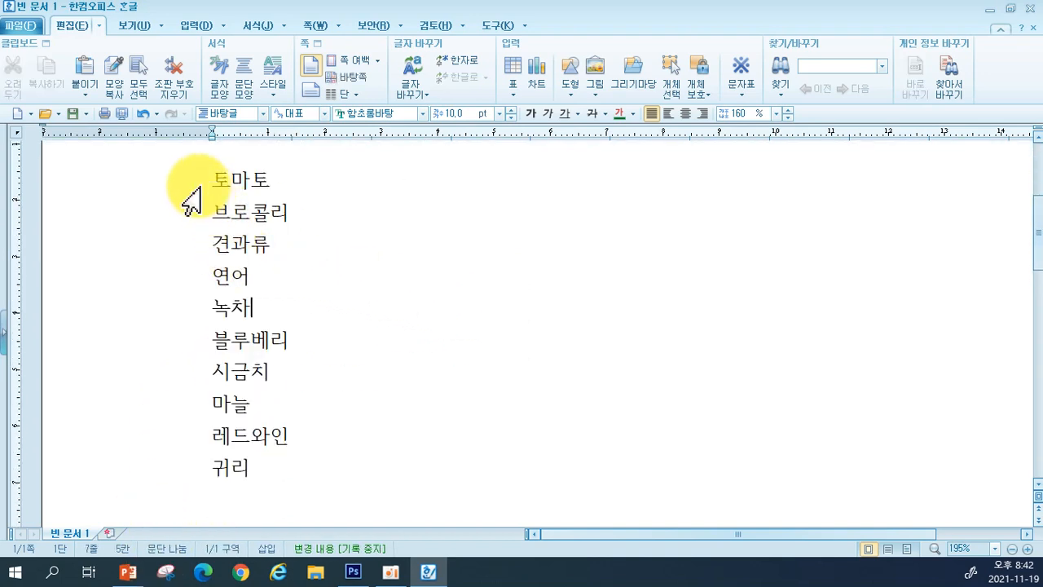
{"action": "left_click_drag", "start_coordinate": [171, 183], "coordinate": [157, 475]}
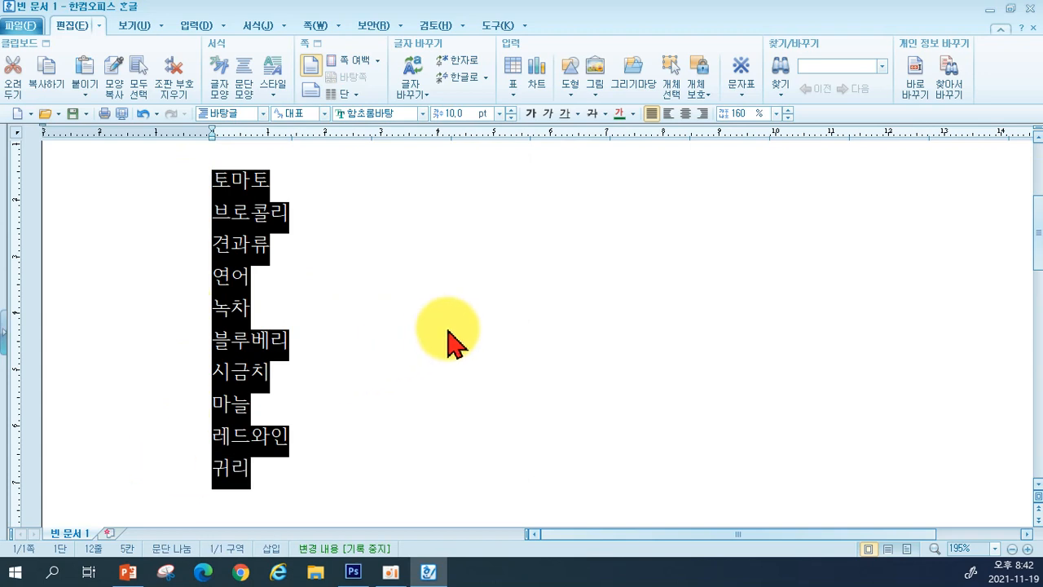
{"action": "left_click", "coordinate": [452, 319]}
{"action": "scroll", "coordinate": [391, 314], "scroll_direction": "up", "scroll_amount": 3}
{"action": "scroll", "coordinate": [338, 296], "scroll_direction": "down", "scroll_amount": 2}
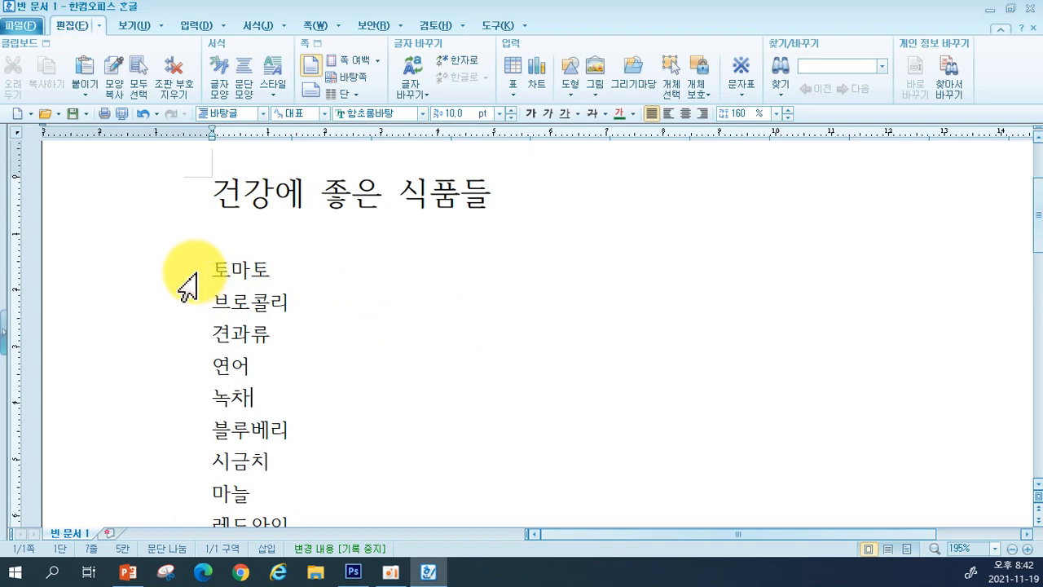
Set the font size of all food lines from 토마토 through 귀리 to 13 pt
{"action": "left_click_drag", "start_coordinate": [181, 284], "coordinate": [151, 537]}
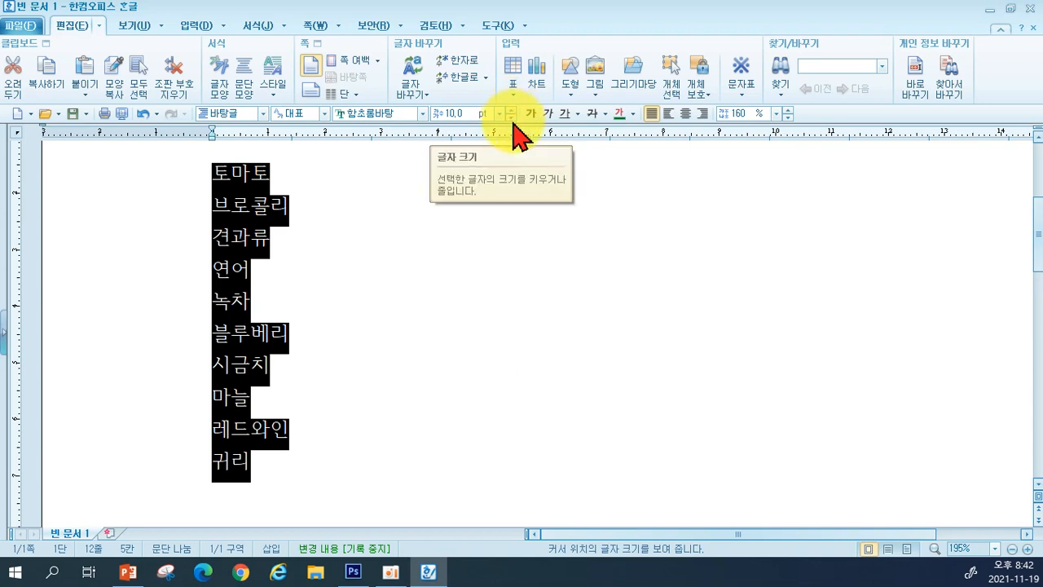
{"action": "left_click", "coordinate": [512, 115]}
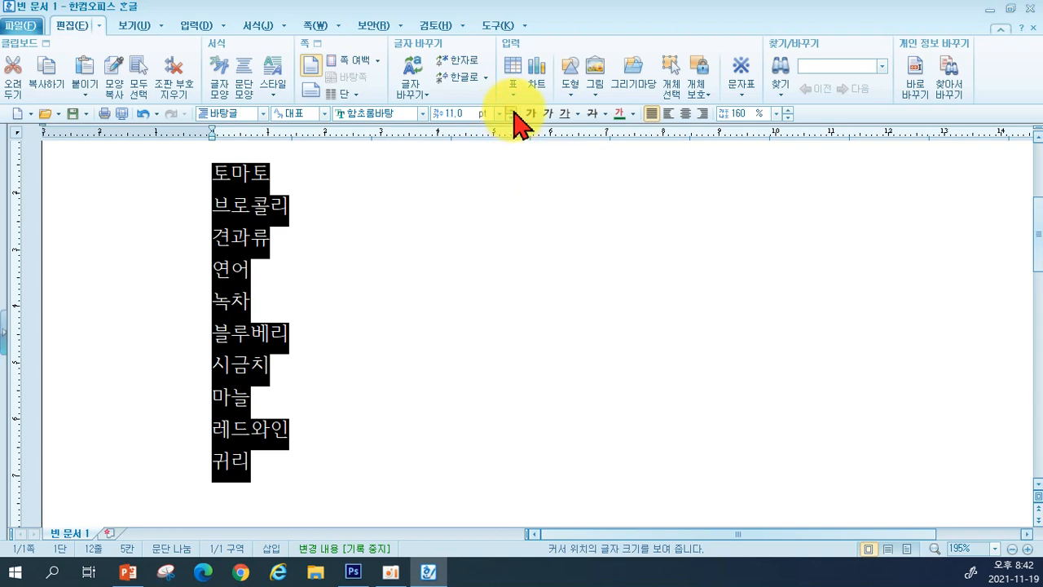
{"action": "left_click", "coordinate": [512, 115]}
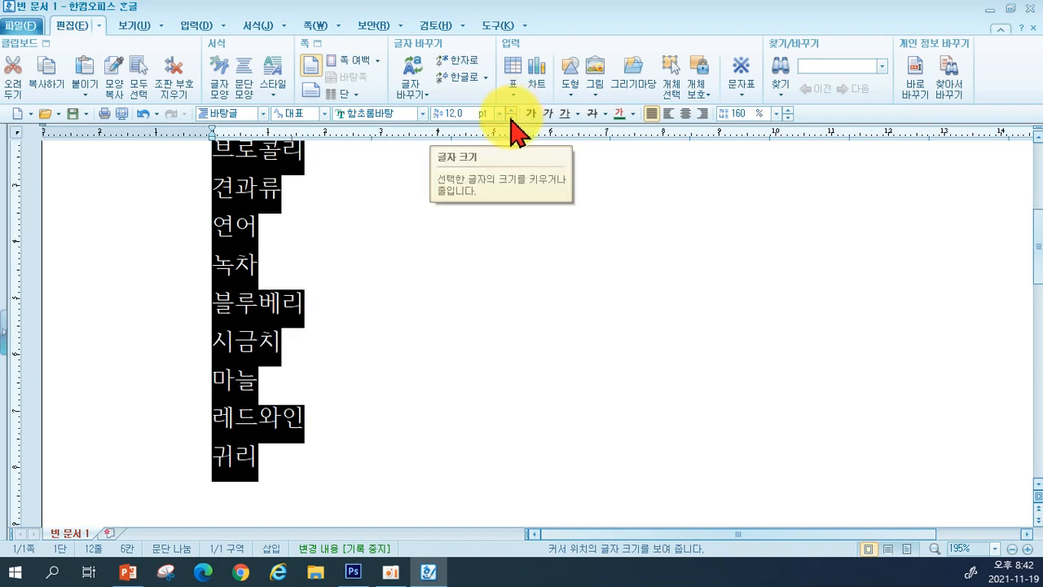
{"action": "scroll", "coordinate": [510, 122], "scroll_direction": "up", "scroll_amount": 2}
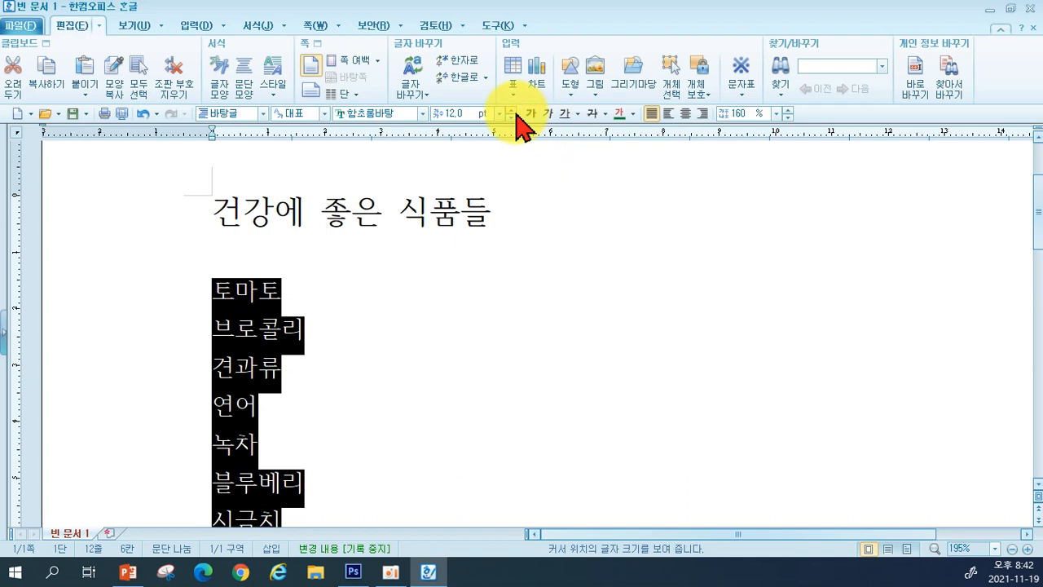
{"action": "left_click", "coordinate": [513, 115]}
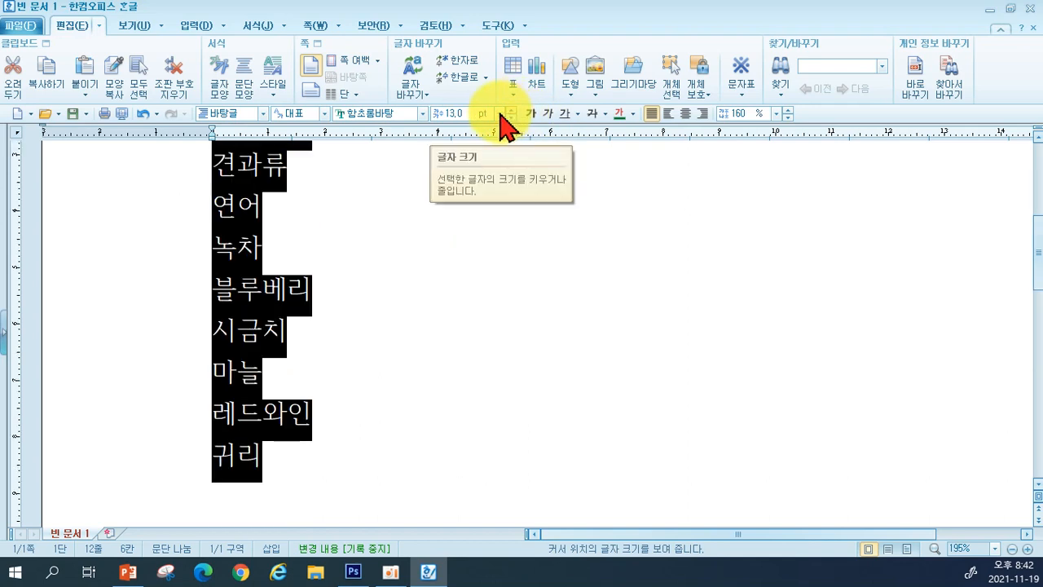
{"action": "left_click", "coordinate": [499, 114]}
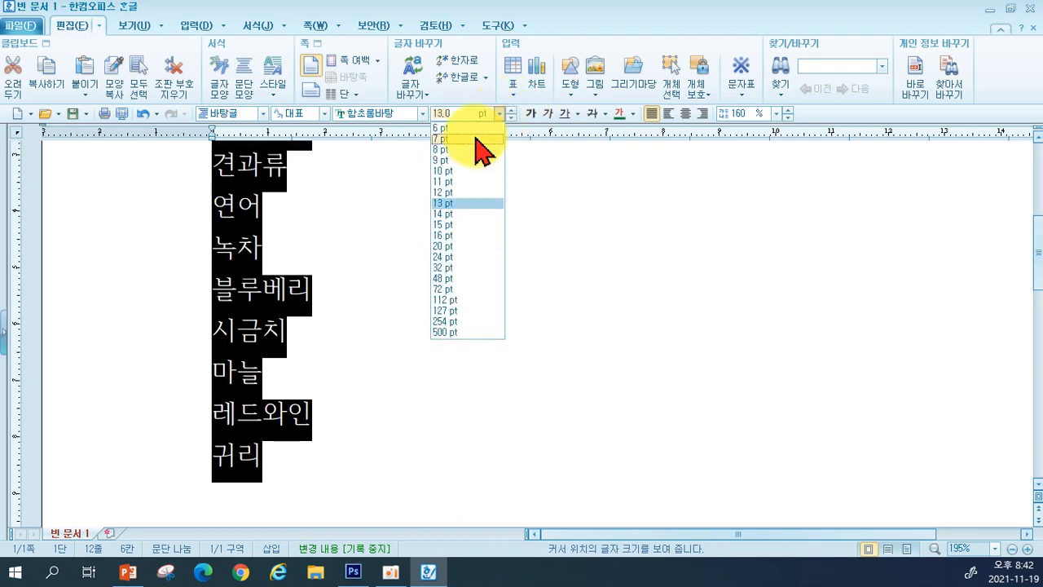
{"action": "left_click", "coordinate": [463, 203]}
{"action": "scroll", "coordinate": [469, 209], "scroll_direction": "up", "scroll_amount": 2}
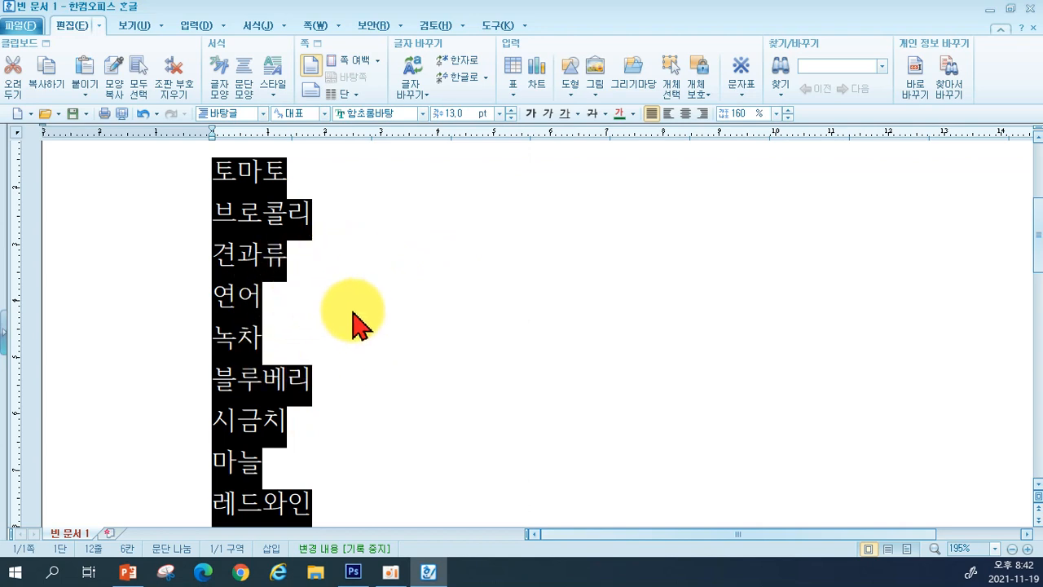
Browse the available fonts, filter them by 양재, and set the title line 건강에 좋은 식품들 to 양재백두체B
{"action": "scroll", "coordinate": [530, 343], "scroll_direction": "up", "scroll_amount": 3}
{"action": "scroll", "coordinate": [328, 366], "scroll_direction": "down", "scroll_amount": 1}
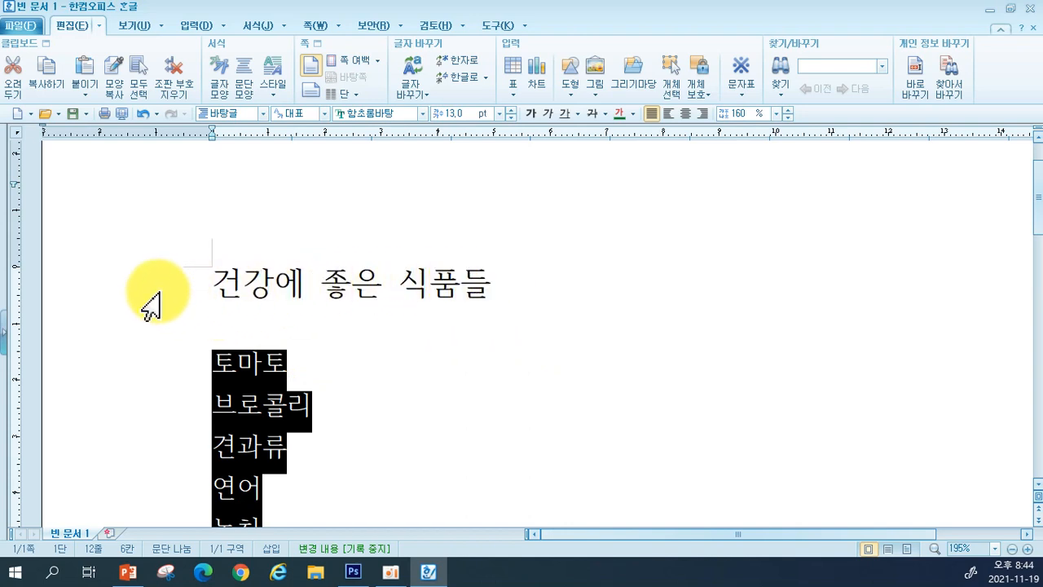
{"action": "left_click", "coordinate": [175, 292]}
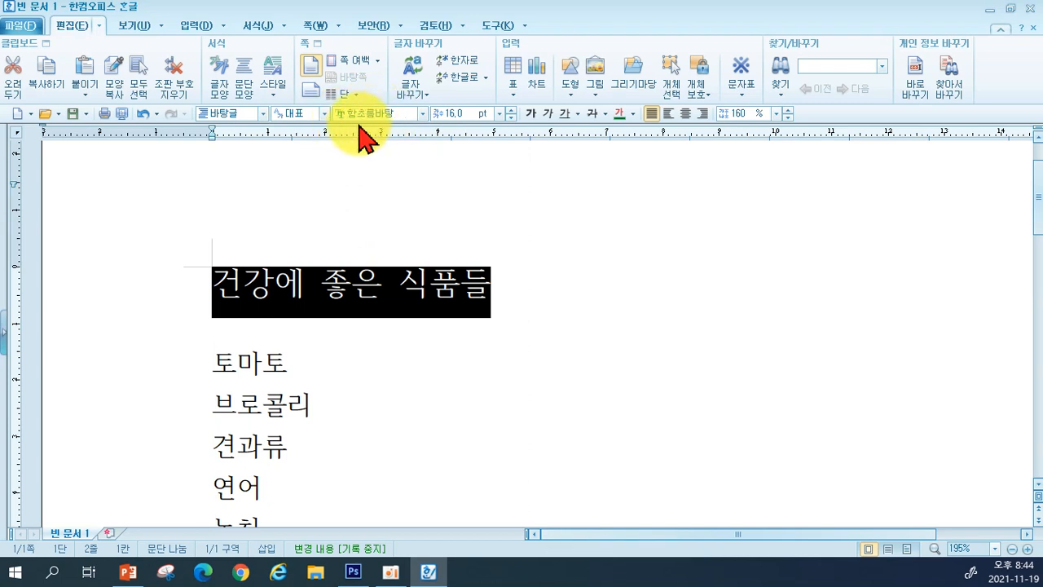
{"action": "left_click", "coordinate": [423, 114]}
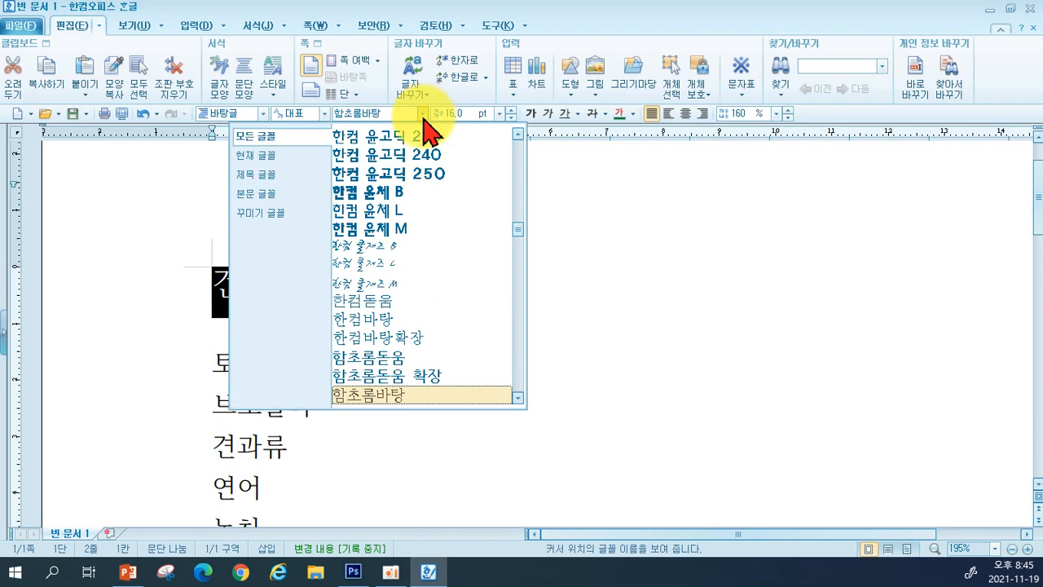
{"action": "scroll", "coordinate": [419, 224], "scroll_direction": "down", "scroll_amount": 6}
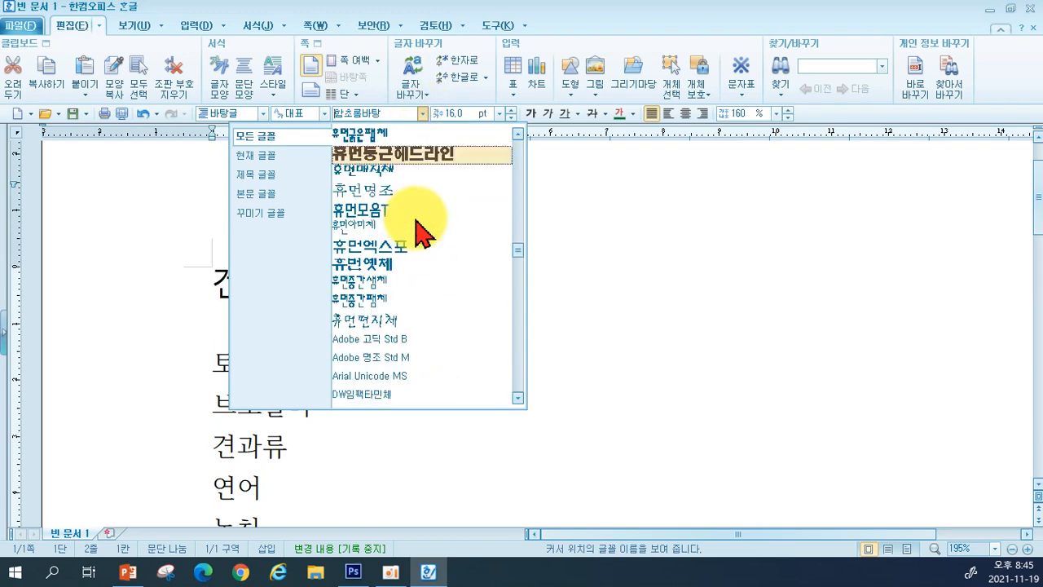
{"action": "scroll", "coordinate": [419, 226], "scroll_direction": "down", "scroll_amount": 12}
{"action": "scroll", "coordinate": [423, 236], "scroll_direction": "down", "scroll_amount": 12}
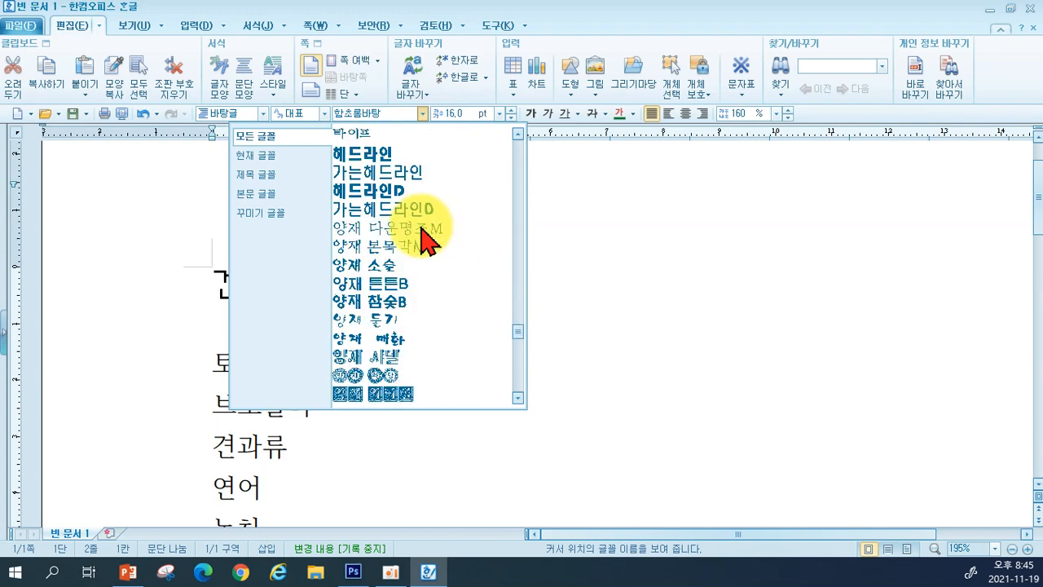
{"action": "scroll", "coordinate": [418, 277], "scroll_direction": "down", "scroll_amount": 3}
{"action": "scroll", "coordinate": [419, 289], "scroll_direction": "up", "scroll_amount": 4}
{"action": "scroll", "coordinate": [421, 289], "scroll_direction": "down", "scroll_amount": 2}
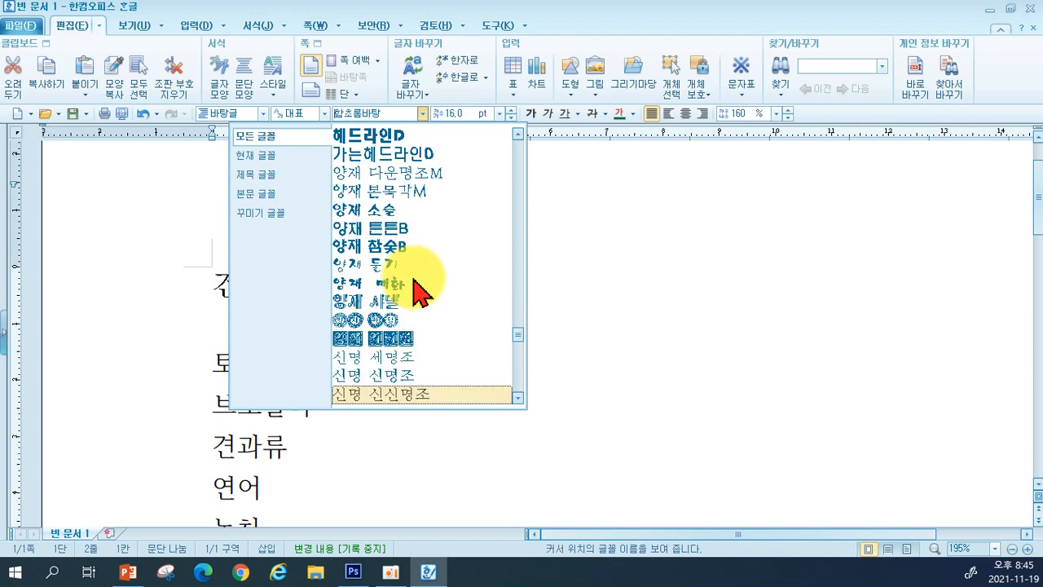
{"action": "scroll", "coordinate": [419, 285], "scroll_direction": "down", "scroll_amount": 5}
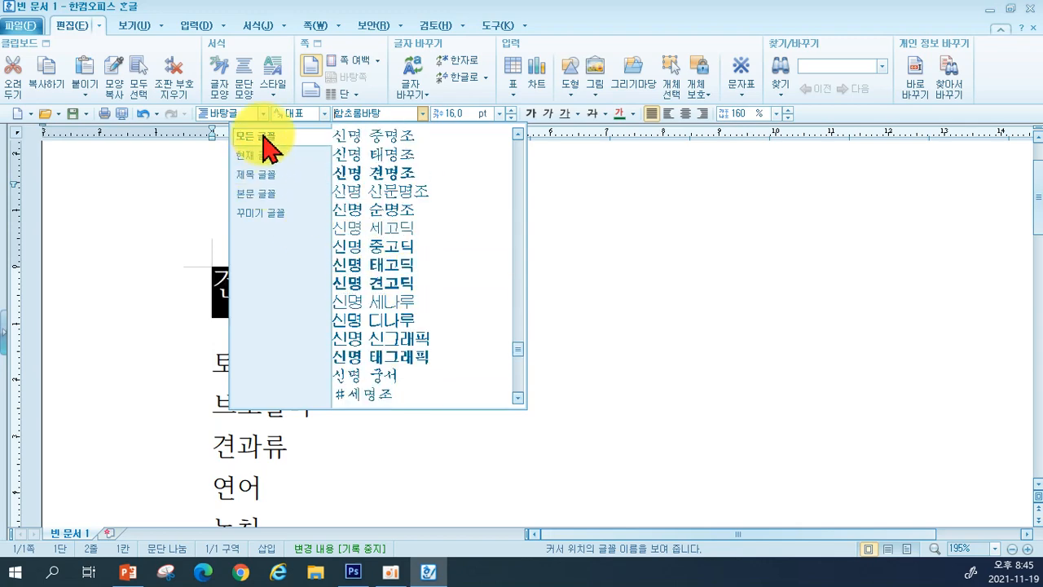
{"action": "scroll", "coordinate": [456, 326], "scroll_direction": "down", "scroll_amount": 4}
{"action": "scroll", "coordinate": [469, 346], "scroll_direction": "down", "scroll_amount": 8}
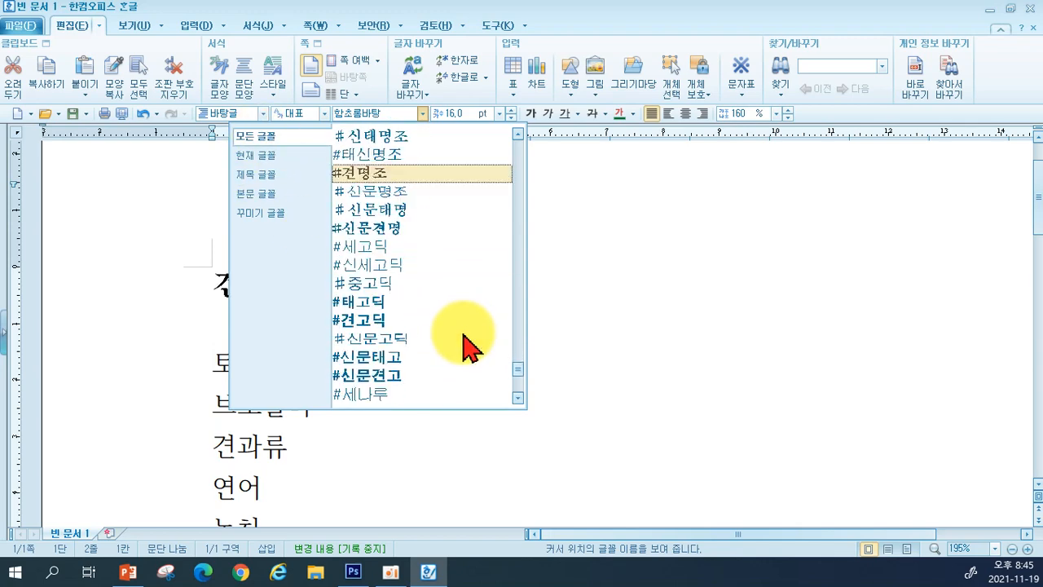
{"action": "scroll", "coordinate": [463, 345], "scroll_direction": "up", "scroll_amount": 10}
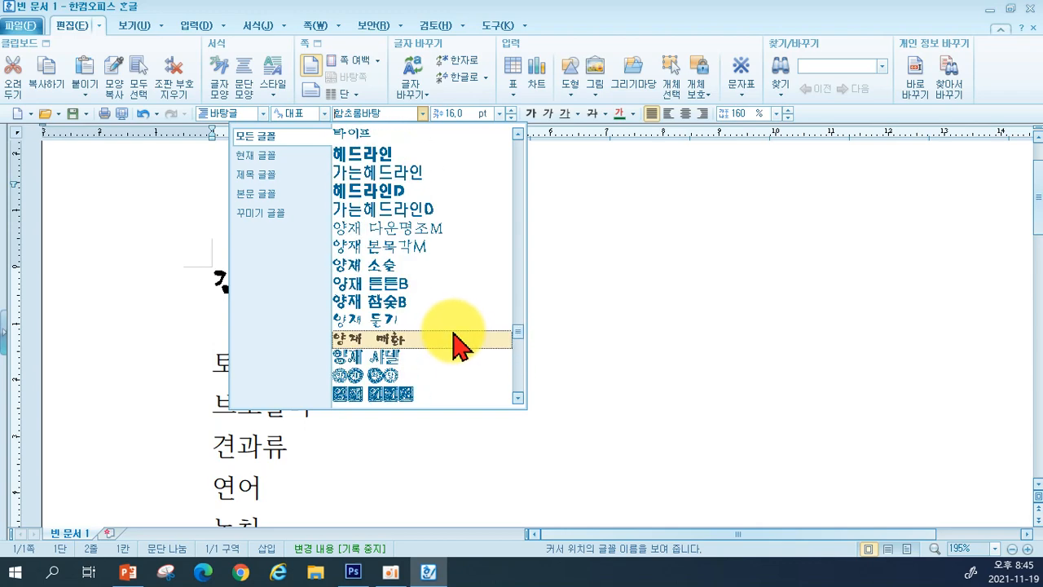
{"action": "scroll", "coordinate": [446, 308], "scroll_direction": "up", "scroll_amount": 12}
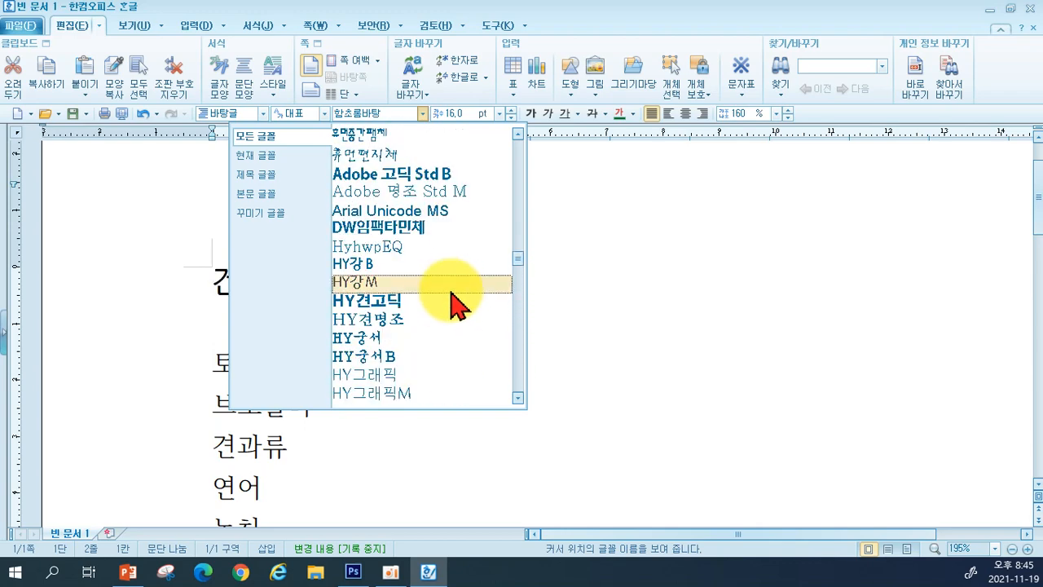
{"action": "type", "text": "양재"}
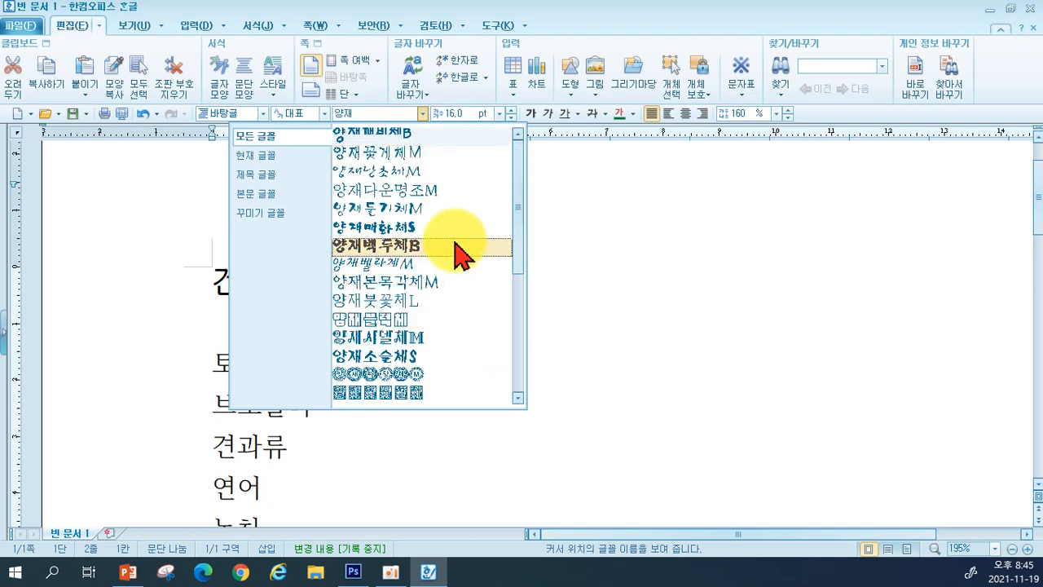
{"action": "left_click", "coordinate": [378, 246]}
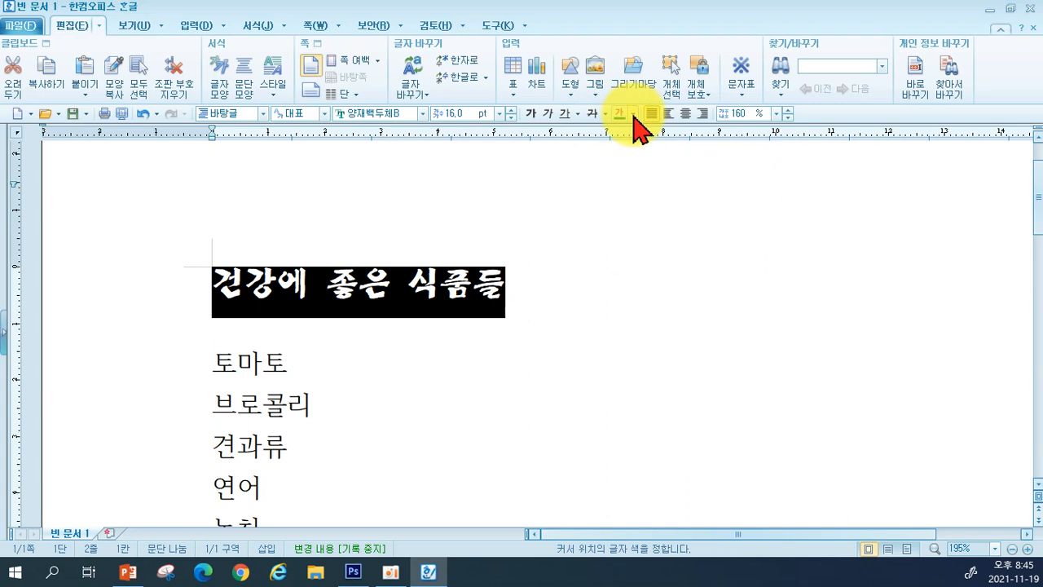
Change the text colour of the title line 건강에 좋은 식품들 to blue and clear the selection
{"action": "left_click", "coordinate": [633, 114]}
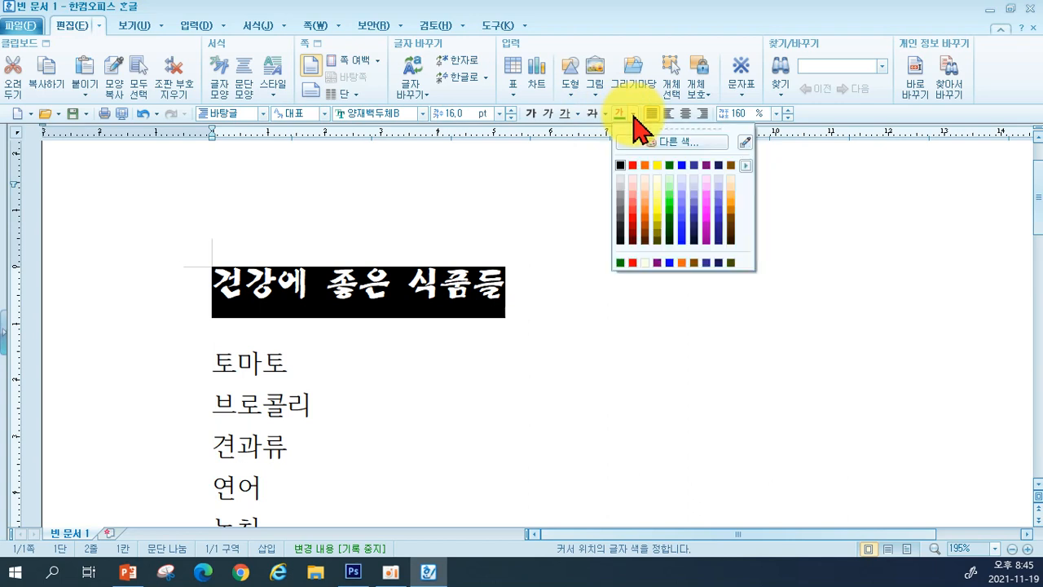
{"action": "left_click", "coordinate": [683, 165]}
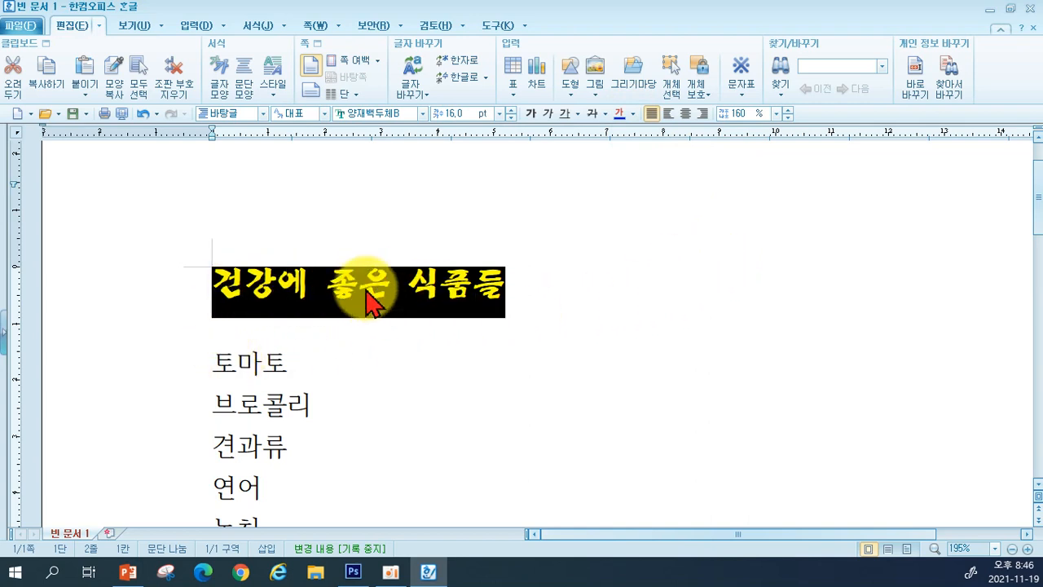
{"action": "left_click", "coordinate": [658, 302]}
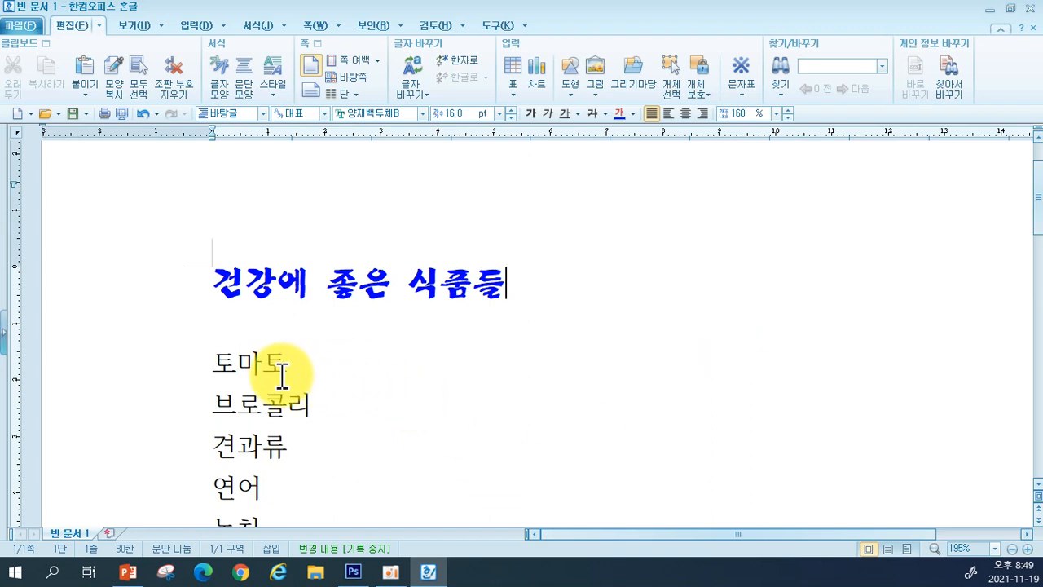
Colour the food name 토마토 red and the food name 브로콜리 green
{"action": "left_click_drag", "start_coordinate": [217, 368], "coordinate": [287, 366]}
{"action": "left_click", "coordinate": [633, 114]}
{"action": "left_click", "coordinate": [632, 166]}
{"action": "left_click", "coordinate": [628, 365]}
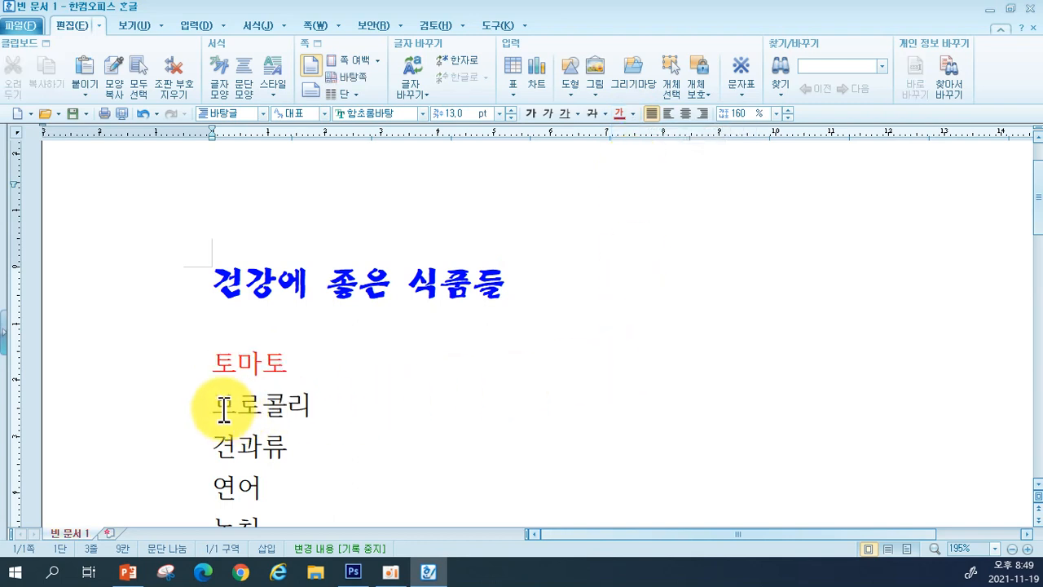
{"action": "left_click_drag", "start_coordinate": [202, 407], "coordinate": [311, 405]}
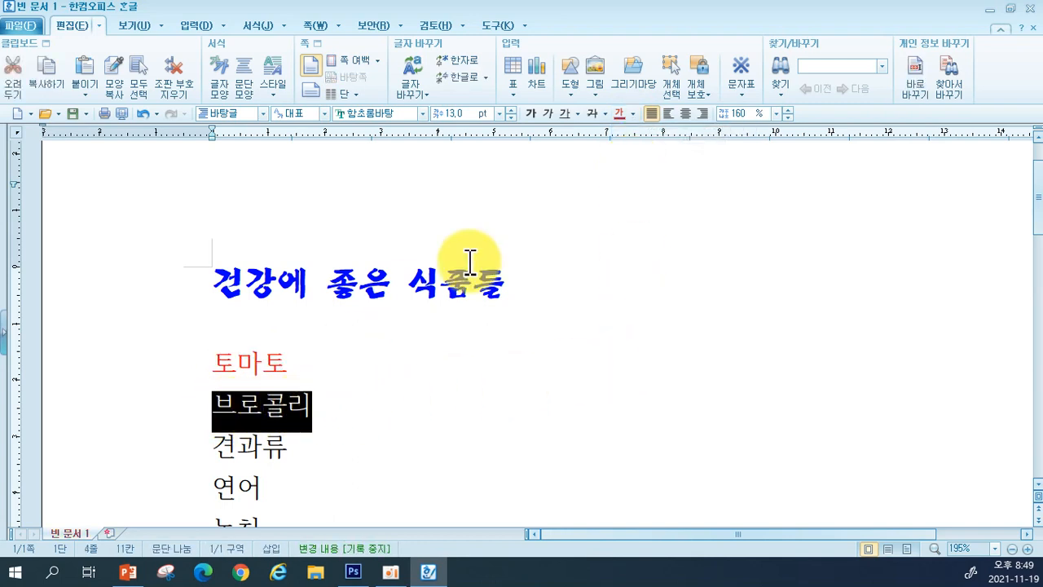
{"action": "left_click", "coordinate": [633, 114]}
{"action": "left_click", "coordinate": [670, 165]}
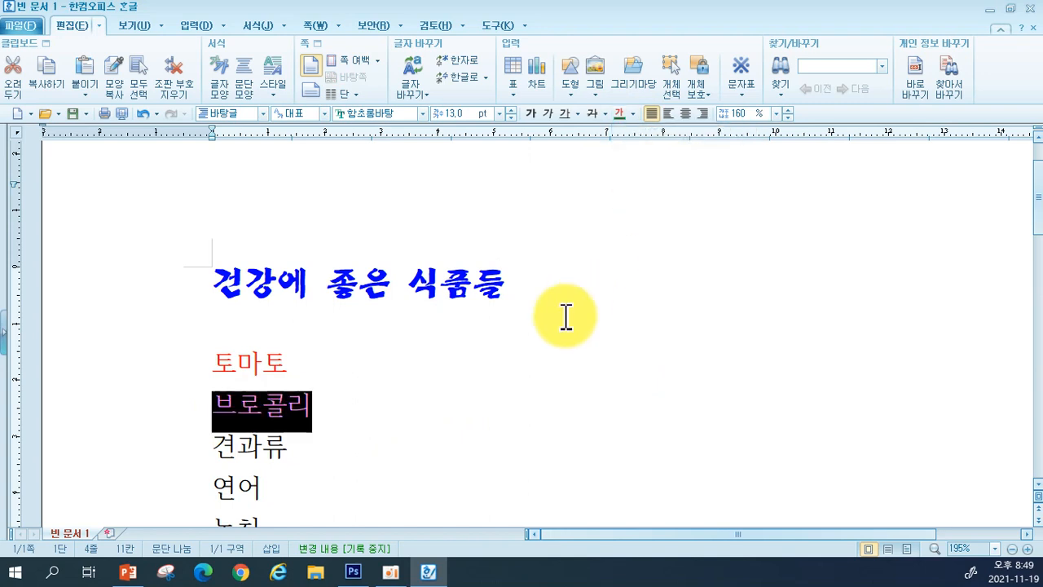
Colour the food name 견과류 brown and the food name 연어 orange
{"action": "scroll", "coordinate": [489, 334], "scroll_direction": "down", "scroll_amount": 2}
{"action": "left_click", "coordinate": [305, 389]}
{"action": "left_click_drag", "start_coordinate": [205, 356], "coordinate": [292, 355]}
{"action": "left_click", "coordinate": [633, 114]}
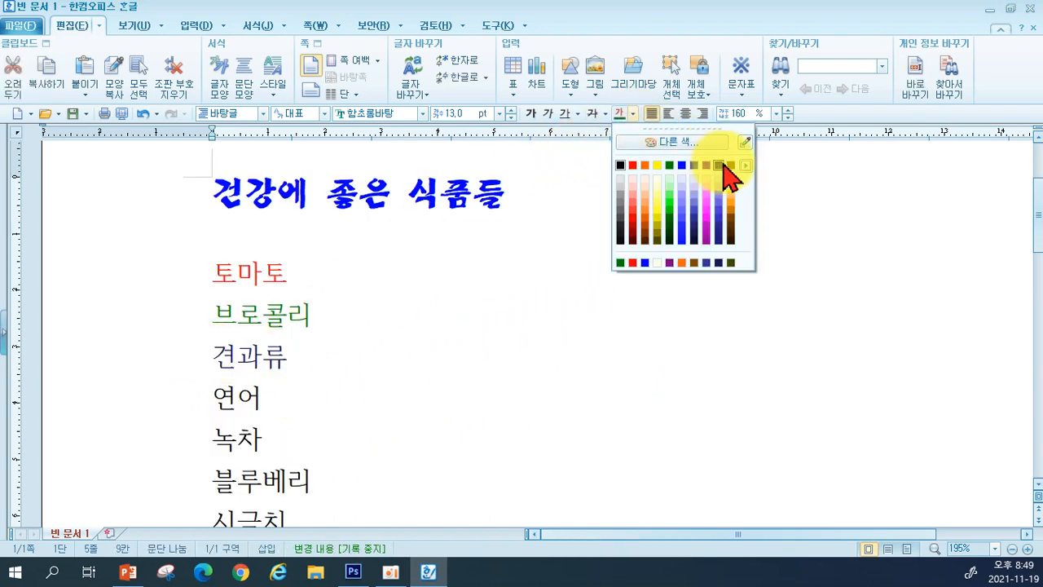
{"action": "left_click", "coordinate": [693, 263]}
{"action": "left_click", "coordinate": [219, 398]}
{"action": "left_click_drag", "start_coordinate": [219, 398], "coordinate": [262, 398]}
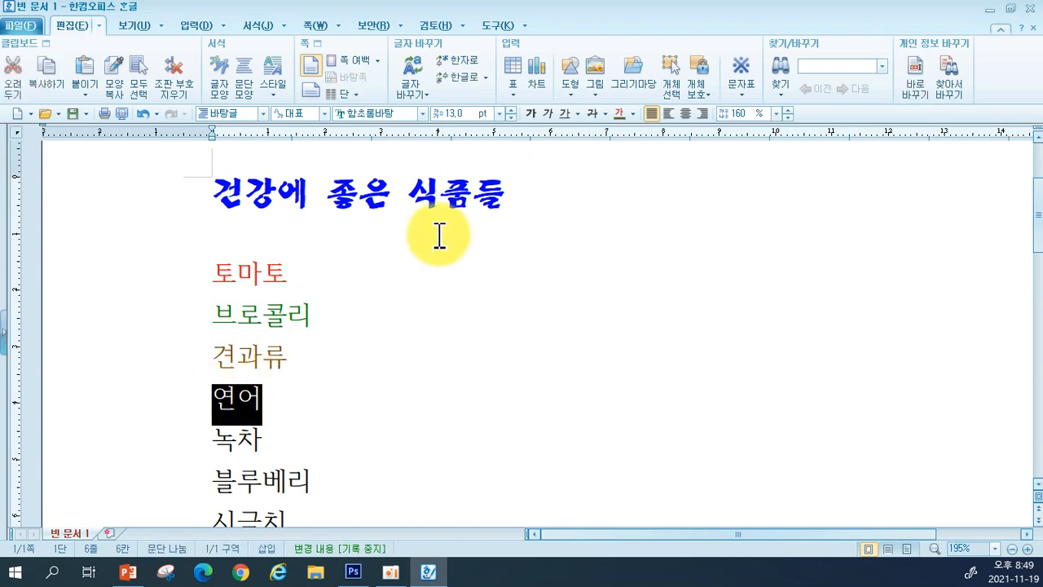
{"action": "left_click", "coordinate": [633, 114]}
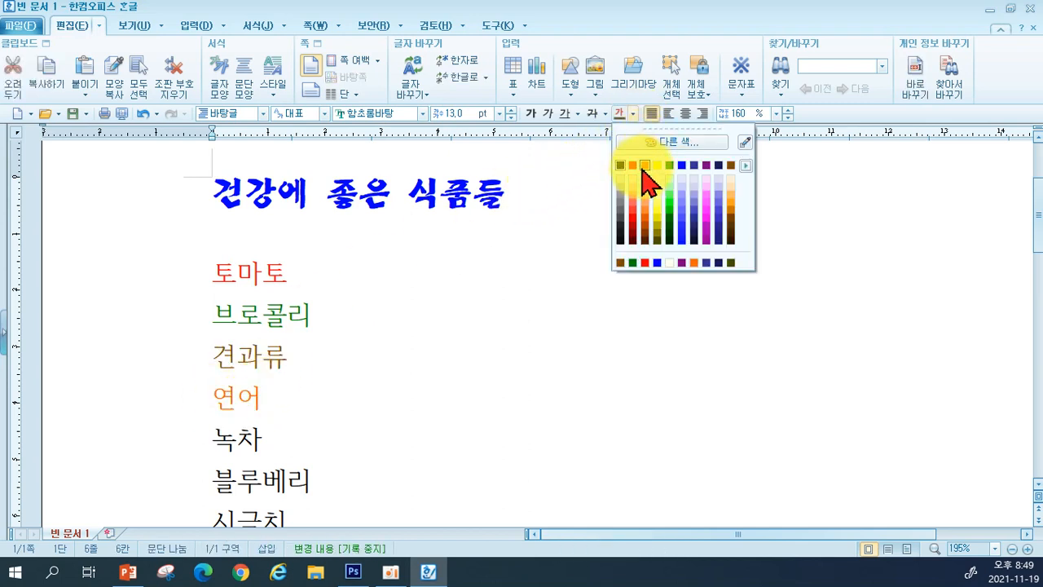
{"action": "left_click", "coordinate": [648, 173]}
Colour the food name 녹차 green and the food name 블루베리 purple
{"action": "left_click_drag", "start_coordinate": [212, 440], "coordinate": [262, 447]}
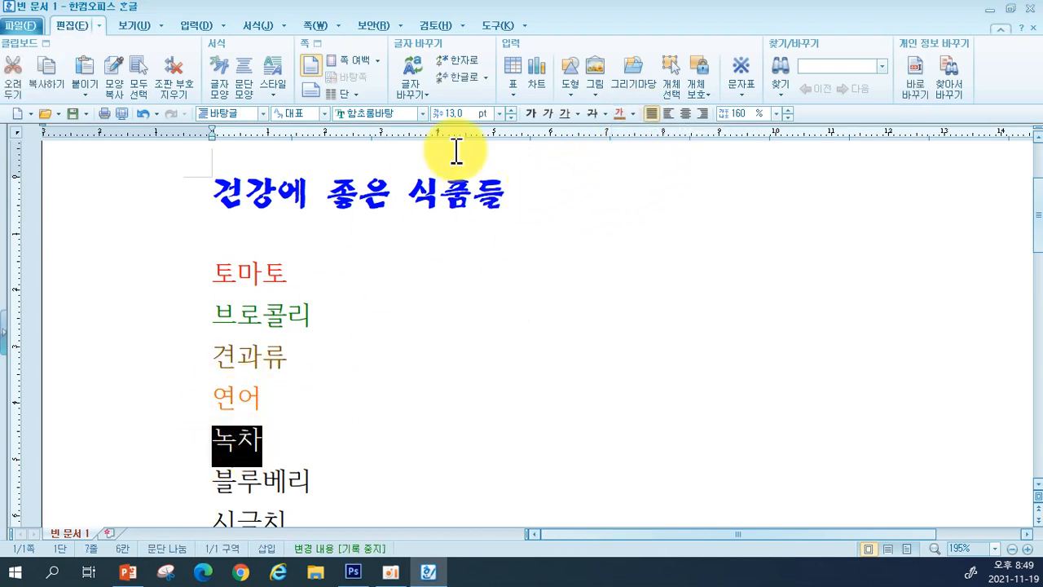
{"action": "left_click", "coordinate": [634, 114]}
{"action": "left_click", "coordinate": [667, 171]}
{"action": "scroll", "coordinate": [481, 306], "scroll_direction": "down", "scroll_amount": 3}
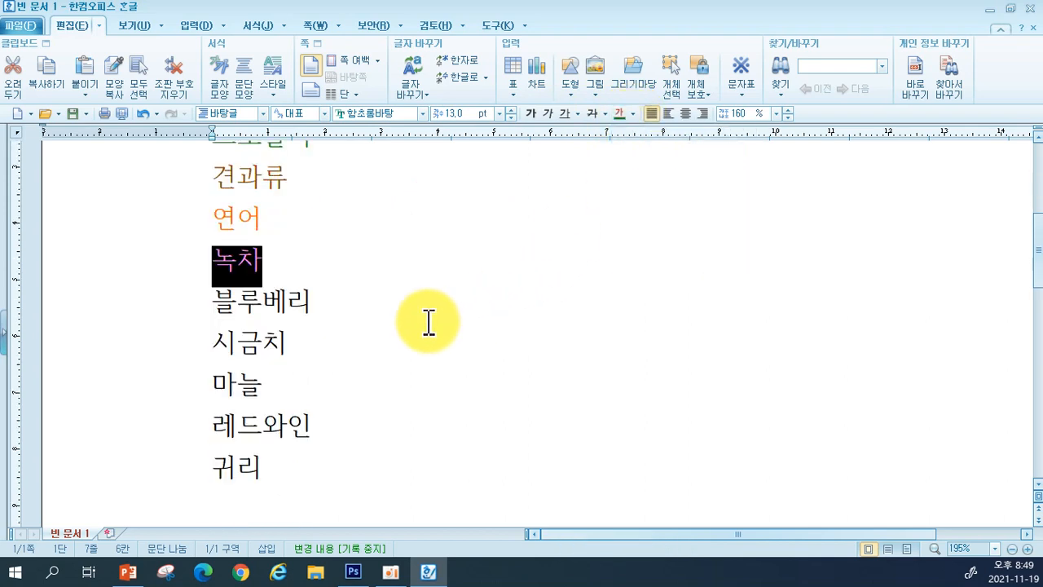
{"action": "left_click_drag", "start_coordinate": [214, 300], "coordinate": [313, 297]}
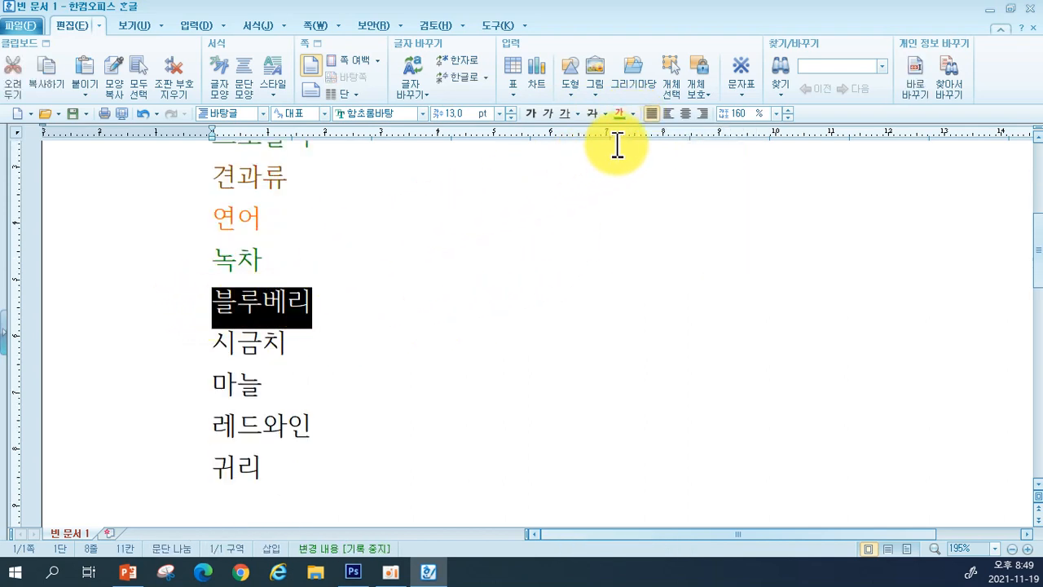
{"action": "left_click", "coordinate": [635, 115]}
{"action": "left_click", "coordinate": [645, 170]}
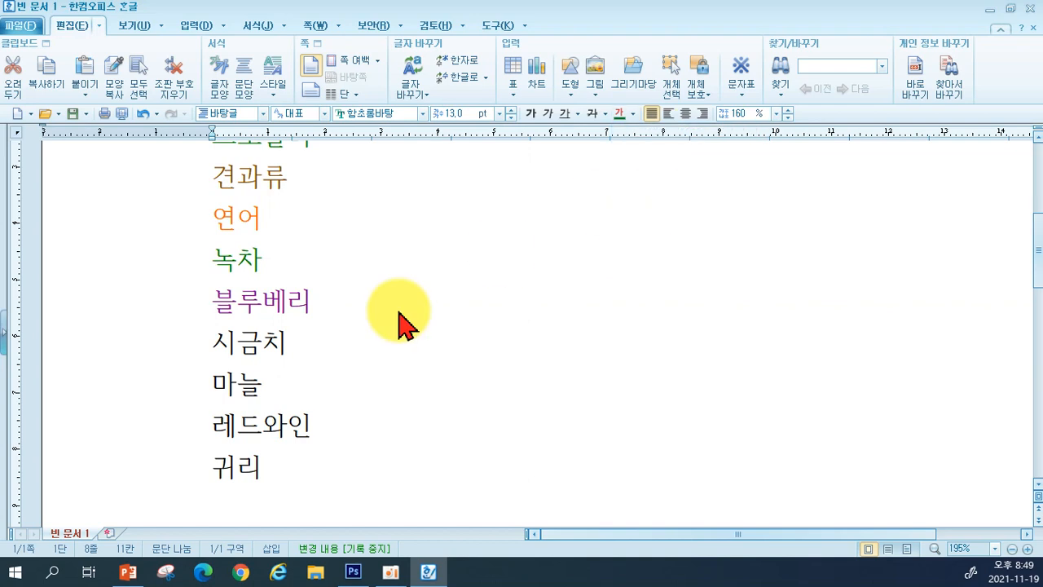
Colour the food name 시금치 green and the food name 마늘 brown
{"action": "left_click_drag", "start_coordinate": [210, 346], "coordinate": [295, 343]}
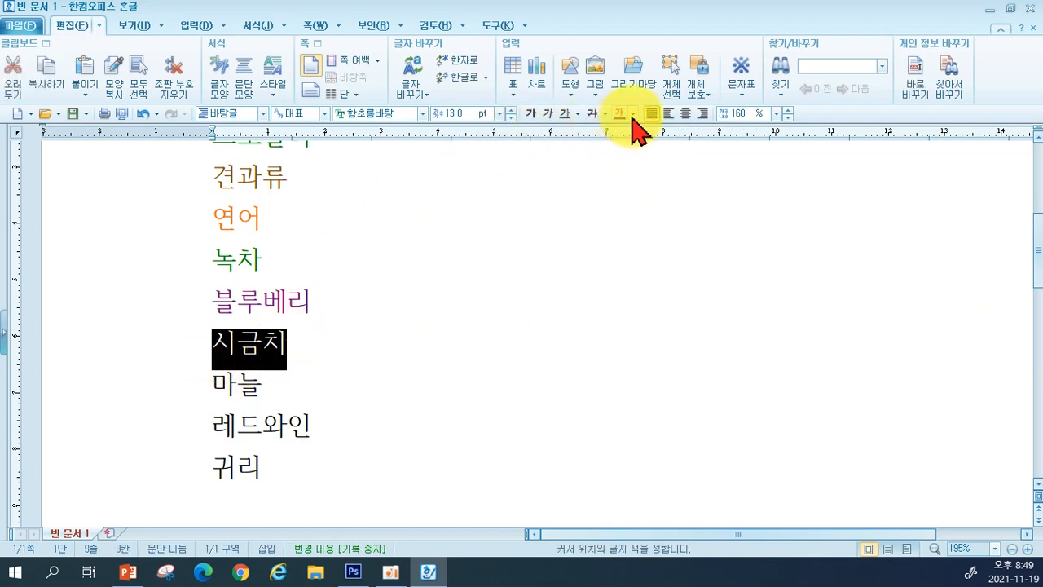
{"action": "left_click", "coordinate": [633, 114]}
{"action": "left_click", "coordinate": [669, 186]}
{"action": "left_click_drag", "start_coordinate": [214, 383], "coordinate": [265, 385]}
{"action": "left_click", "coordinate": [633, 114]}
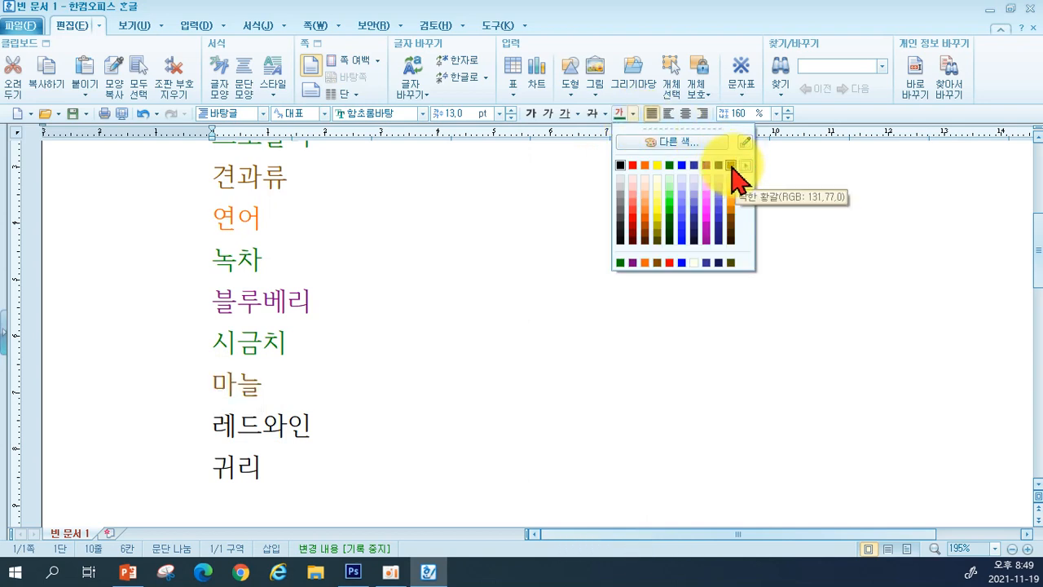
{"action": "left_click", "coordinate": [731, 167]}
Colour the food name 레드와인 purple and the food name 귀리 brown, and clear the selection
{"action": "left_click_drag", "start_coordinate": [213, 425], "coordinate": [310, 431]}
{"action": "left_click", "coordinate": [633, 114]}
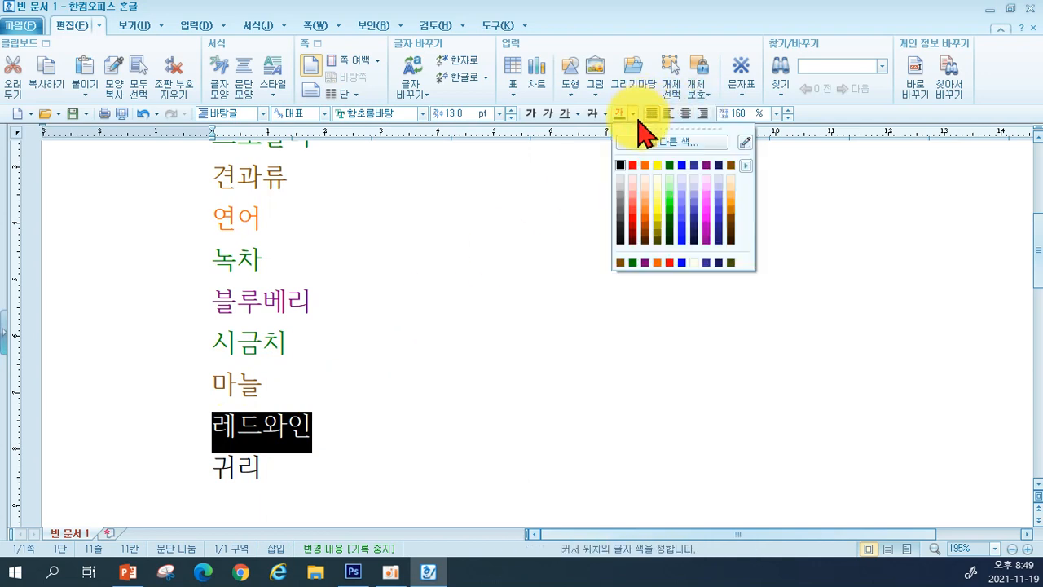
{"action": "left_click", "coordinate": [707, 167]}
{"action": "left_click_drag", "start_coordinate": [212, 468], "coordinate": [262, 469]}
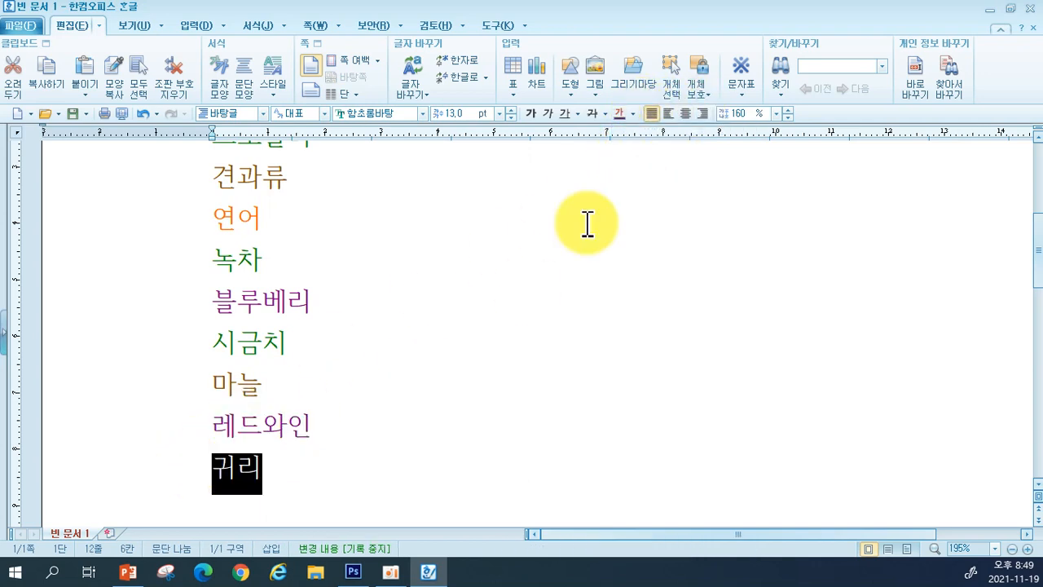
{"action": "left_click", "coordinate": [637, 114]}
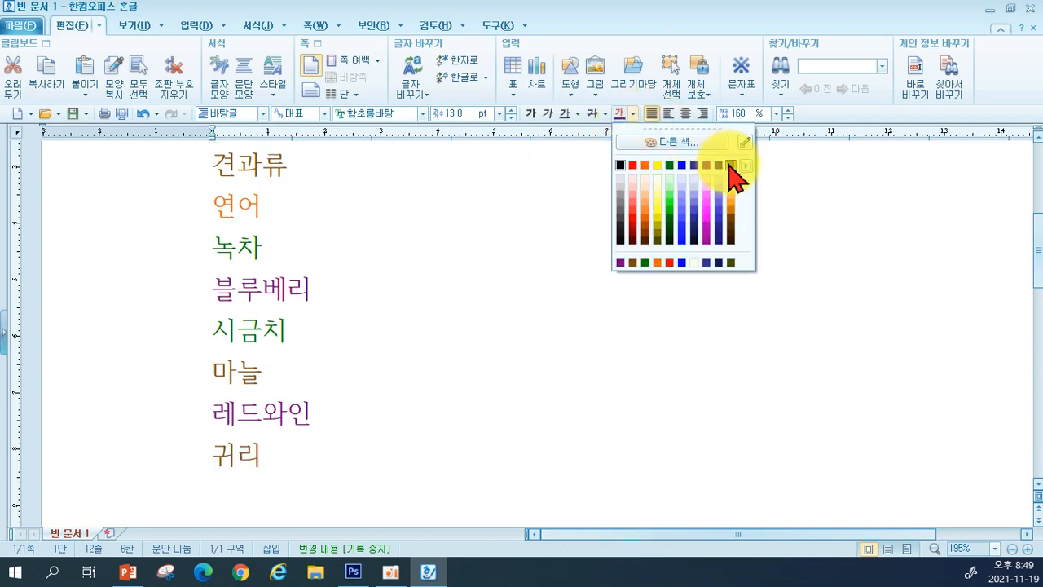
{"action": "left_click", "coordinate": [710, 168]}
{"action": "left_click", "coordinate": [506, 285]}
{"action": "scroll", "coordinate": [507, 285], "scroll_direction": "up", "scroll_amount": 3}
{"action": "scroll", "coordinate": [507, 285], "scroll_direction": "down", "scroll_amount": 6}
{"action": "scroll", "coordinate": [507, 285], "scroll_direction": "up", "scroll_amount": 4}
{"action": "scroll", "coordinate": [507, 285], "scroll_direction": "up", "scroll_amount": 2}
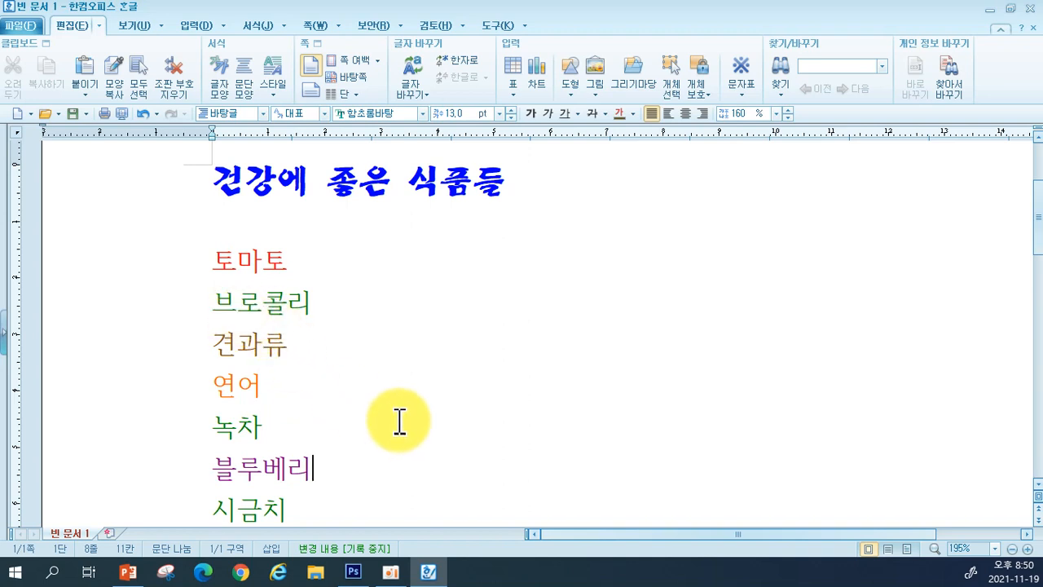
{"action": "left_click_drag", "start_coordinate": [209, 275], "coordinate": [292, 272]}
{"action": "left_click", "coordinate": [289, 322]}
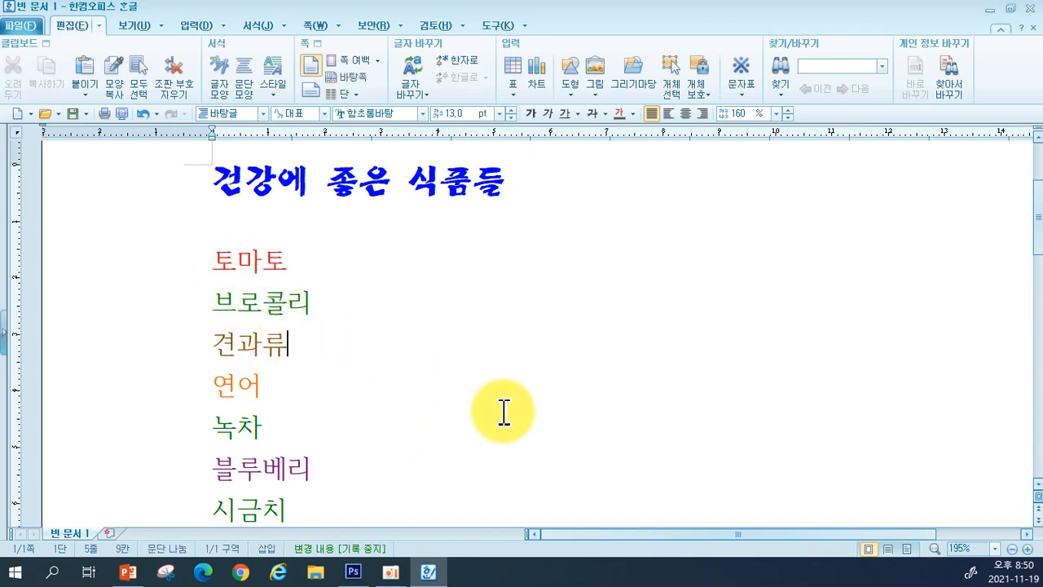
Examine the font colour palette's colour sets and the custom colour dialog, and cancel the dialog
{"action": "scroll", "coordinate": [504, 413], "scroll_direction": "down", "scroll_amount": 2}
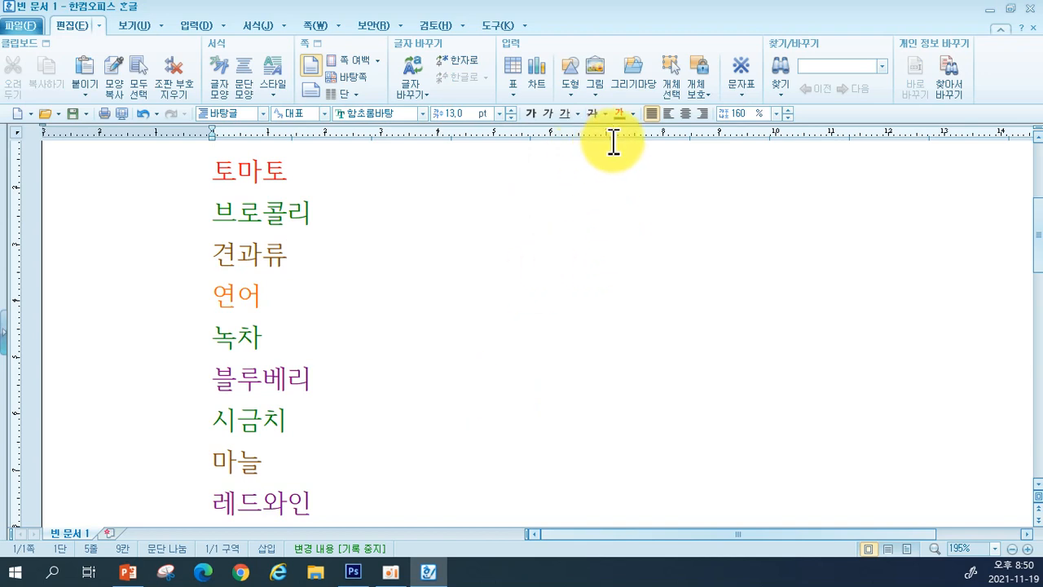
{"action": "left_click", "coordinate": [632, 114]}
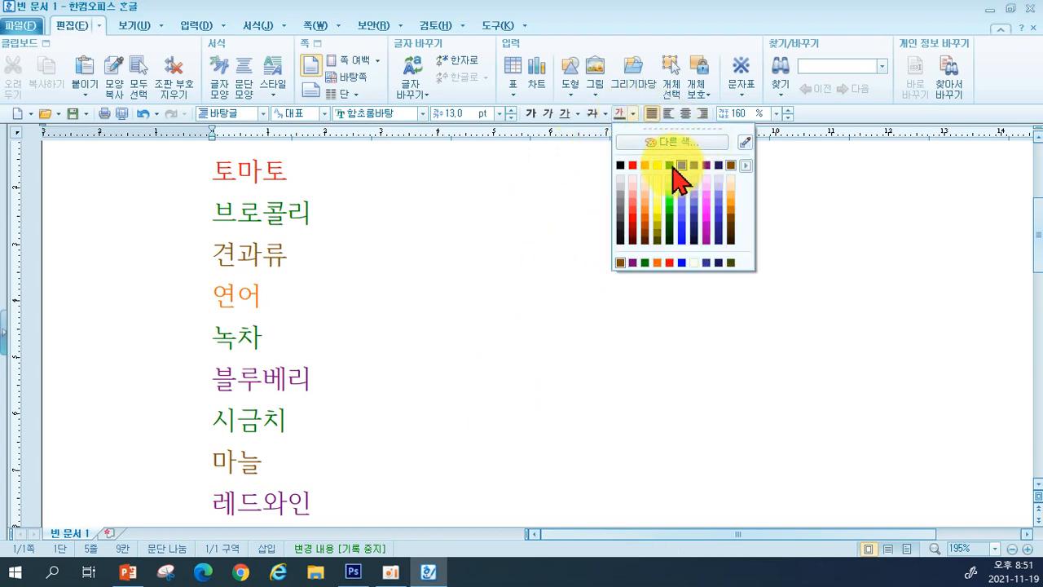
{"action": "left_click", "coordinate": [745, 166]}
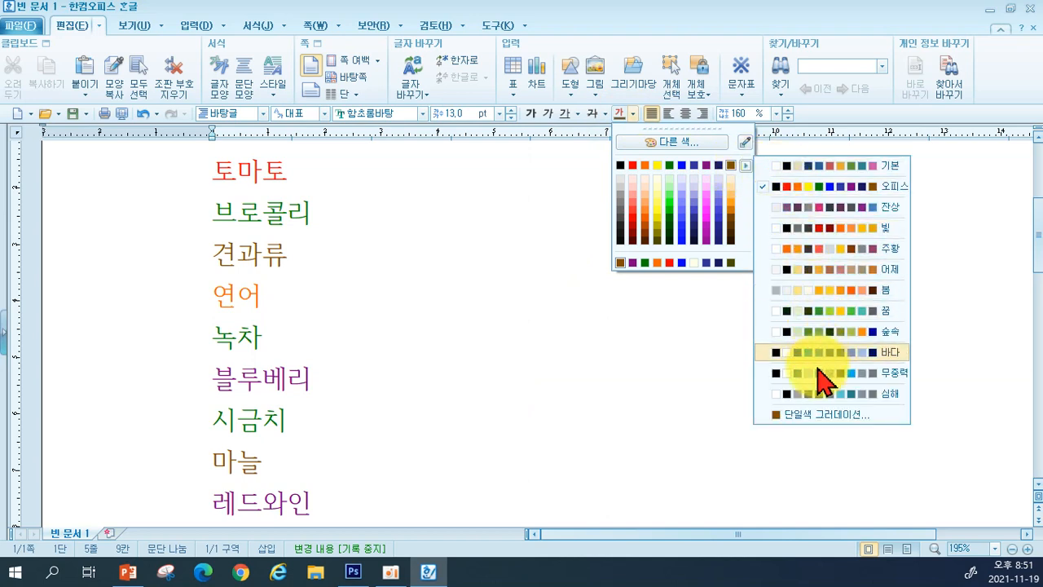
{"action": "left_click", "coordinate": [662, 147]}
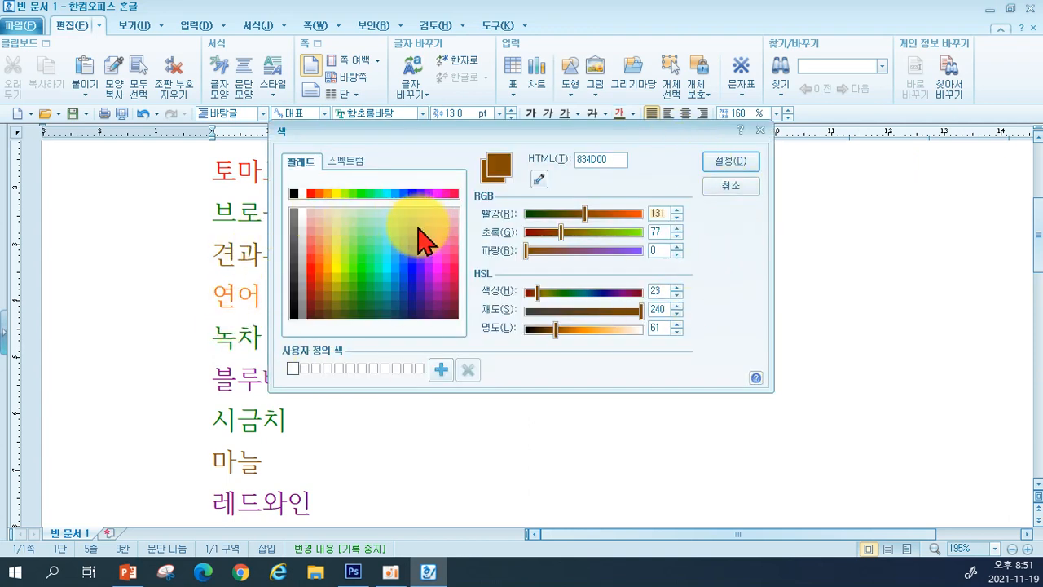
{"action": "left_click", "coordinate": [720, 186]}
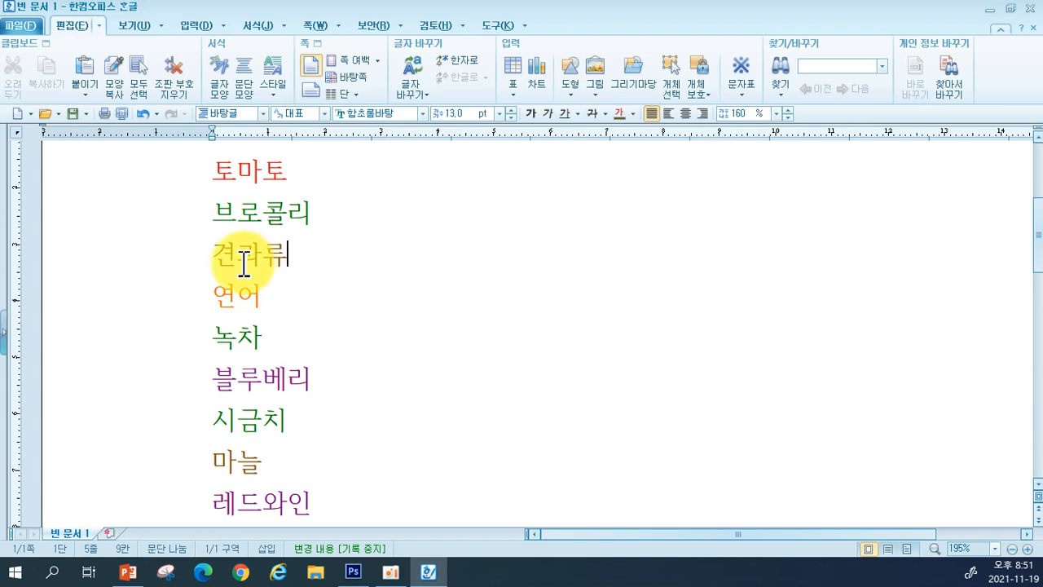
Choose the 오피스 colour set for the font colour palette with the food name 견과류 selected, and clear the selection
{"action": "left_click", "coordinate": [218, 260]}
{"action": "left_click_drag", "start_coordinate": [218, 259], "coordinate": [314, 259]}
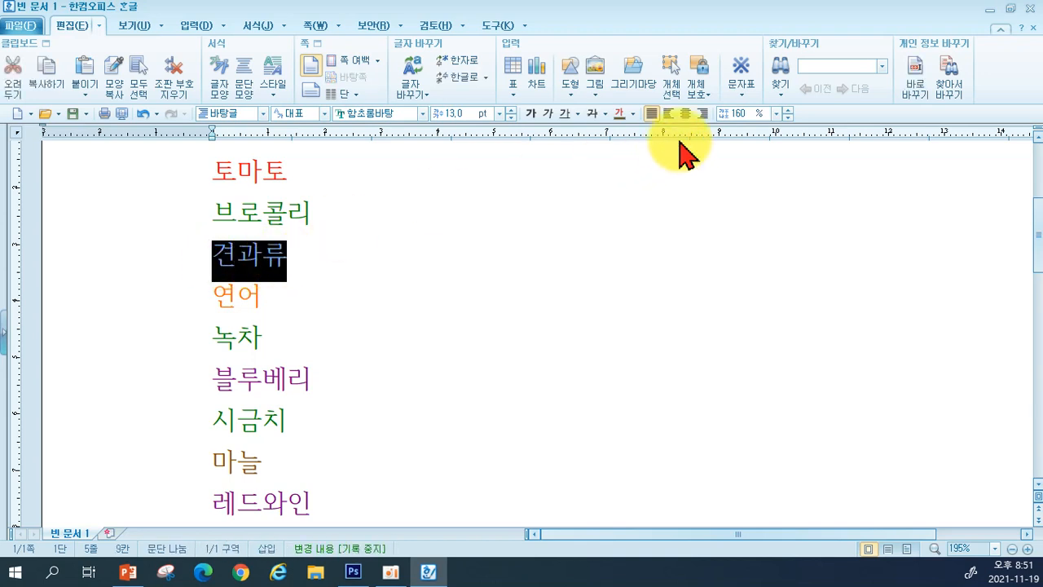
{"action": "left_click", "coordinate": [633, 113]}
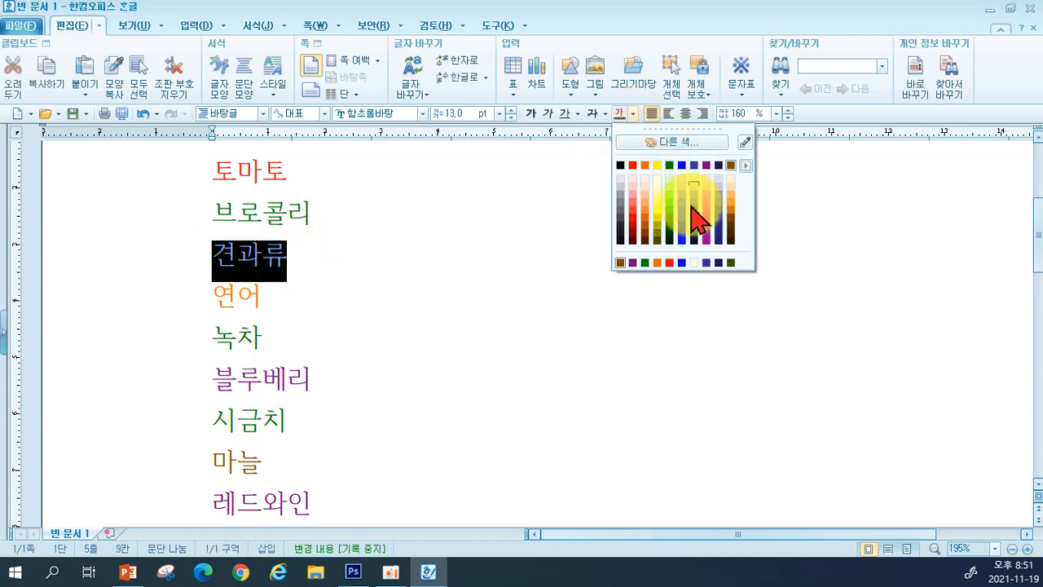
{"action": "left_click", "coordinate": [744, 165]}
{"action": "left_click", "coordinate": [797, 189]}
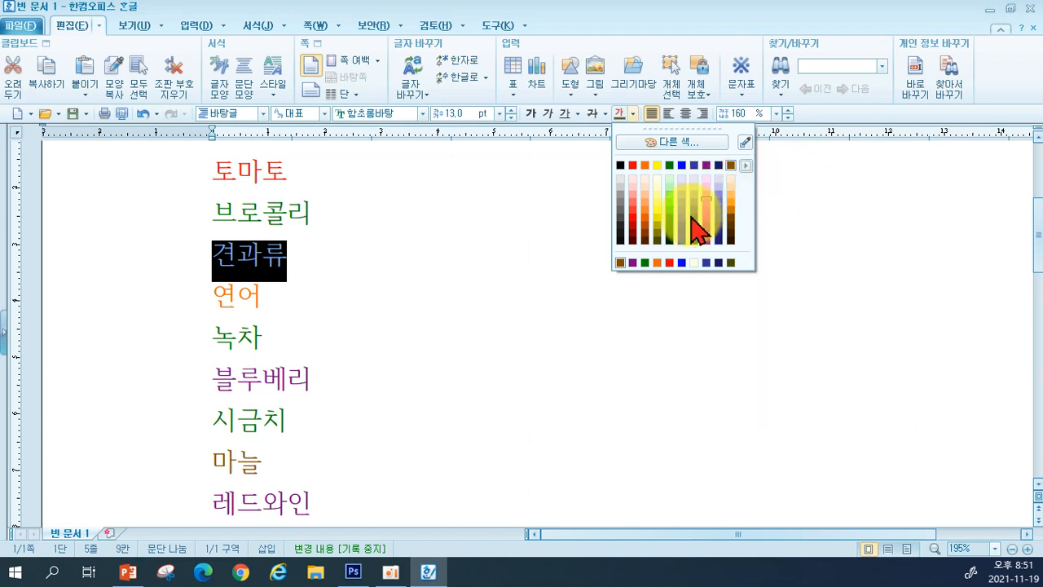
{"action": "left_click", "coordinate": [528, 258]}
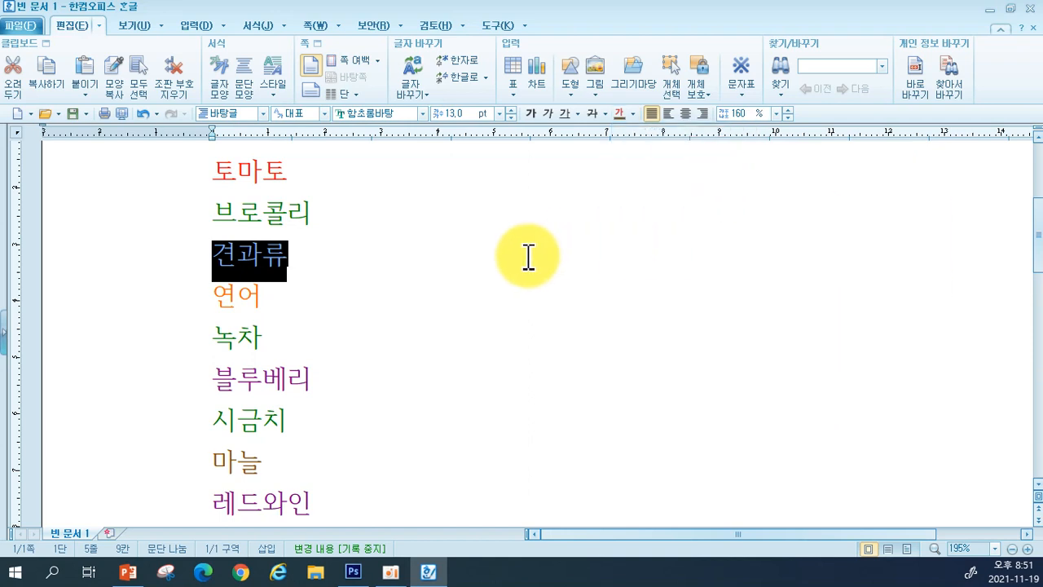
{"action": "left_click", "coordinate": [526, 259]}
{"action": "scroll", "coordinate": [525, 259], "scroll_direction": "up", "scroll_amount": 1}
{"action": "scroll", "coordinate": [526, 259], "scroll_direction": "down", "scroll_amount": 1}
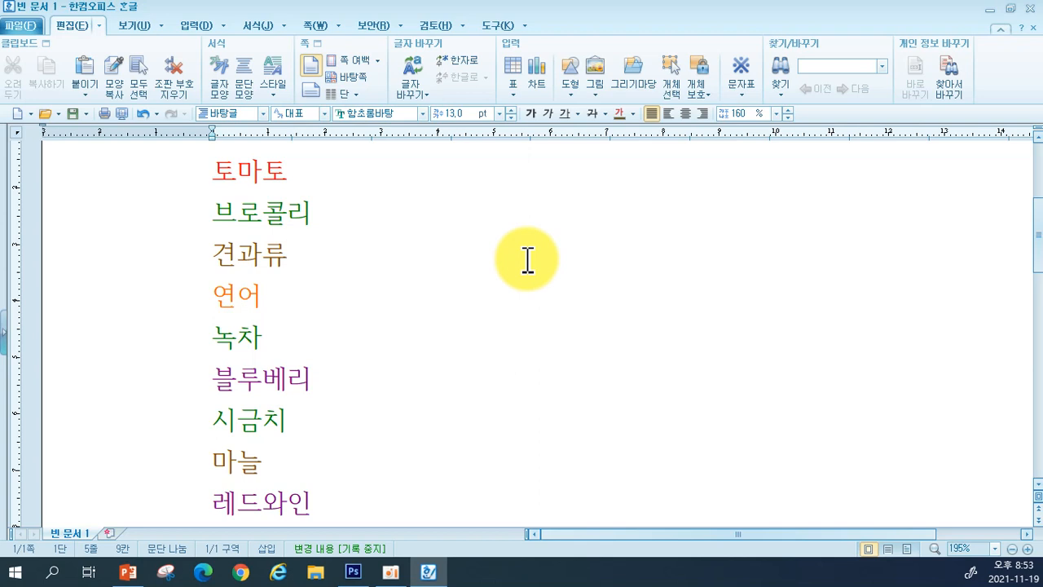
Set the font of the whole food list from 토마토 to 귀리 to 맑은 고딕, and clear the selection
{"action": "scroll", "coordinate": [550, 282], "scroll_direction": "up", "scroll_amount": 3}
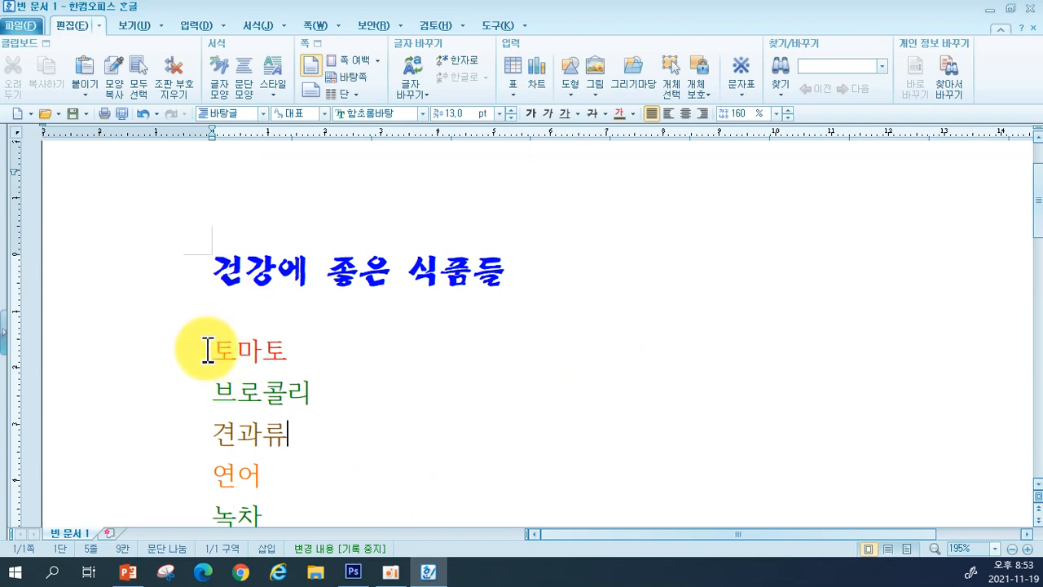
{"action": "left_click_drag", "start_coordinate": [181, 358], "coordinate": [167, 545]}
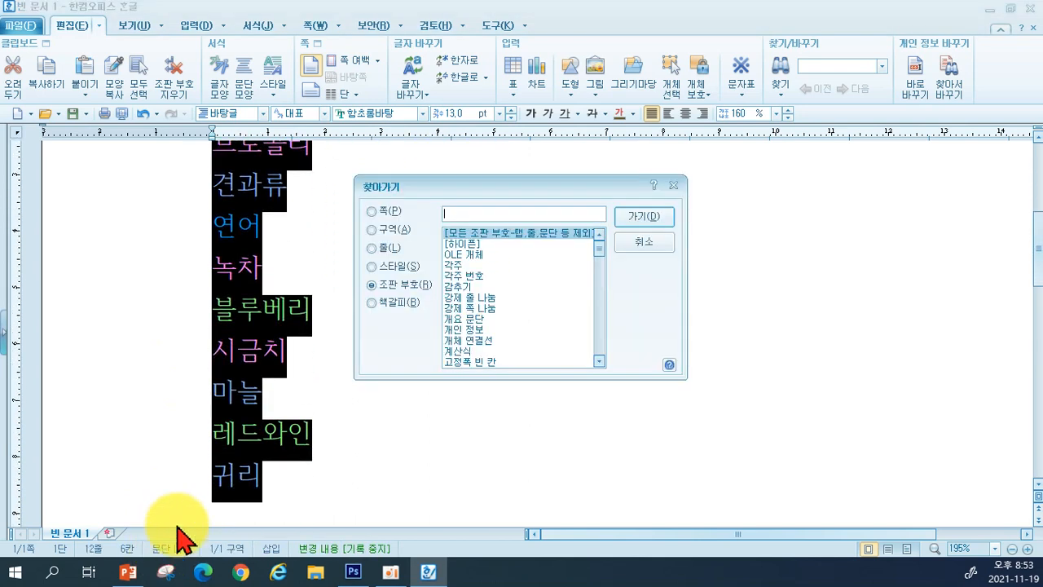
{"action": "left_click", "coordinate": [673, 192]}
{"action": "scroll", "coordinate": [279, 315], "scroll_direction": "up", "scroll_amount": 3}
{"action": "scroll", "coordinate": [249, 296], "scroll_direction": "down", "scroll_amount": 3}
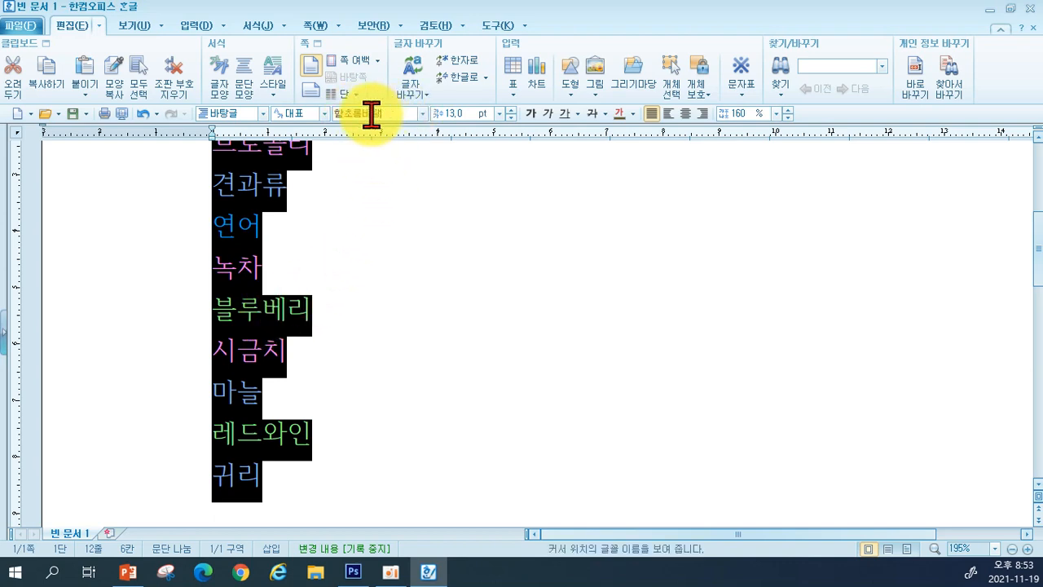
{"action": "left_click", "coordinate": [371, 114]}
{"action": "type", "text": "ㅁ"}
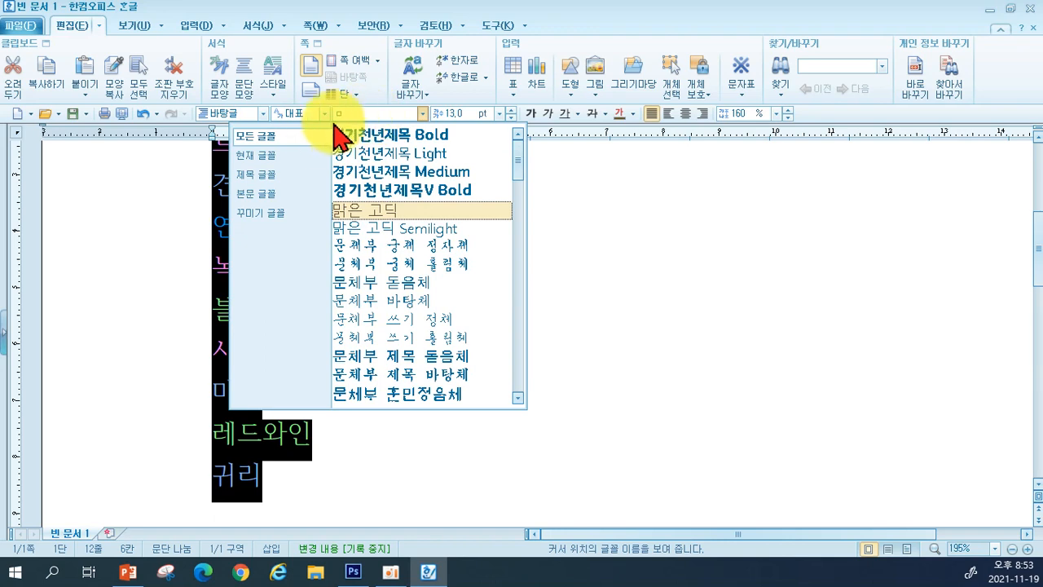
{"action": "left_click", "coordinate": [362, 212]}
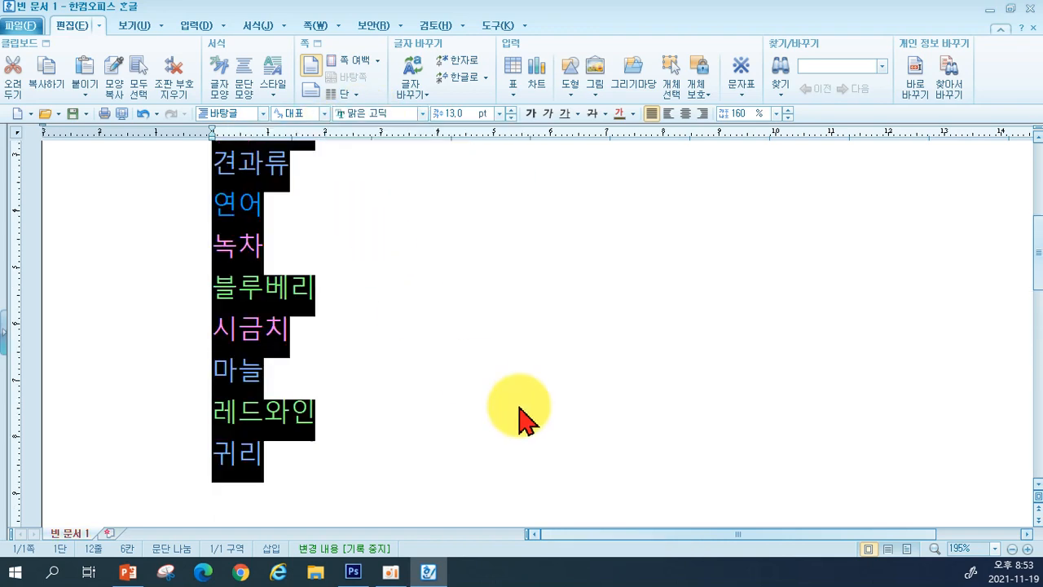
{"action": "left_click", "coordinate": [277, 477]}
{"action": "scroll", "coordinate": [529, 301], "scroll_direction": "up", "scroll_amount": 4}
{"action": "scroll", "coordinate": [522, 312], "scroll_direction": "down", "scroll_amount": 2}
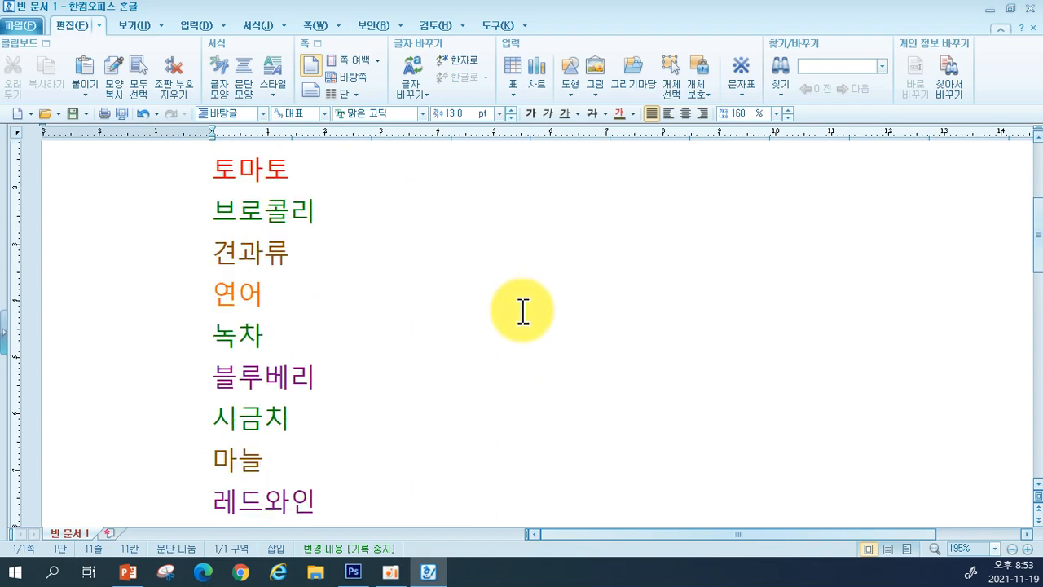
Reapply the font 맑은 고딕 to all food names, finding it by its initial consonant ㅁ, and clear the selection
{"action": "left_click_drag", "start_coordinate": [187, 175], "coordinate": [165, 461]}
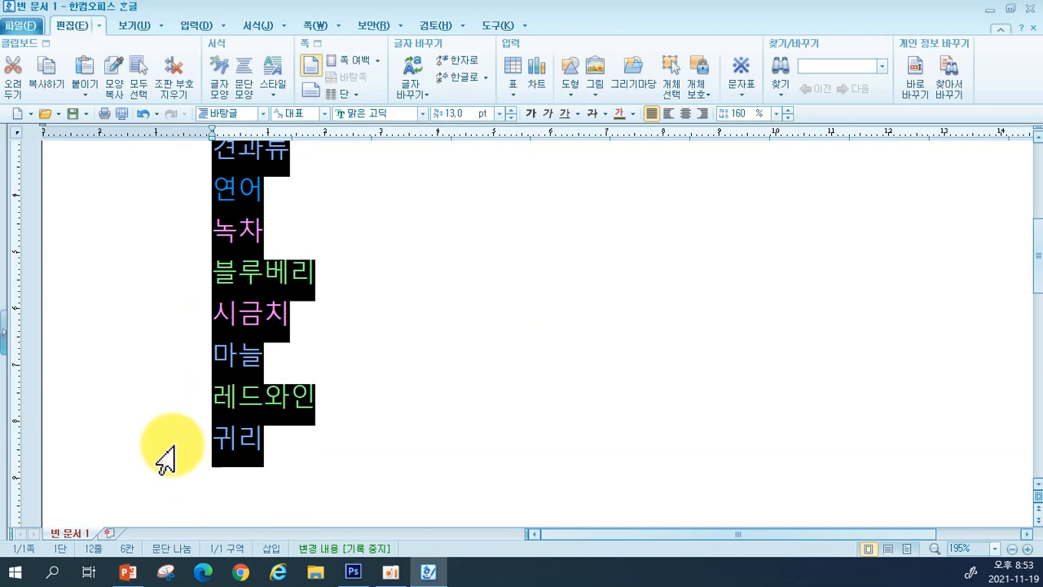
{"action": "left_click", "coordinate": [422, 113]}
{"action": "scroll", "coordinate": [420, 213], "scroll_direction": "up", "scroll_amount": 3}
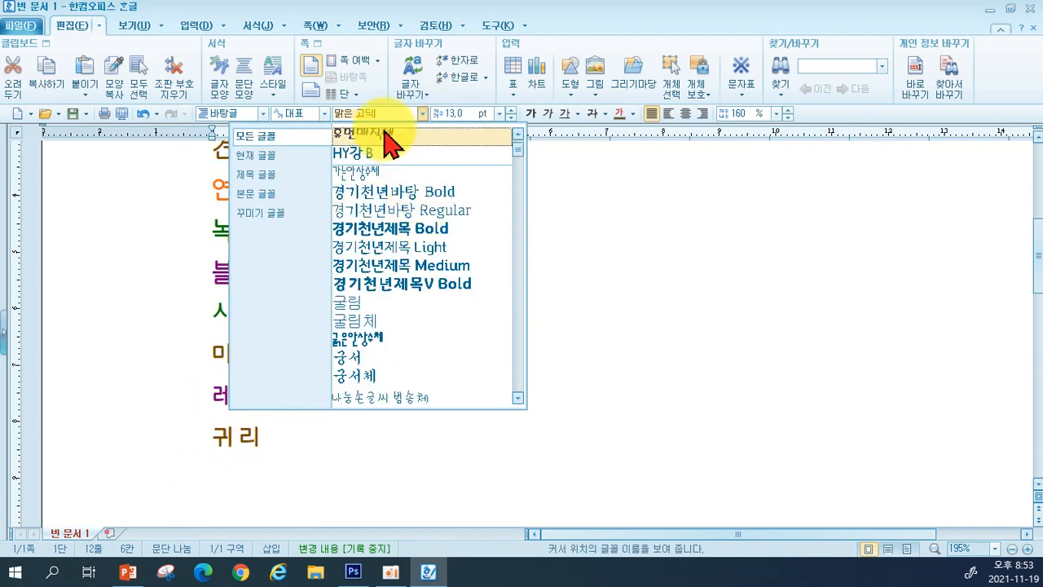
{"action": "key", "text": "BackSpace"}
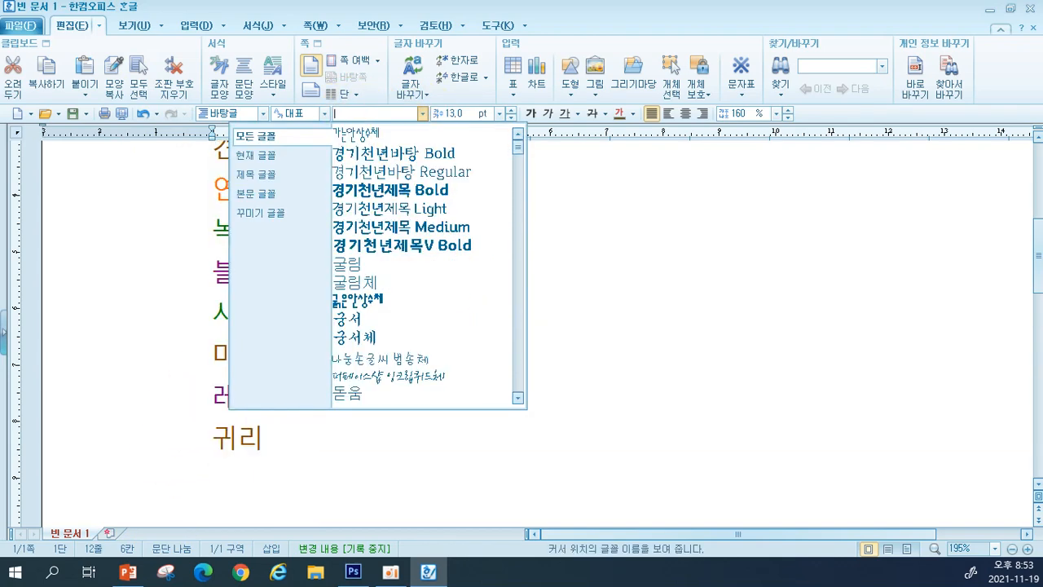
{"action": "type", "text": "ㅁ"}
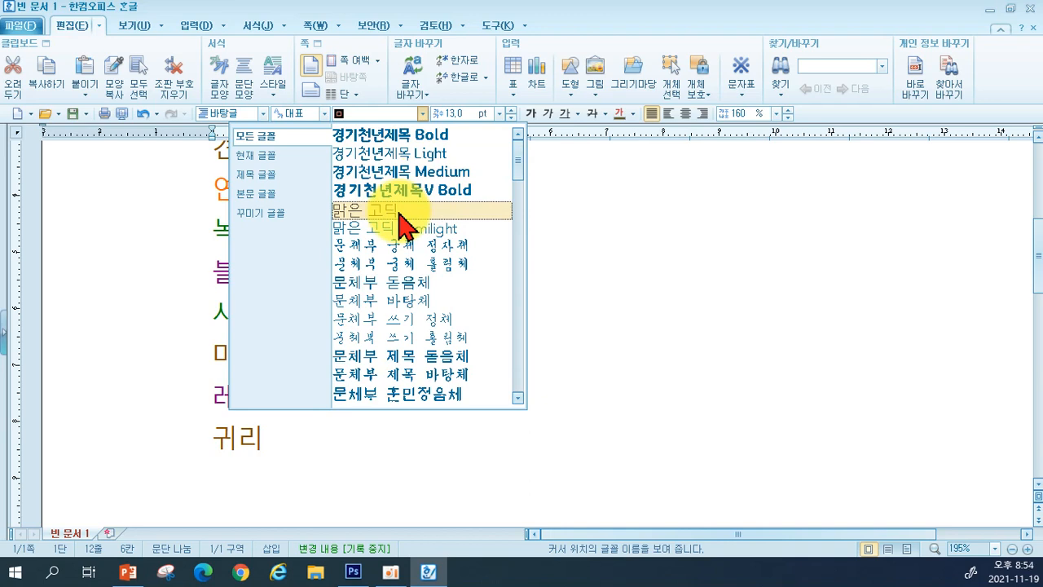
{"action": "left_click", "coordinate": [399, 215]}
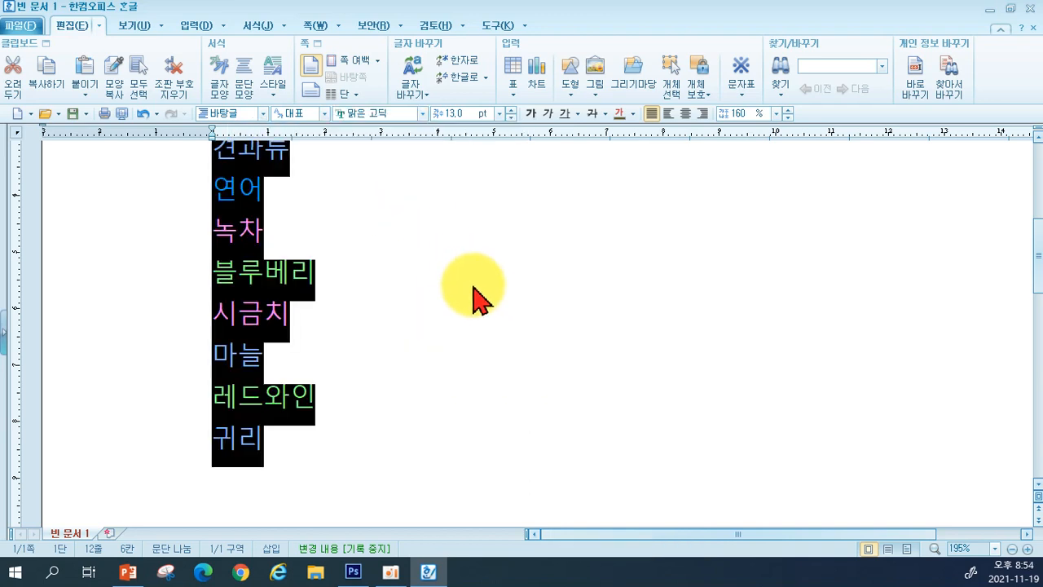
{"action": "left_click", "coordinate": [487, 288]}
{"action": "scroll", "coordinate": [484, 291], "scroll_direction": "up", "scroll_amount": 5}
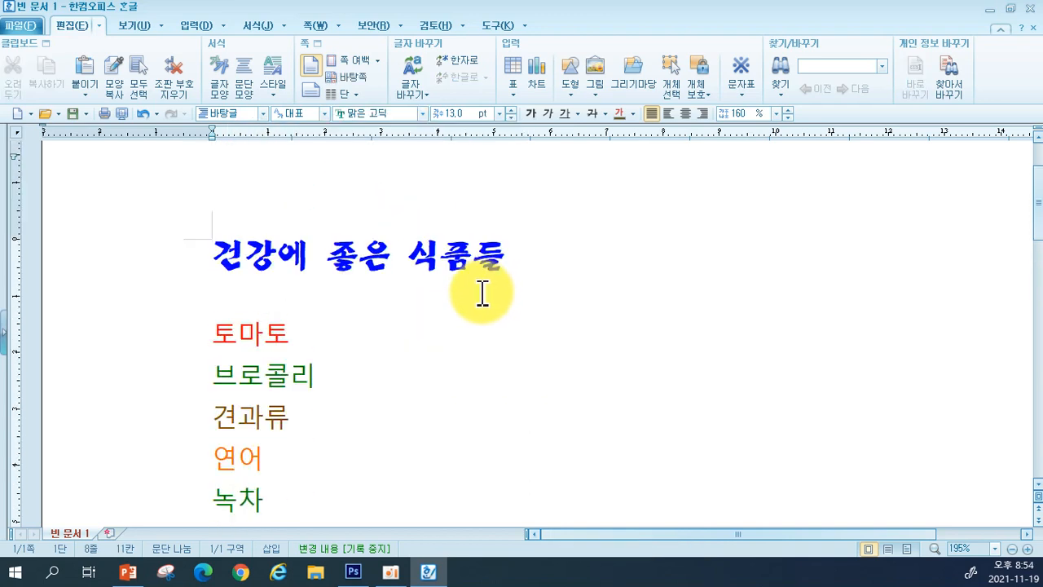
Underline the title 건강에 좋은 식품들 and clear the selection
{"action": "scroll", "coordinate": [482, 293], "scroll_direction": "down", "scroll_amount": 2}
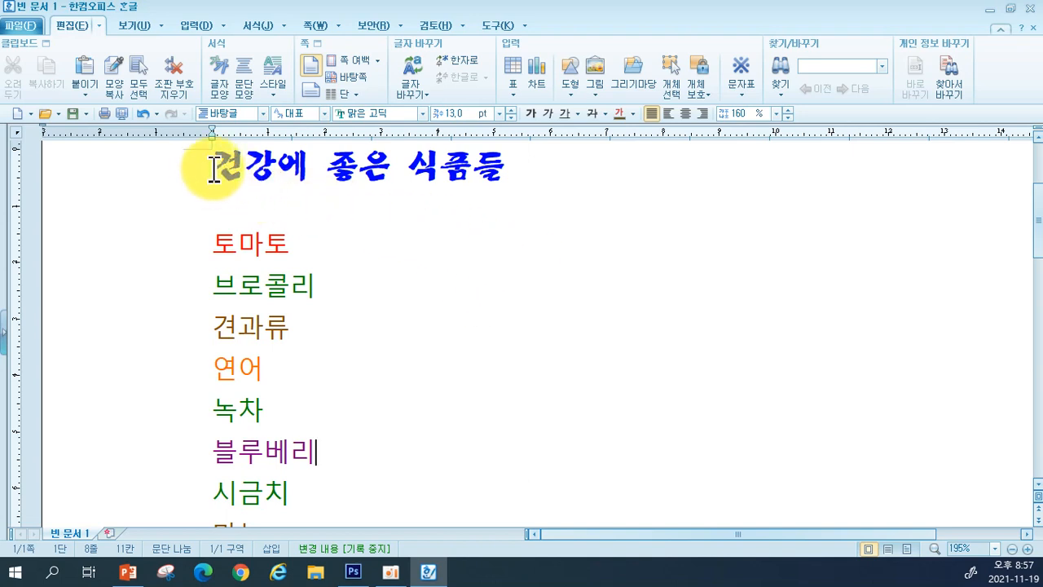
{"action": "left_click_drag", "start_coordinate": [215, 164], "coordinate": [503, 167]}
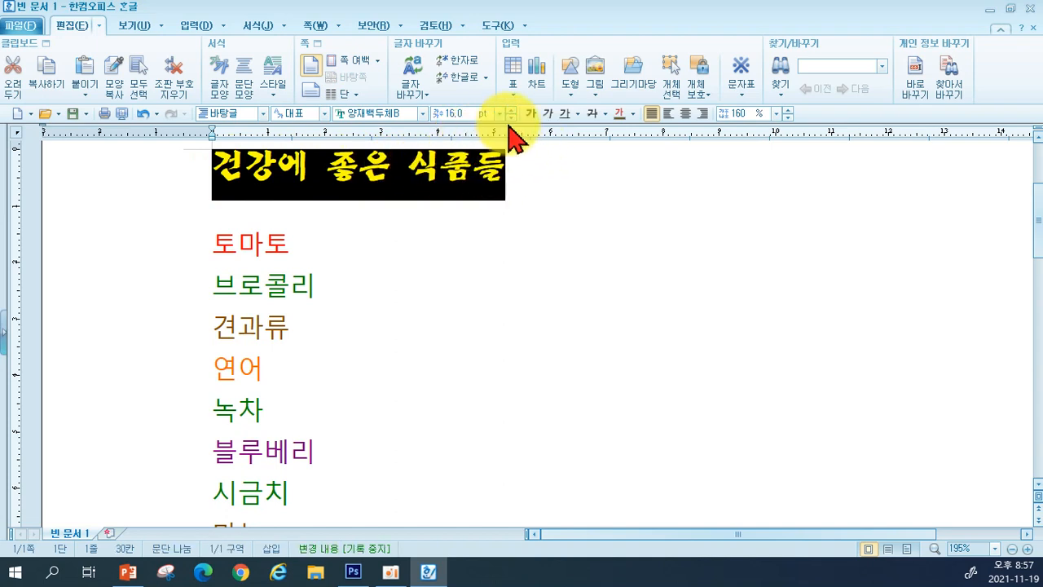
{"action": "left_click", "coordinate": [566, 116]}
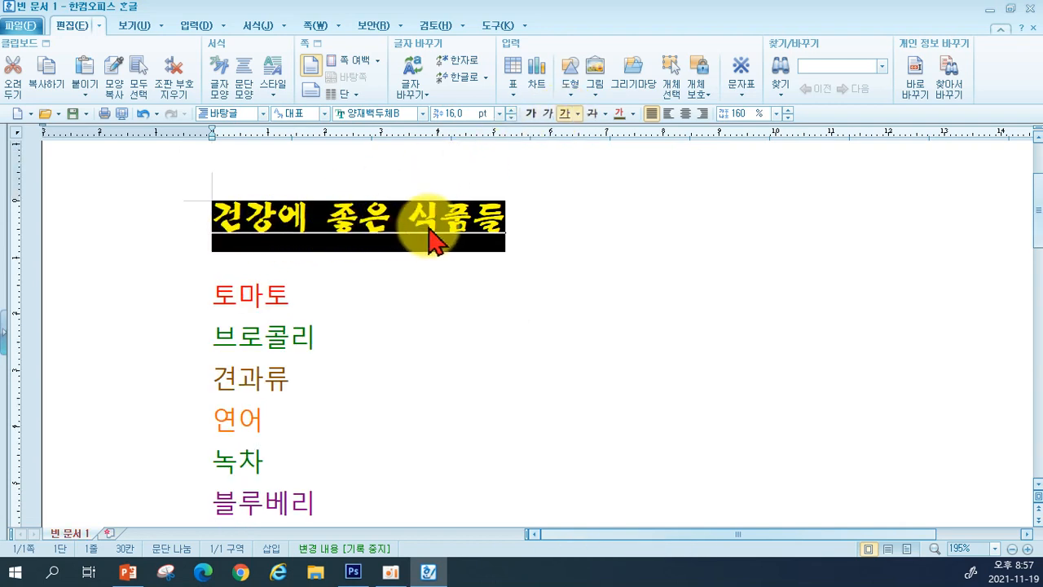
{"action": "left_click", "coordinate": [588, 266]}
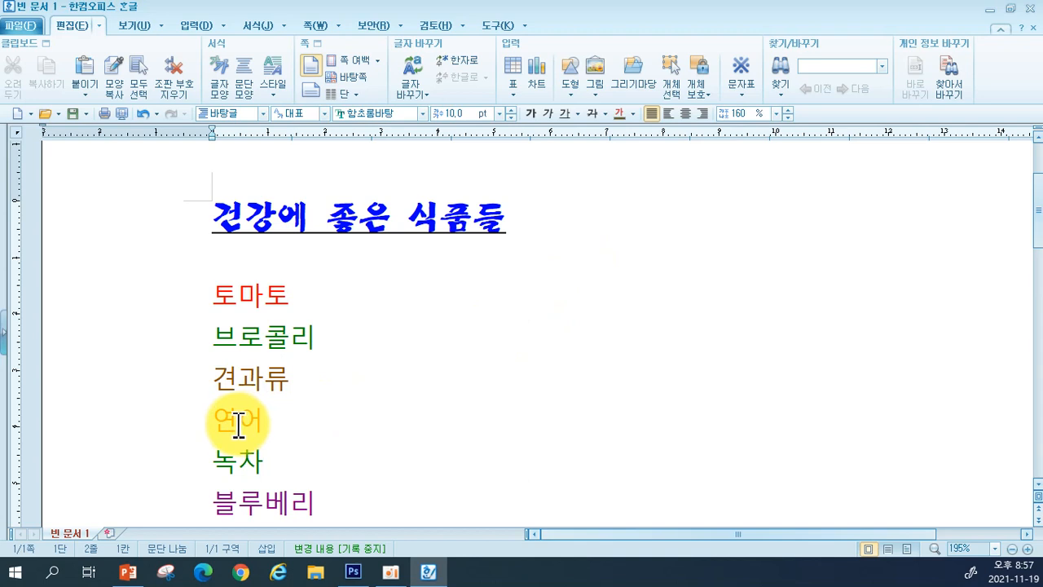
Make the food name 견과류 bold and the food name 블루베리 italic, and clear the selection
{"action": "left_click_drag", "start_coordinate": [237, 389], "coordinate": [296, 385]}
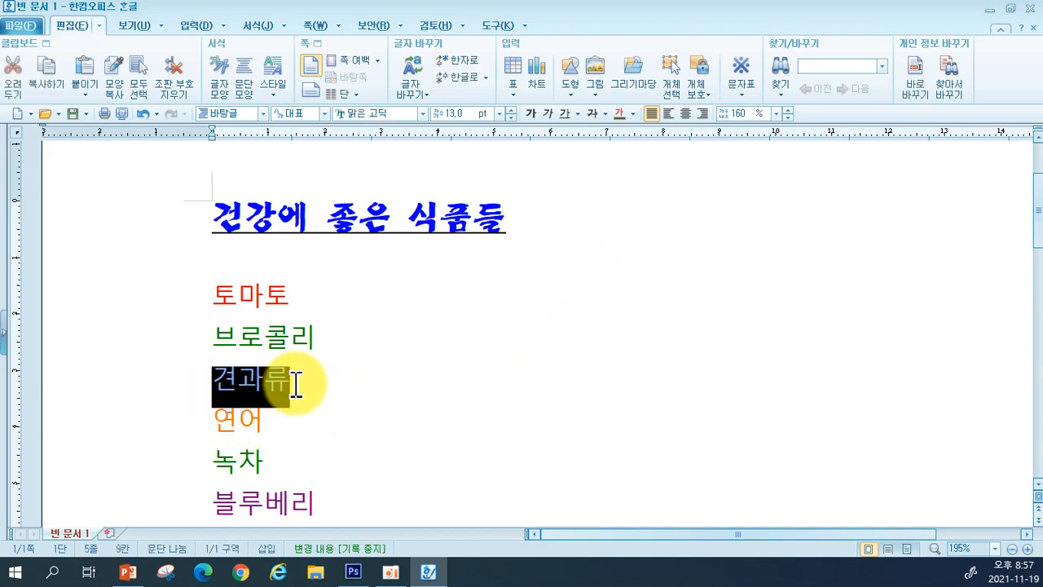
{"action": "left_click", "coordinate": [530, 114]}
{"action": "left_click", "coordinate": [427, 392]}
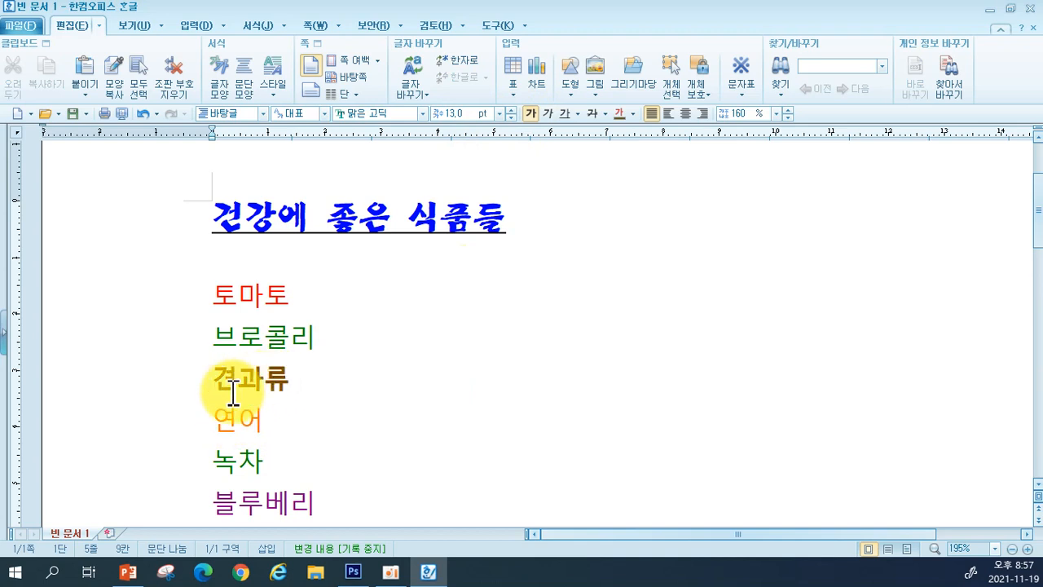
{"action": "scroll", "coordinate": [281, 381], "scroll_direction": "down", "scroll_amount": 2}
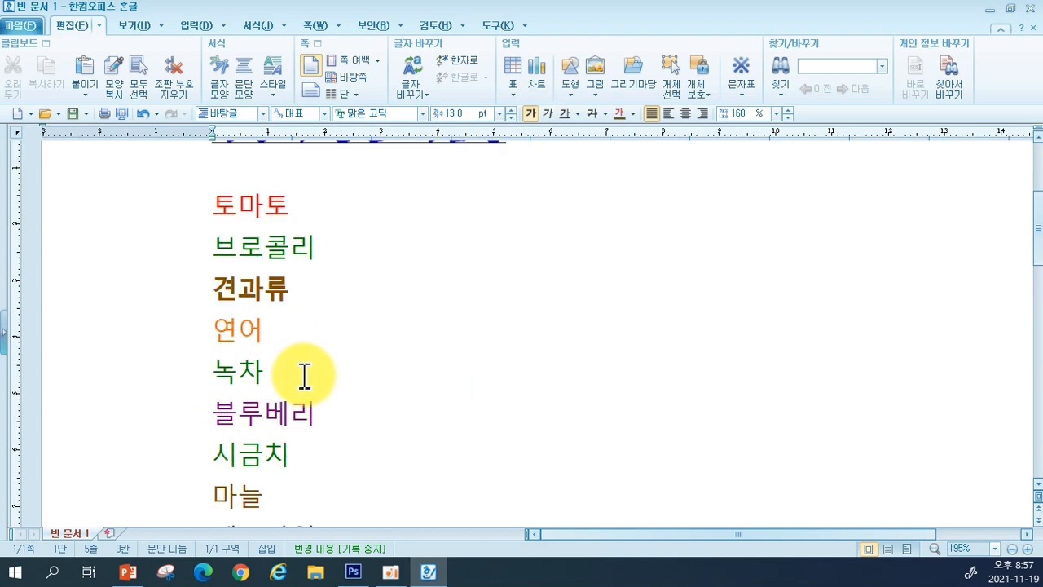
{"action": "left_click_drag", "start_coordinate": [215, 414], "coordinate": [313, 417]}
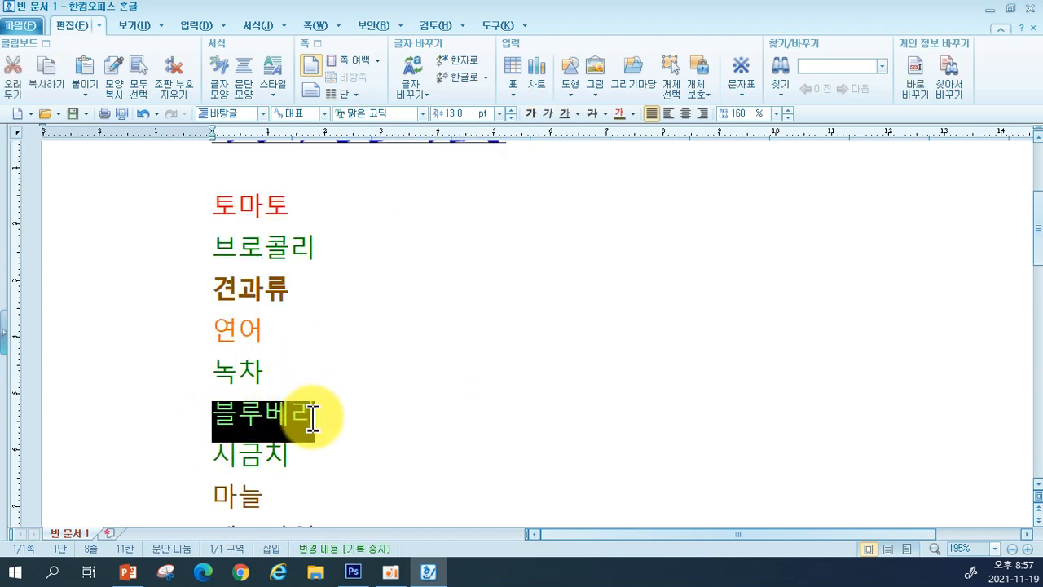
{"action": "left_click", "coordinate": [547, 114]}
{"action": "left_click", "coordinate": [542, 336]}
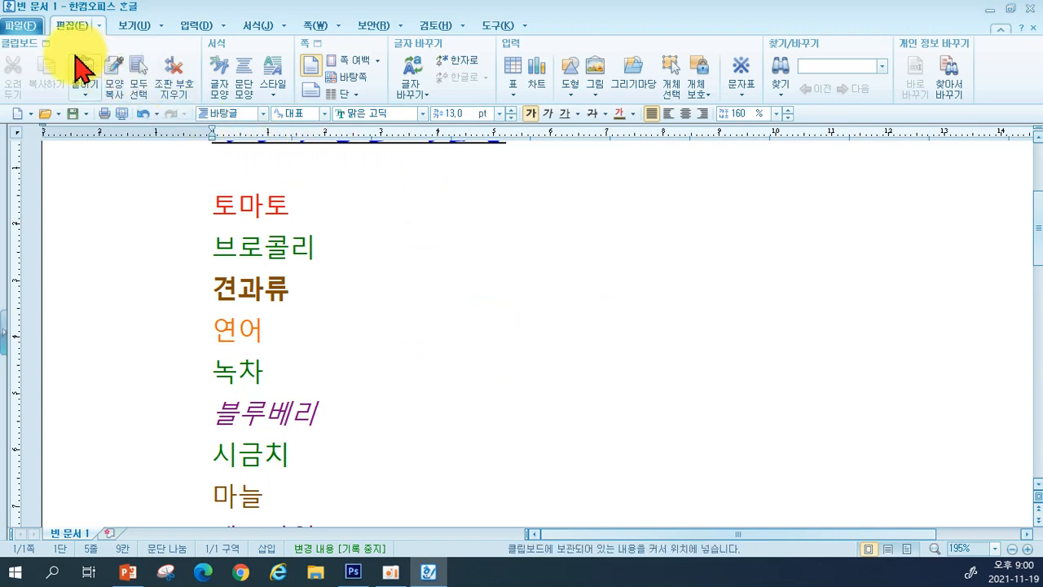
Save the document as 건강에 좋은 식품들 in the 한글연습 folder of USB드라이브 (E:) and close the word processor
{"action": "left_click", "coordinate": [26, 26]}
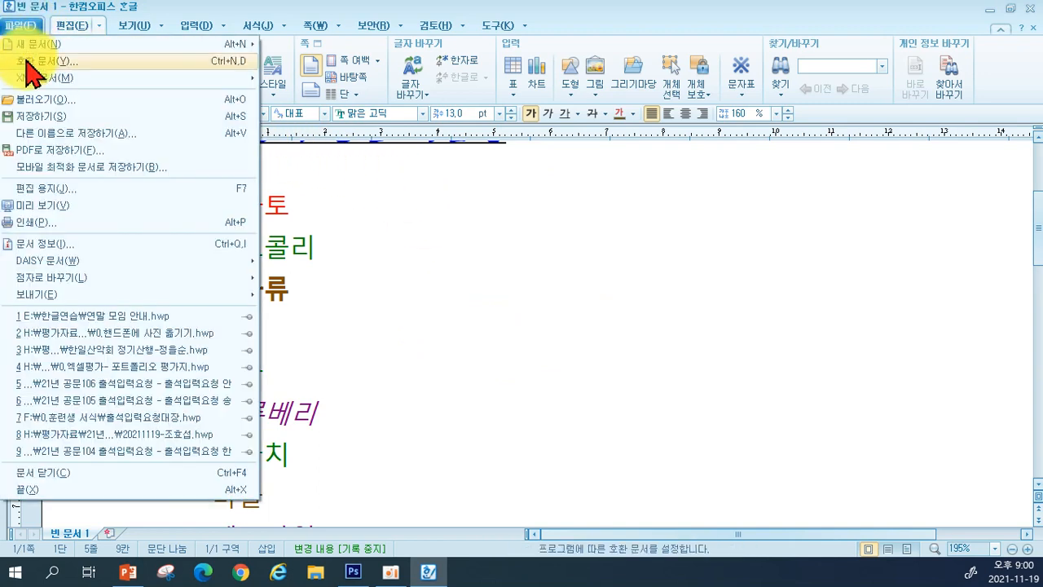
{"action": "left_click", "coordinate": [39, 116]}
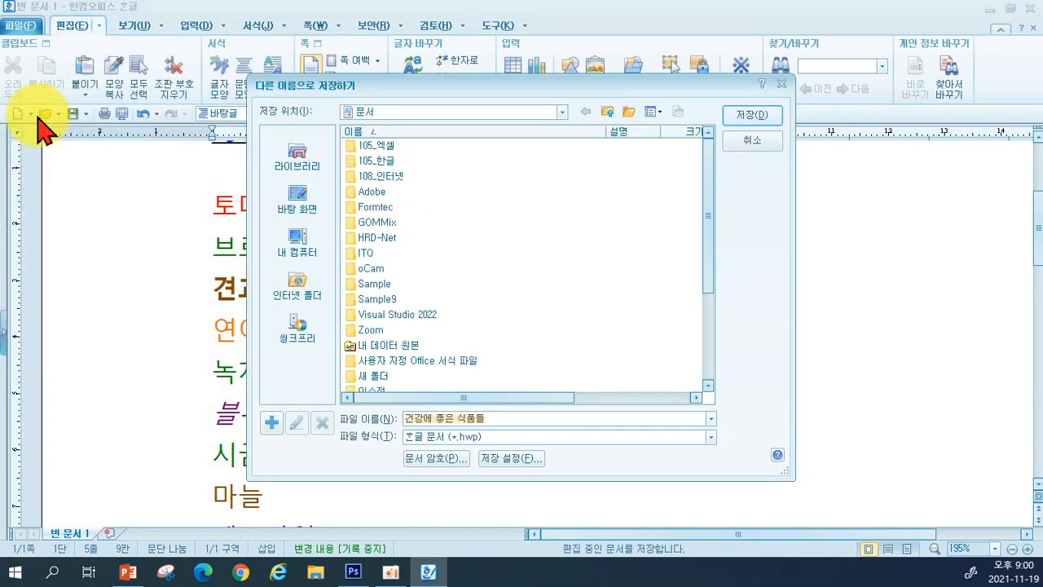
{"action": "left_click", "coordinate": [291, 244]}
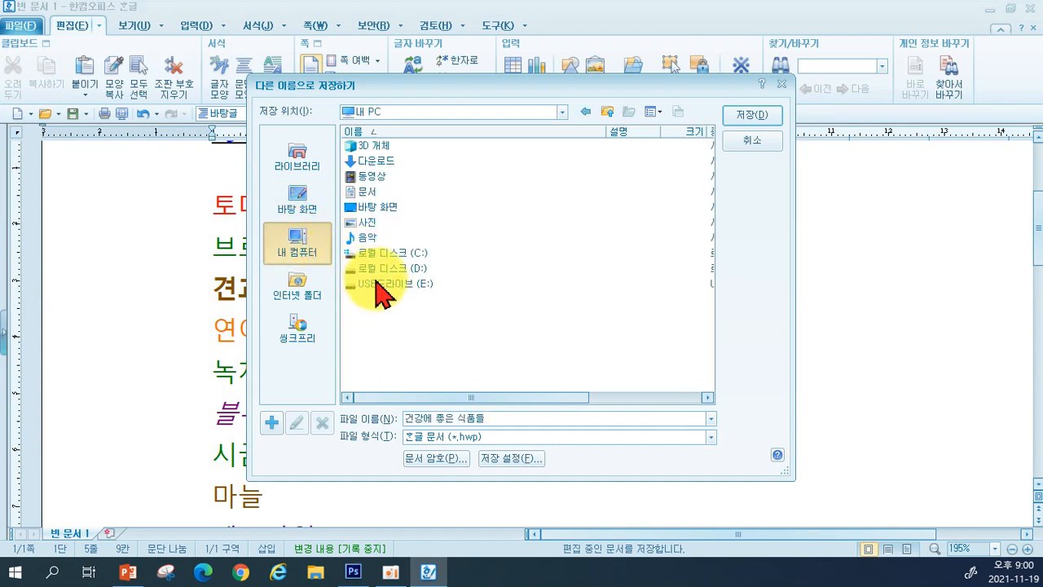
{"action": "double_click", "coordinate": [392, 283]}
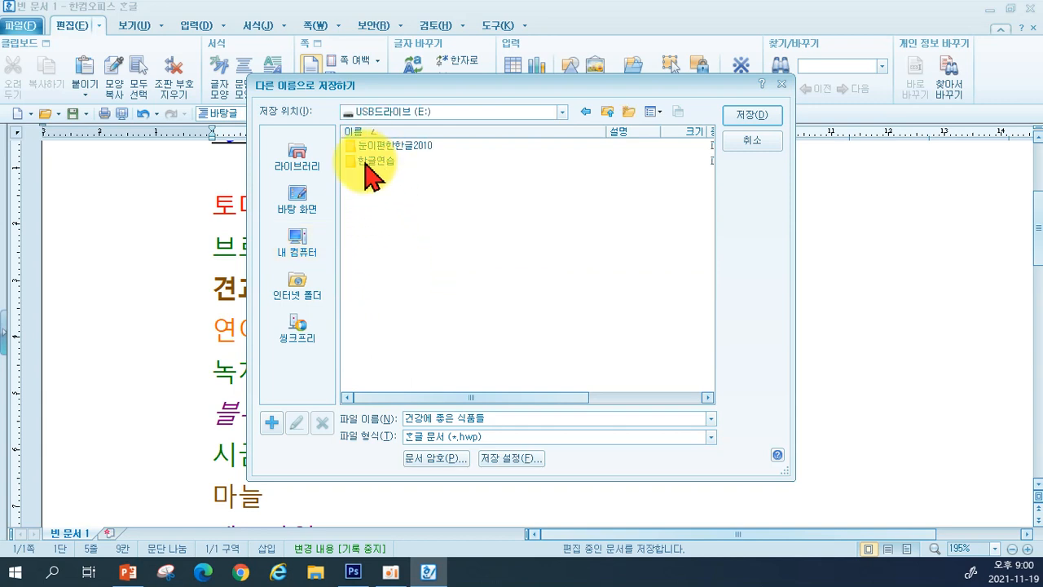
{"action": "double_click", "coordinate": [373, 161]}
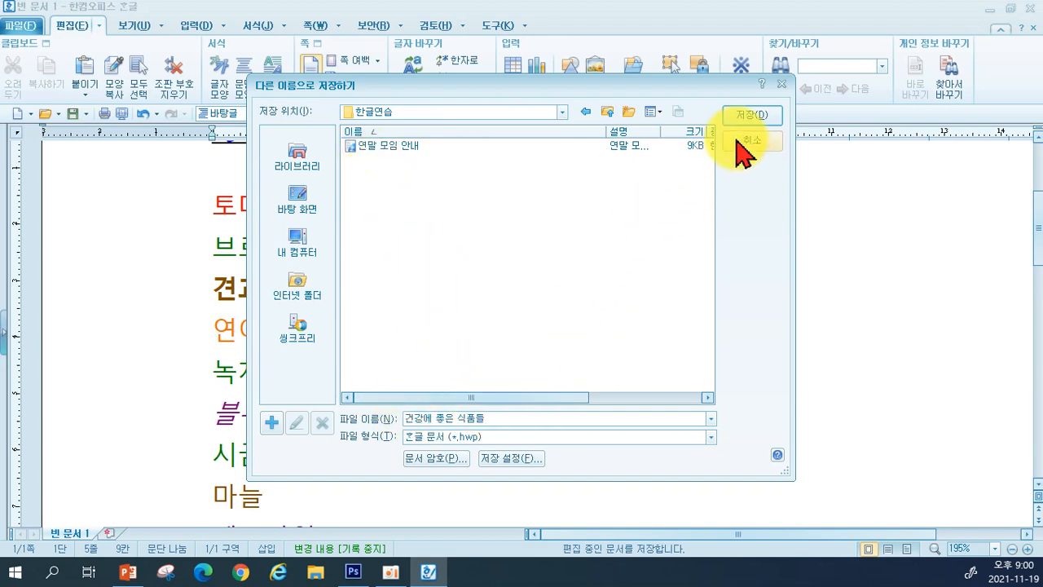
{"action": "left_click", "coordinate": [749, 115]}
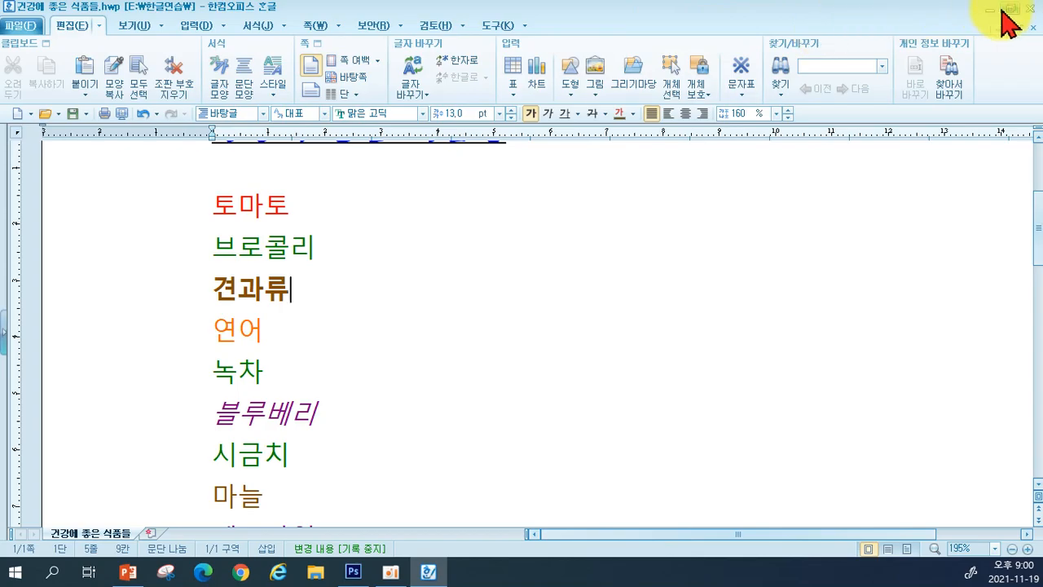
{"action": "left_click", "coordinate": [1028, 9]}
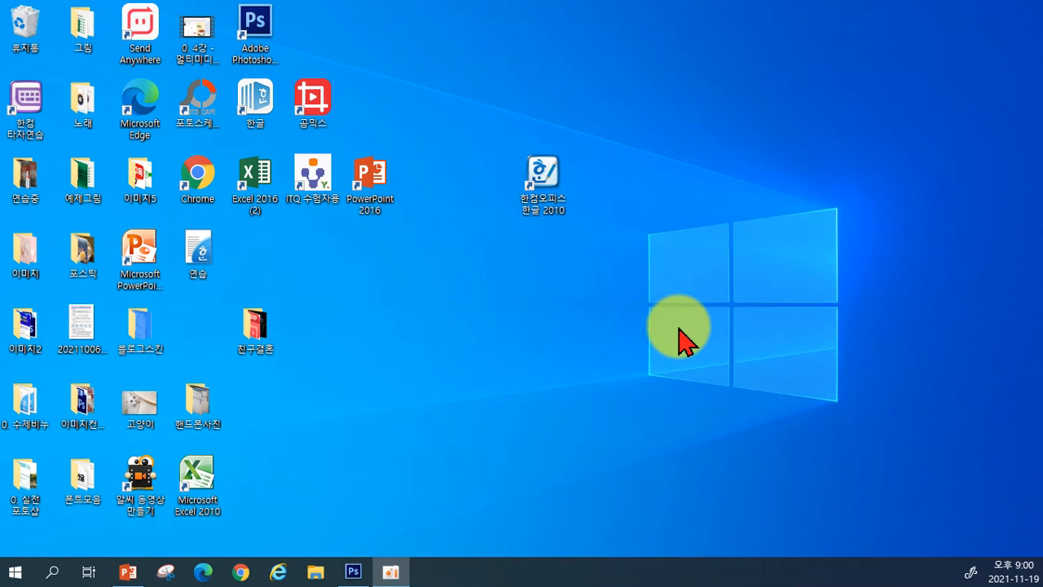
In File Explorer, open 건강에 좋은 식품들 from the 한글연습 folder on USB드라이브 (E:) and check the saved formatting
{"action": "left_click", "coordinate": [316, 572]}
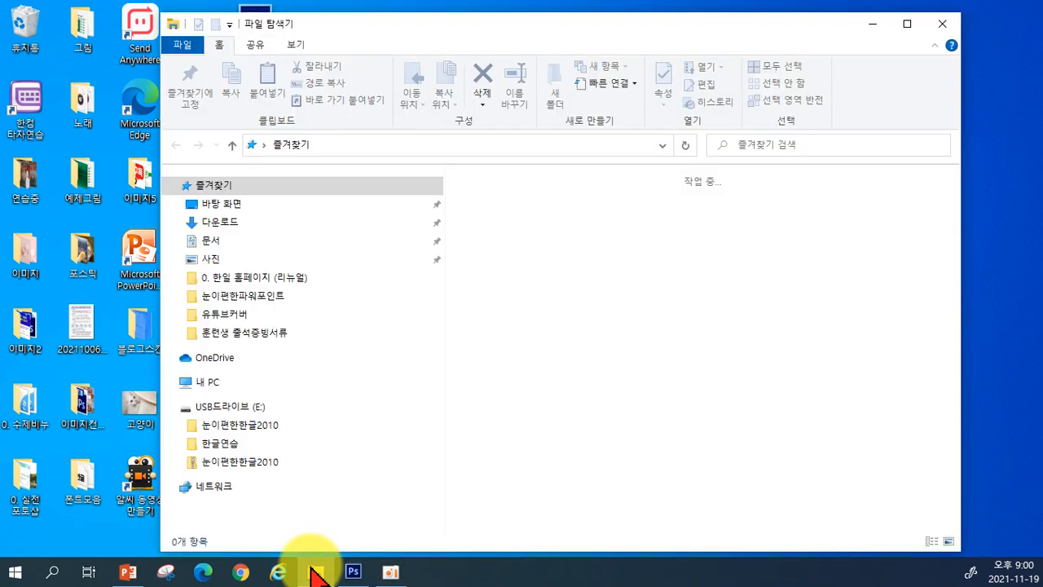
{"action": "left_click", "coordinate": [213, 383]}
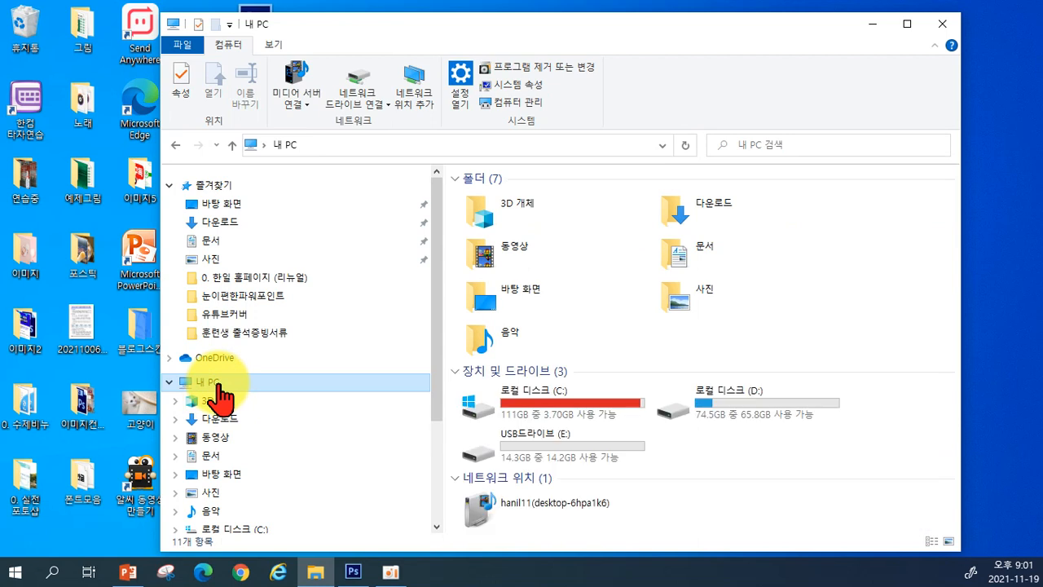
{"action": "double_click", "coordinate": [534, 459]}
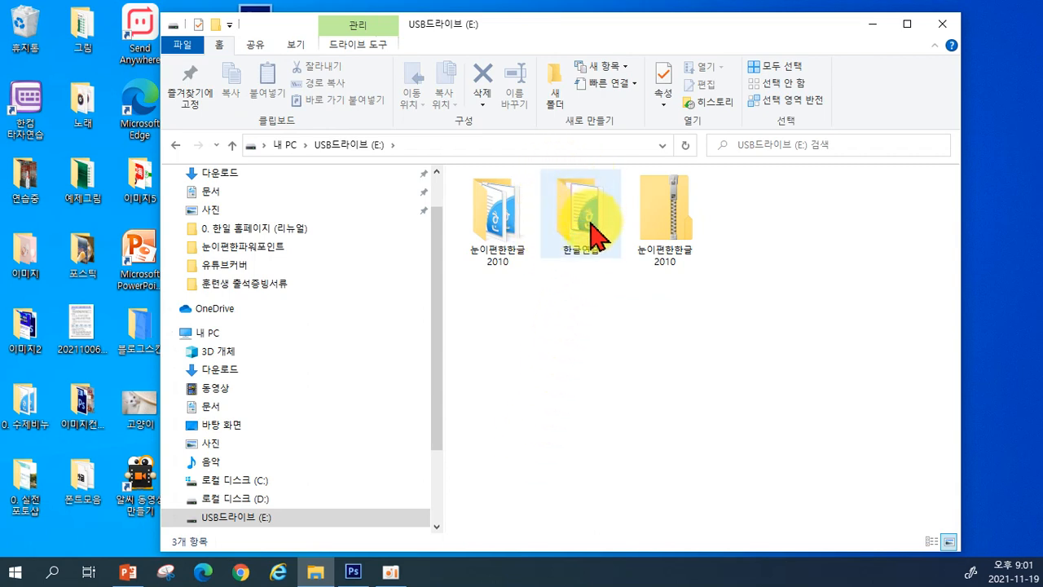
{"action": "double_click", "coordinate": [581, 238]}
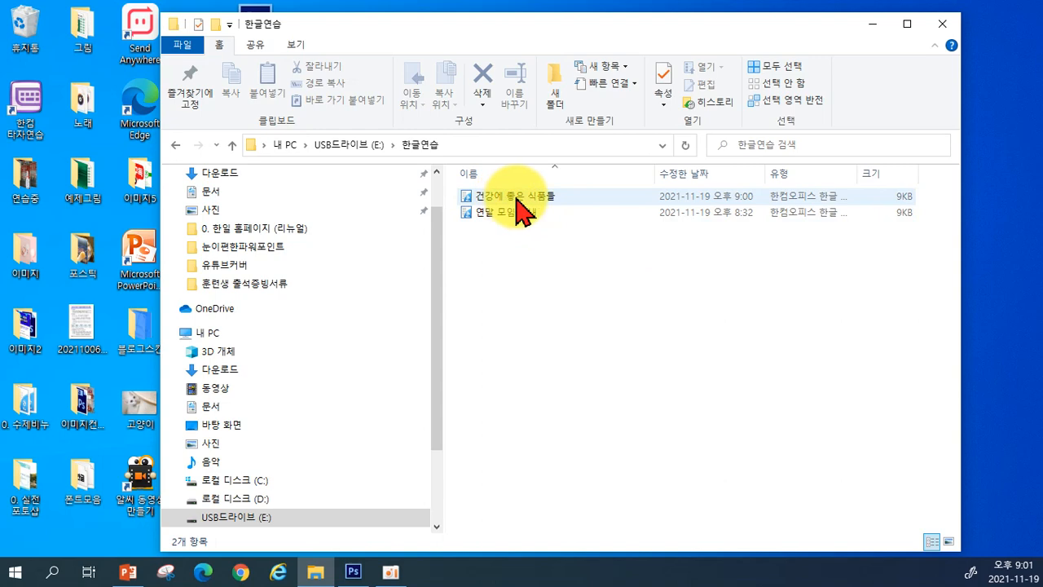
{"action": "double_click", "coordinate": [497, 200]}
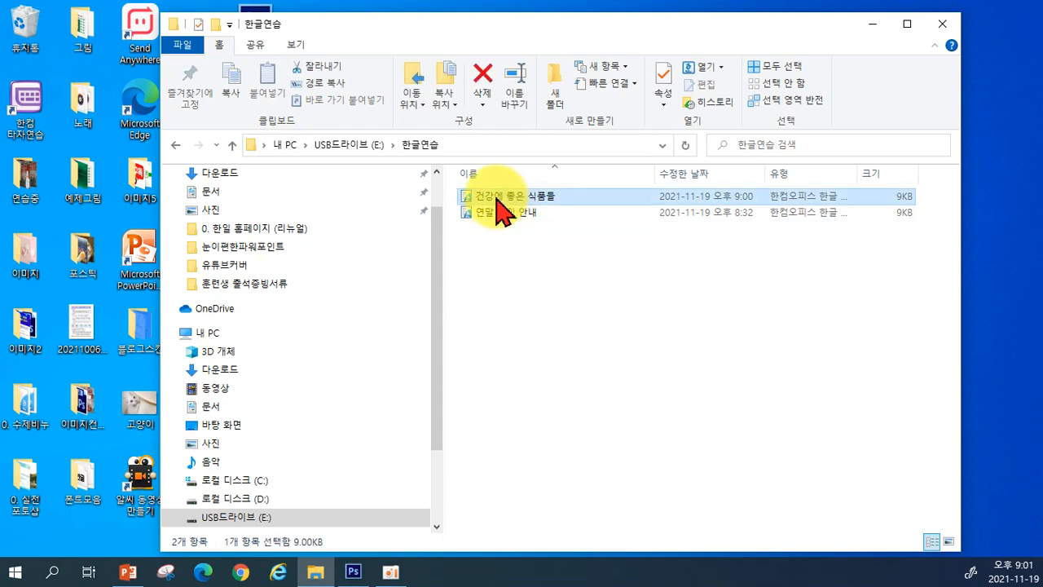
{"action": "scroll", "coordinate": [684, 358], "scroll_direction": "down", "scroll_amount": 3}
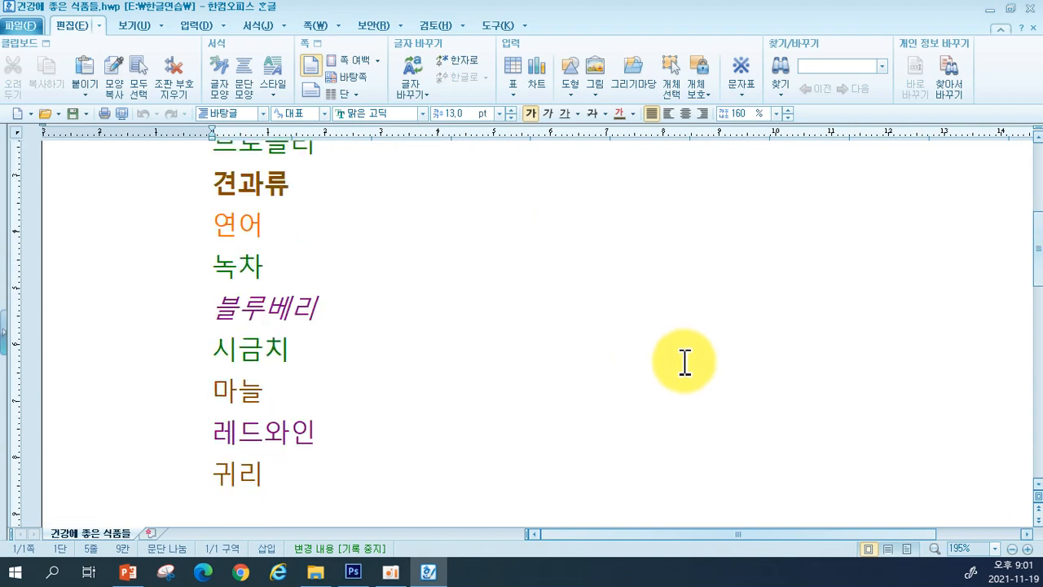
{"action": "scroll", "coordinate": [644, 366], "scroll_direction": "up", "scroll_amount": 1}
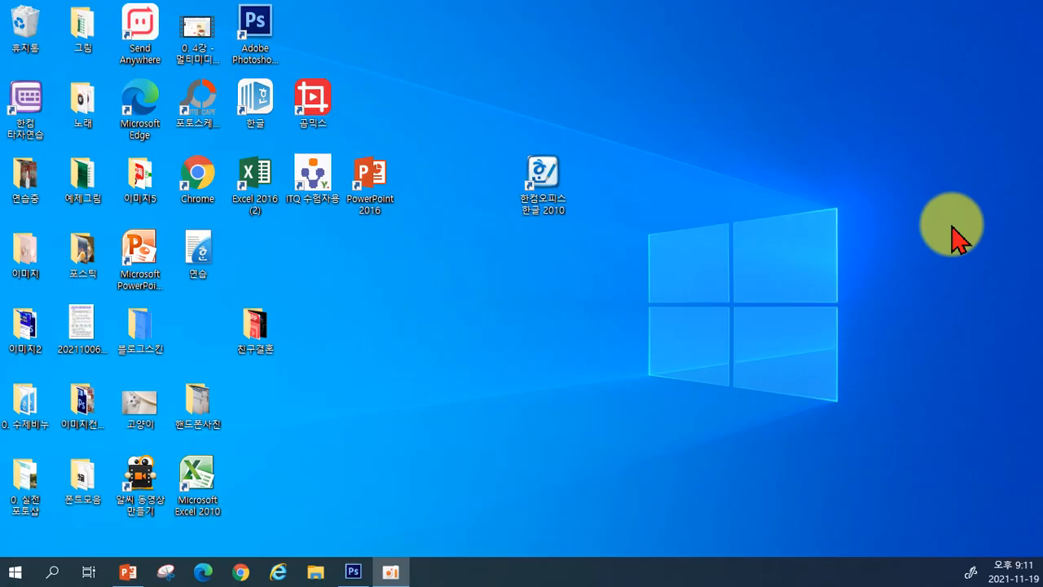
Start 한컴오피스 한글 2010 and open the file 02-연습2 from the 눈이편한한글2010 folder on USB드라이브 (E:)
{"action": "double_click", "coordinate": [543, 190]}
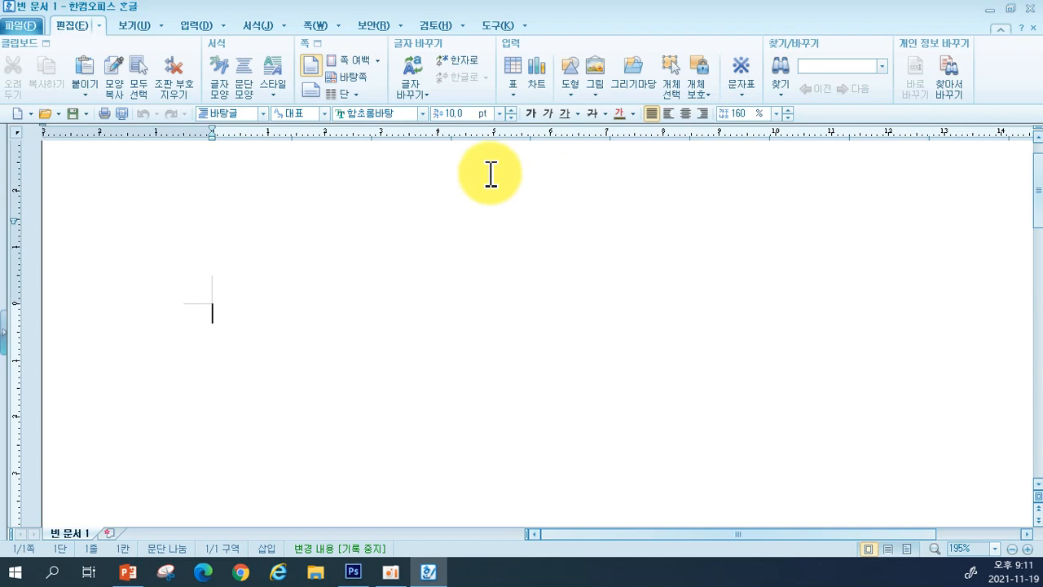
{"action": "left_click", "coordinate": [24, 28]}
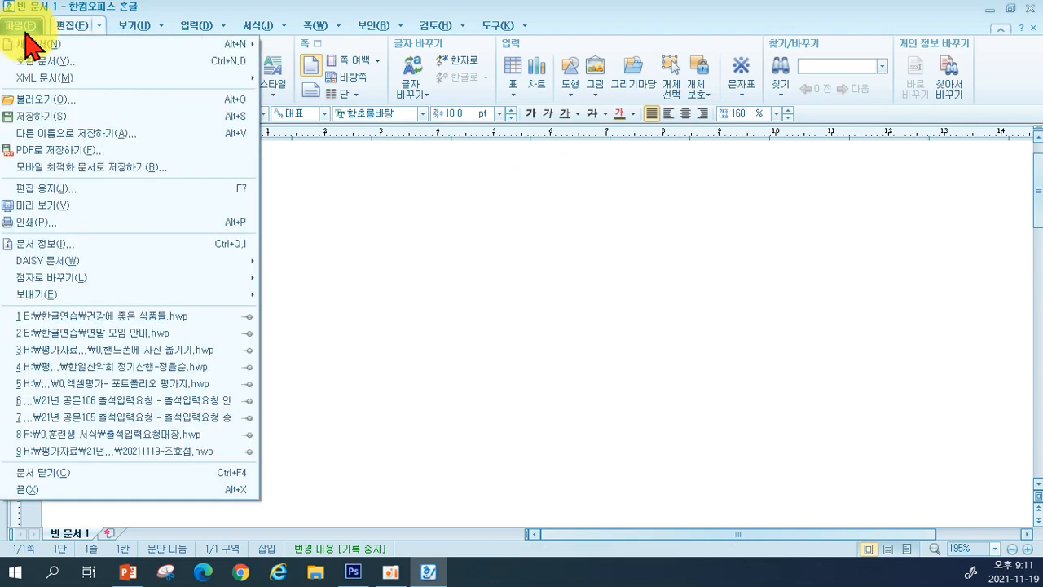
{"action": "left_click", "coordinate": [42, 106]}
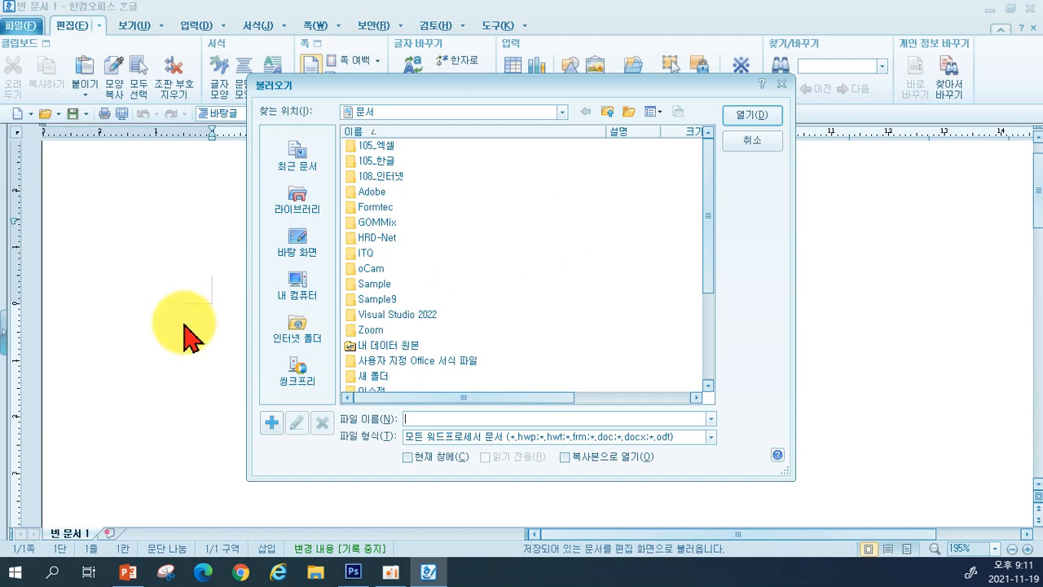
{"action": "left_click", "coordinate": [303, 304]}
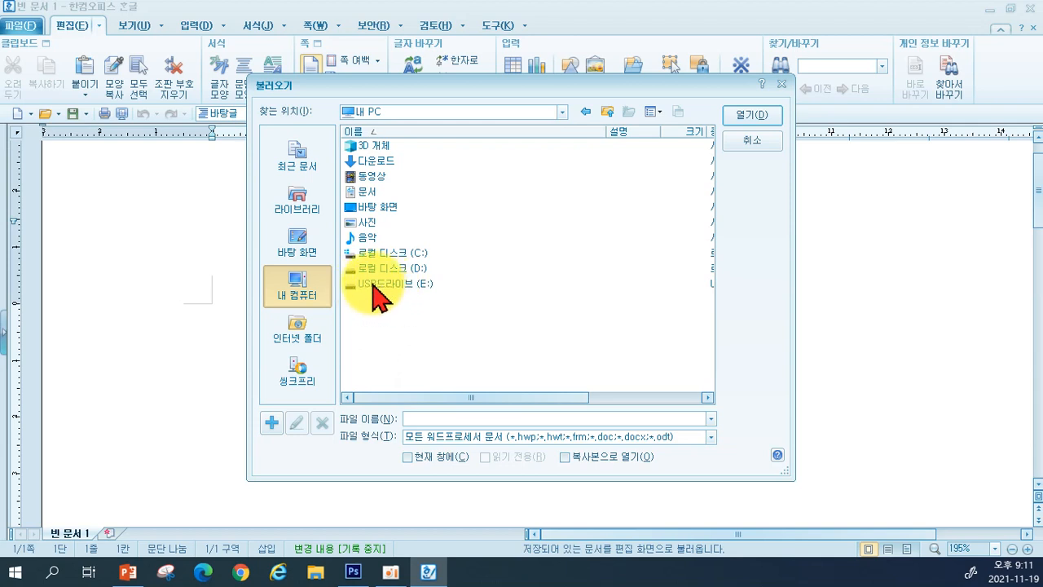
{"action": "double_click", "coordinate": [382, 284]}
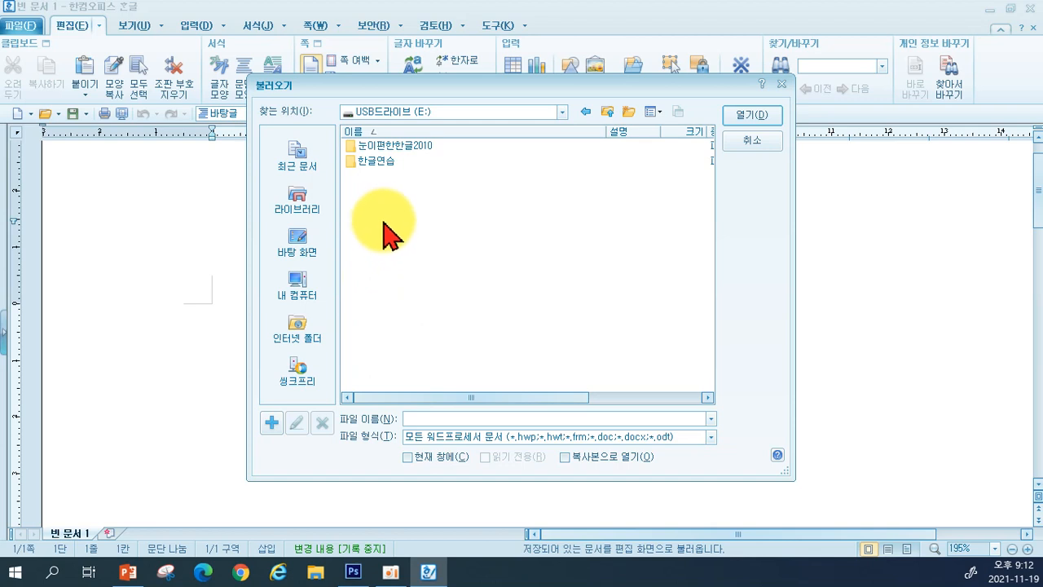
{"action": "double_click", "coordinate": [362, 150]}
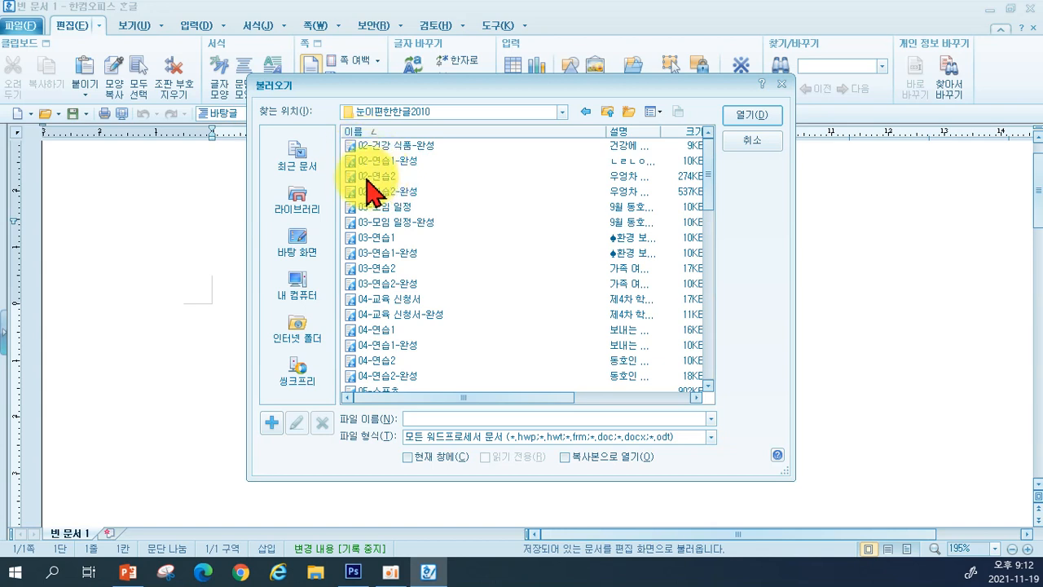
{"action": "double_click", "coordinate": [369, 176]}
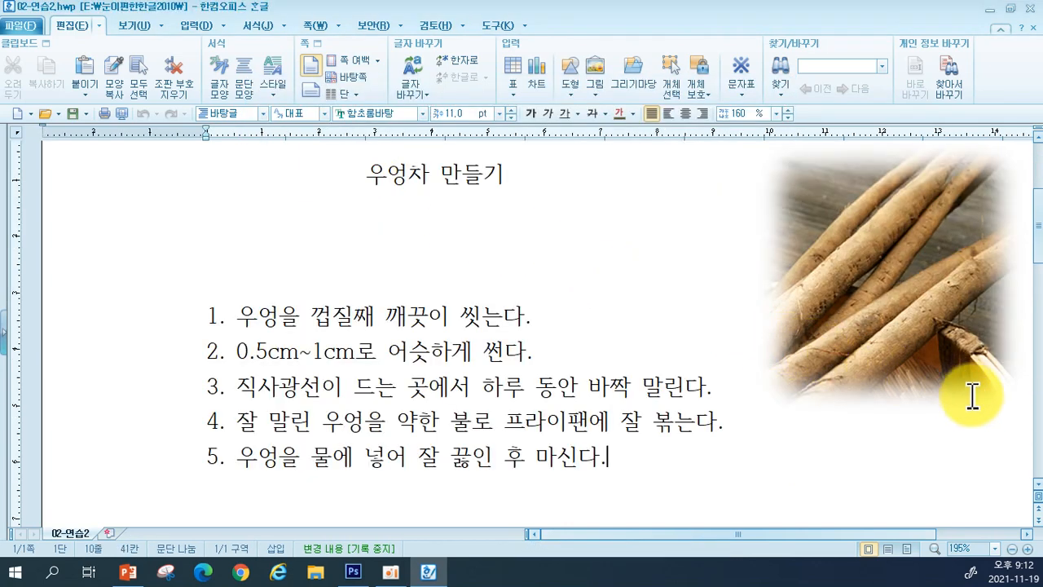
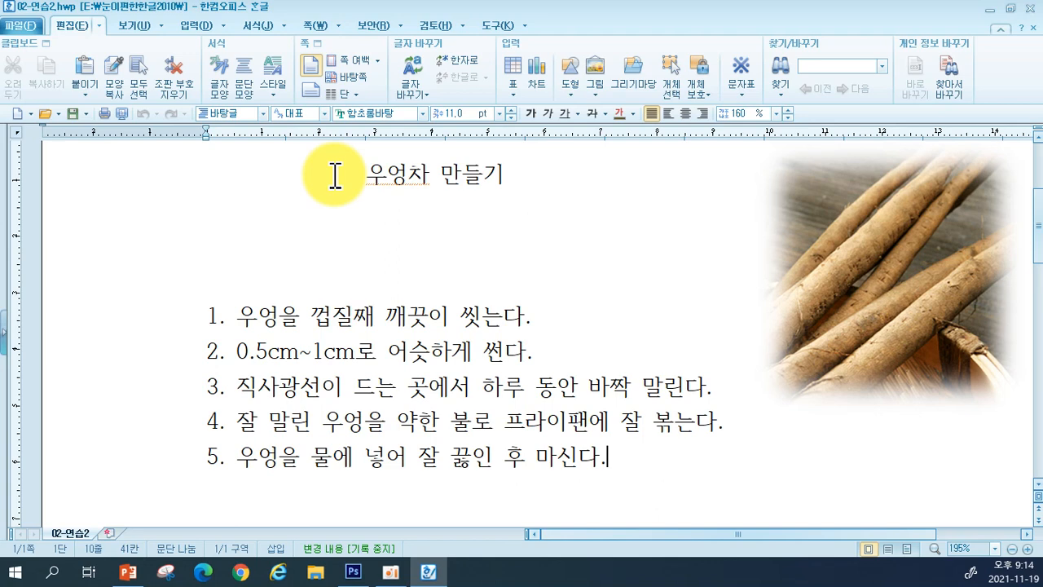
Set the text colour of the title 우엉차 만들기 to 탁한 황갈 (RGB 131,77,0)
{"action": "left_click_drag", "start_coordinate": [335, 175], "coordinate": [514, 176]}
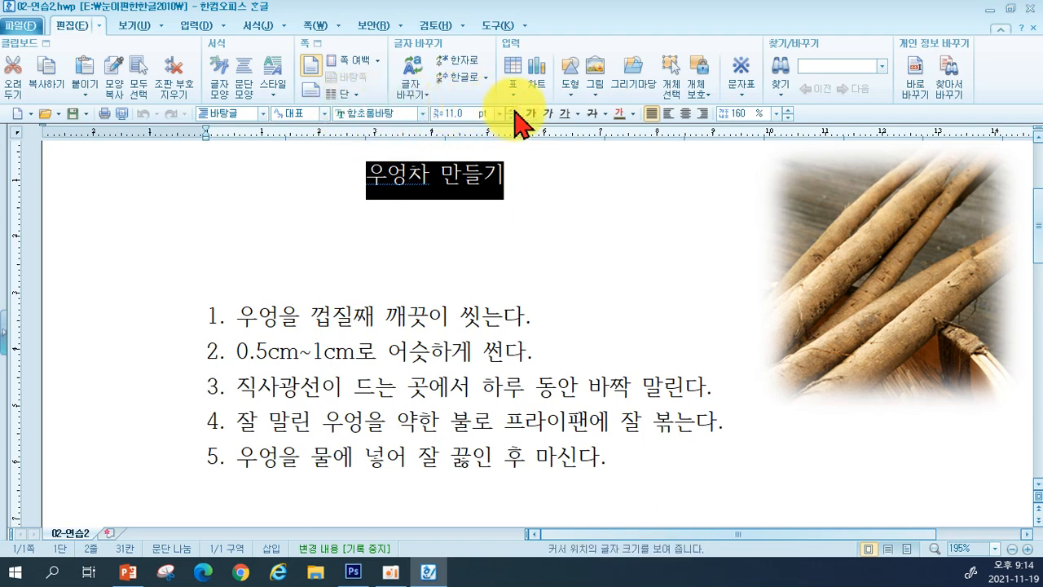
{"action": "left_click", "coordinate": [633, 114]}
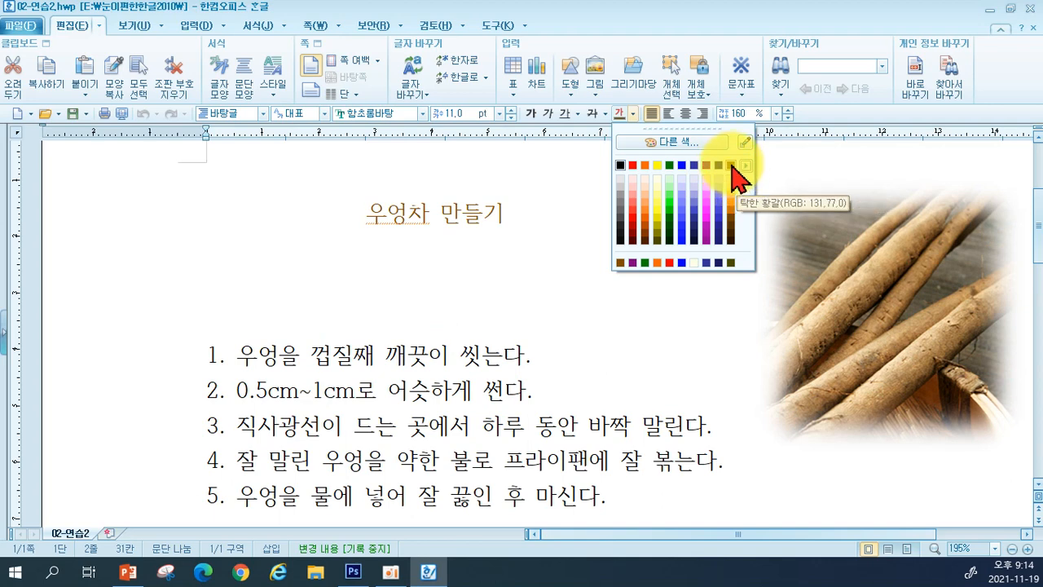
{"action": "left_click", "coordinate": [730, 168]}
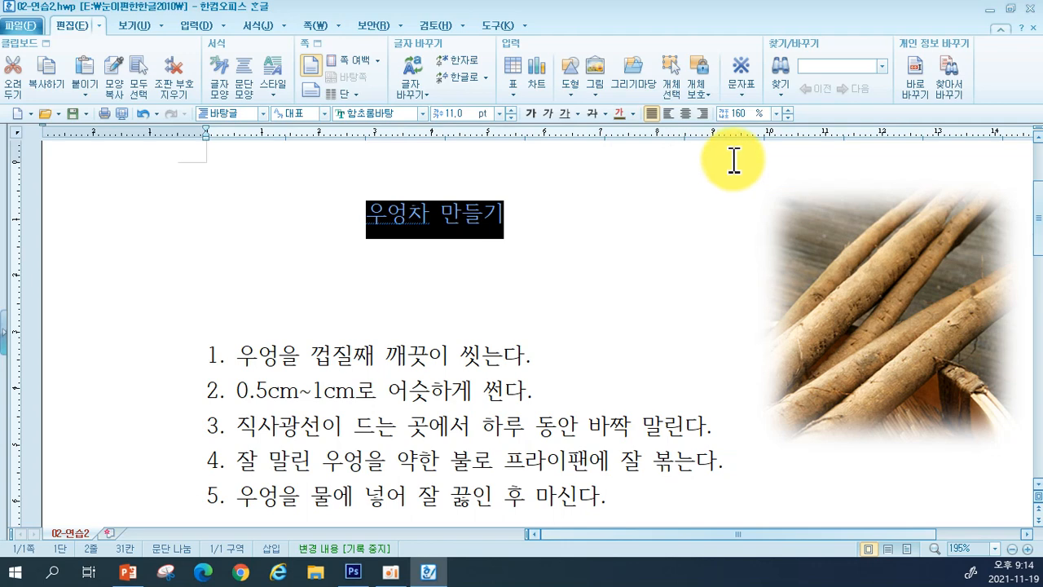
Set the title 우엉차 만들기 to the font 한컴 솔잎 B at 24 pt and clear the selection
{"action": "left_click", "coordinate": [363, 112]}
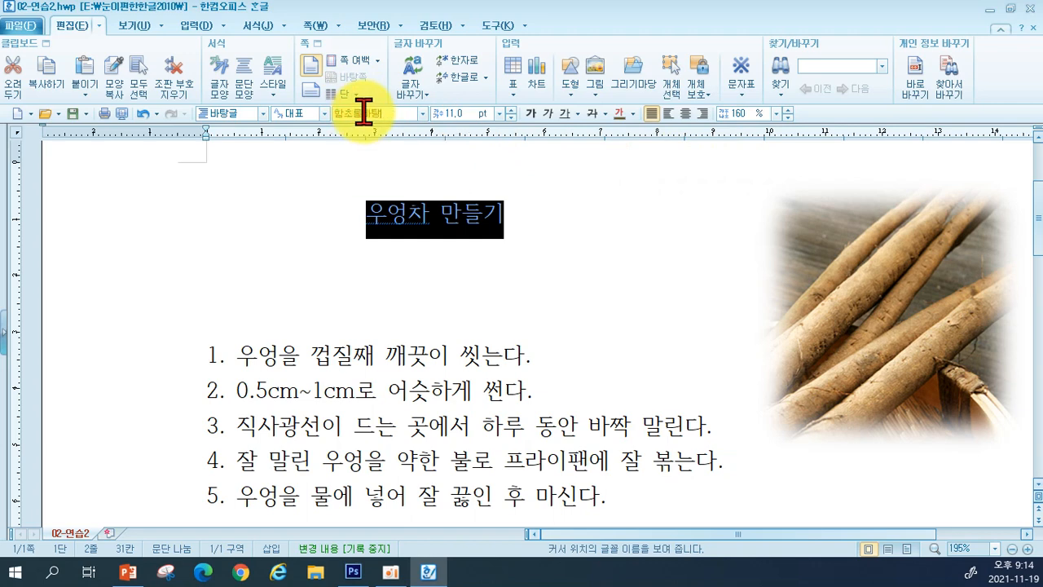
{"action": "type", "text": "한"}
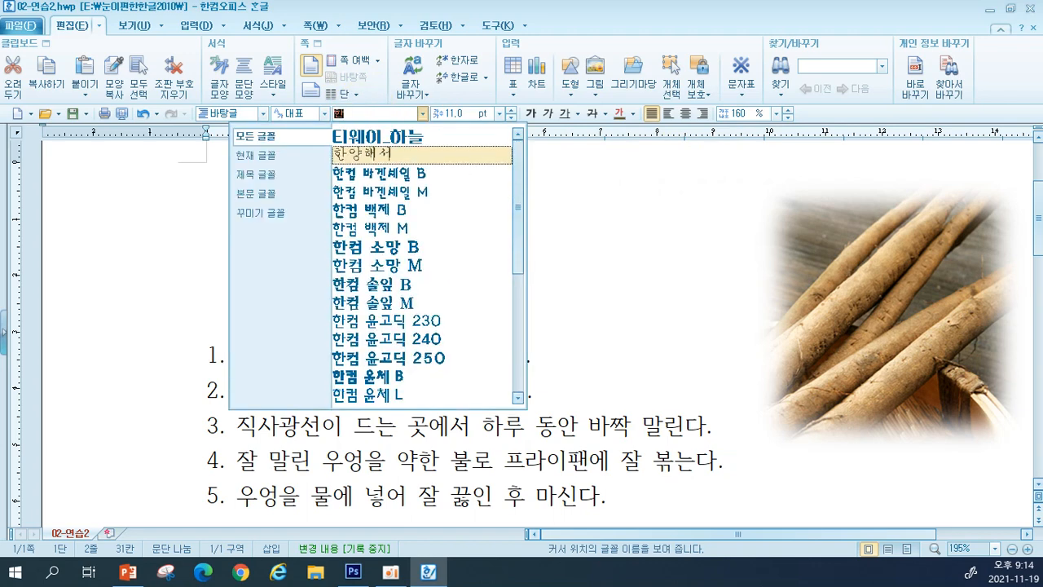
{"action": "left_click", "coordinate": [387, 289]}
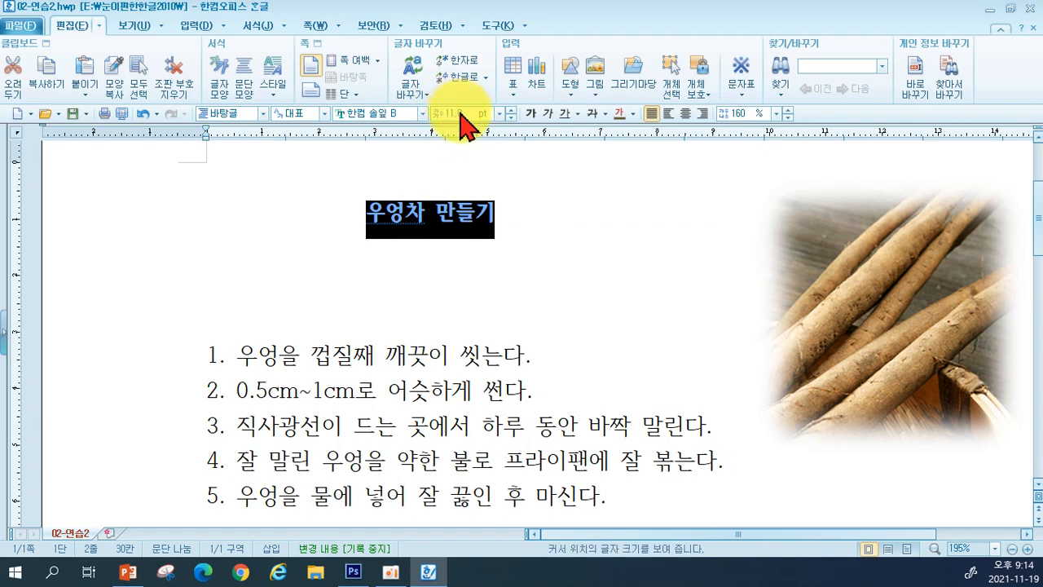
{"action": "left_click", "coordinate": [498, 115]}
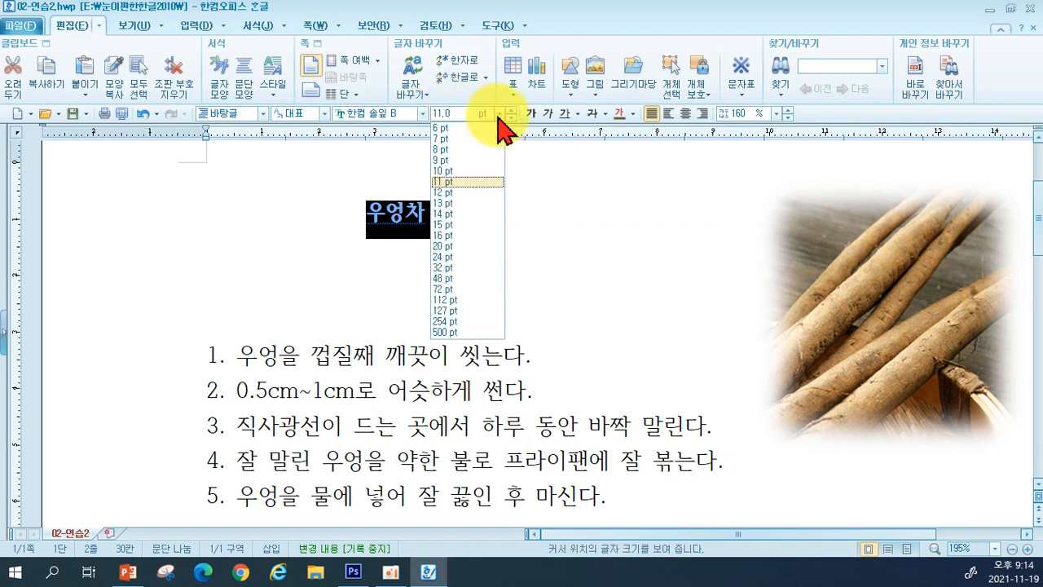
{"action": "left_click", "coordinate": [470, 257]}
{"action": "left_click", "coordinate": [661, 327]}
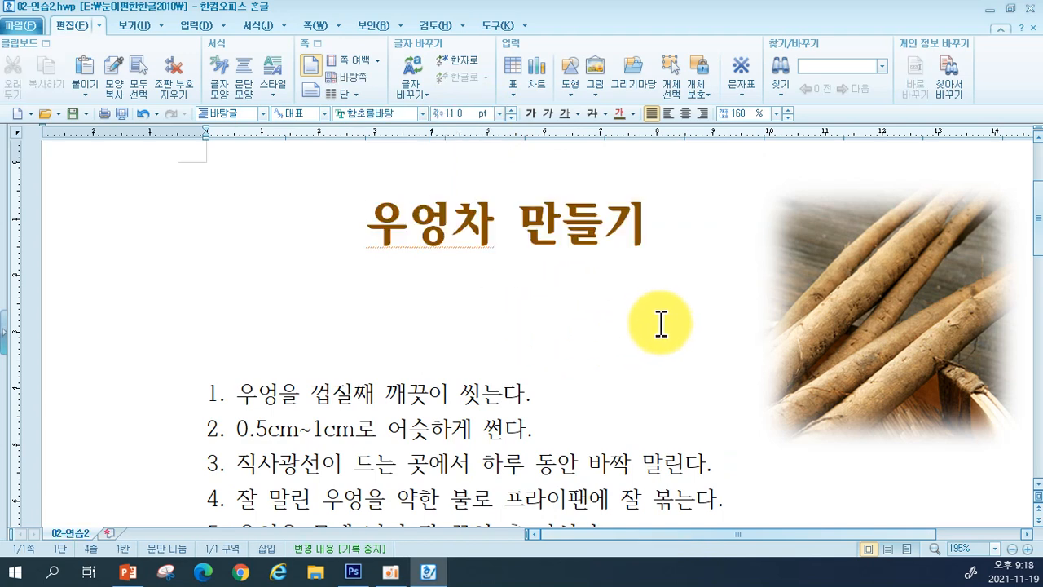
Set the text colour of all five numbered instructions below the title to 남색 (RGB 51,51,153)
{"action": "scroll", "coordinate": [429, 387], "scroll_direction": "down", "scroll_amount": 1}
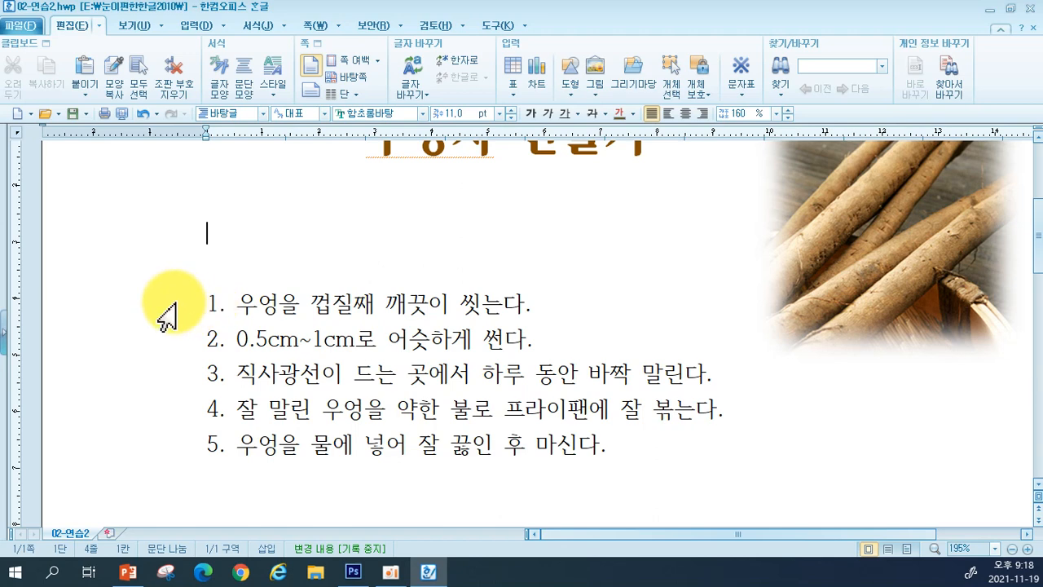
{"action": "left_click_drag", "start_coordinate": [160, 306], "coordinate": [137, 465]}
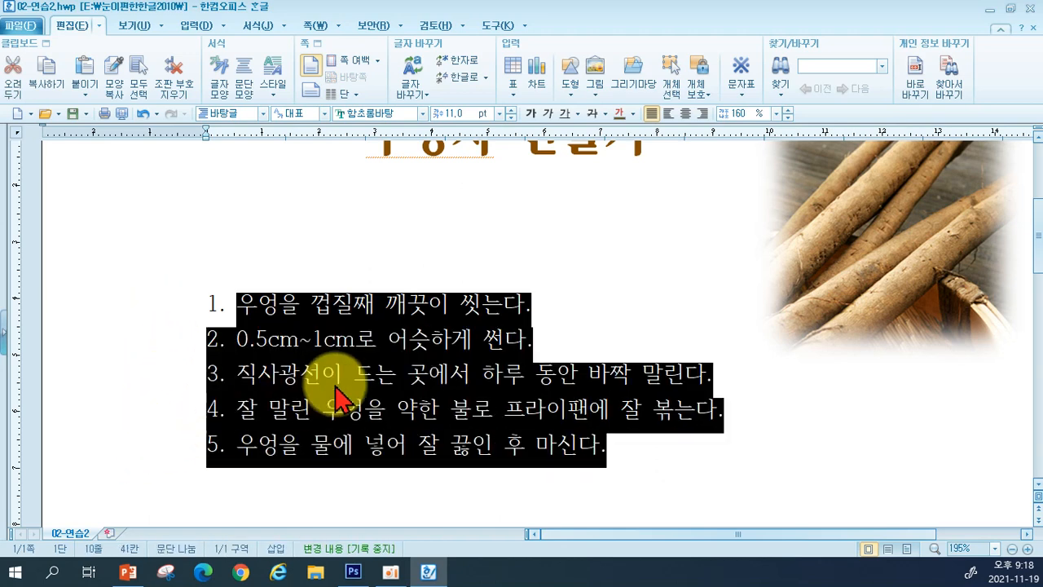
{"action": "left_click", "coordinate": [353, 374]}
{"action": "left_click_drag", "start_coordinate": [167, 319], "coordinate": [166, 465]}
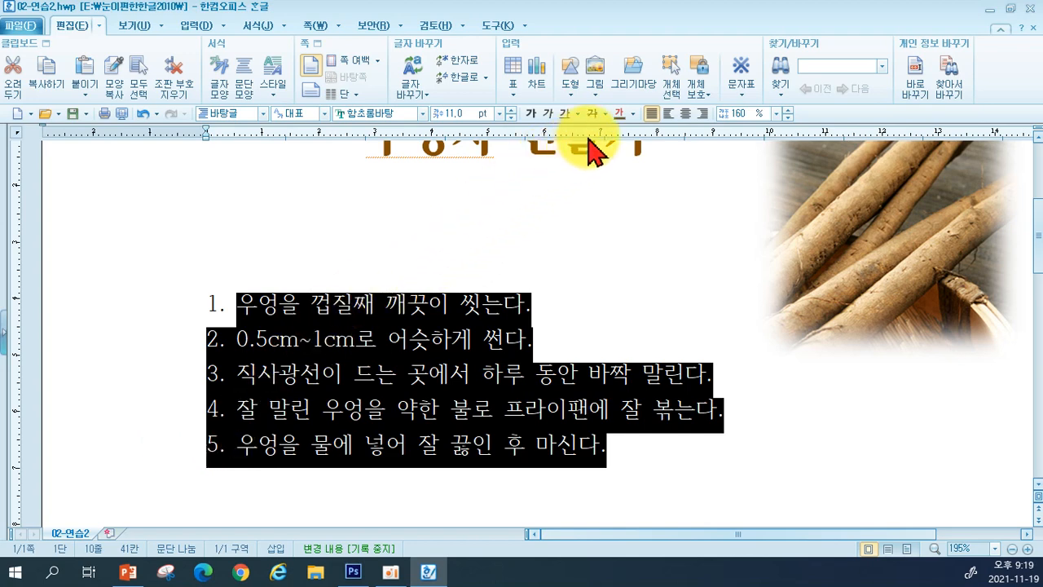
{"action": "left_click", "coordinate": [634, 114]}
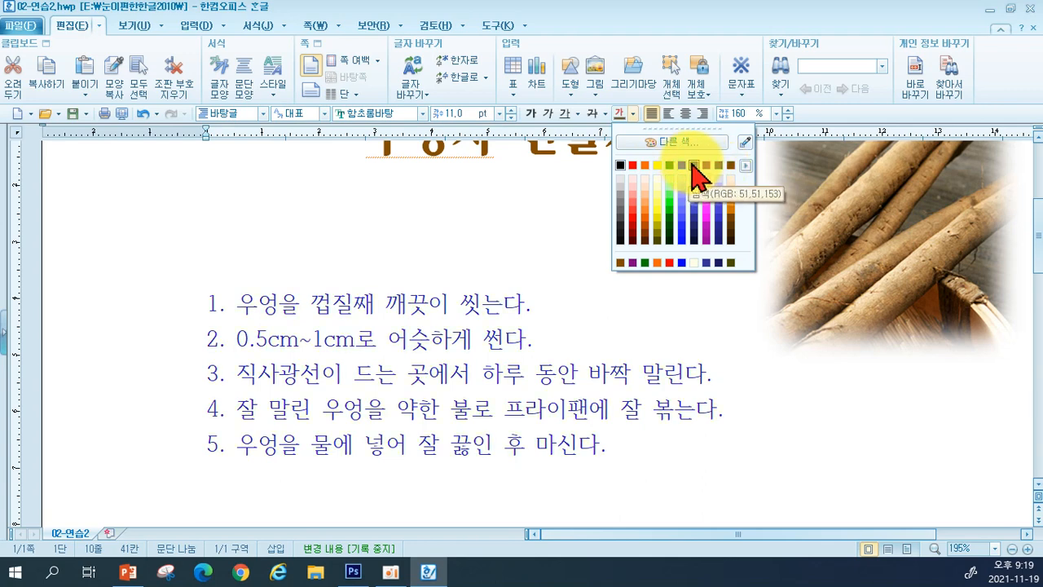
{"action": "left_click", "coordinate": [693, 168]}
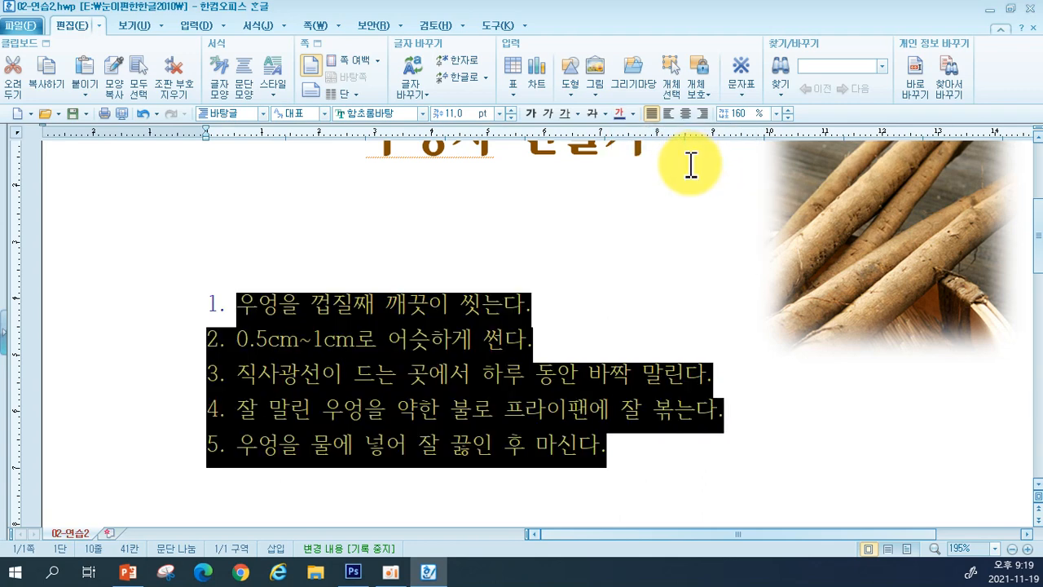
Set the five numbered instructions to the font 한컴 윤체 L at 18 pt and clear the selection
{"action": "left_click", "coordinate": [361, 119]}
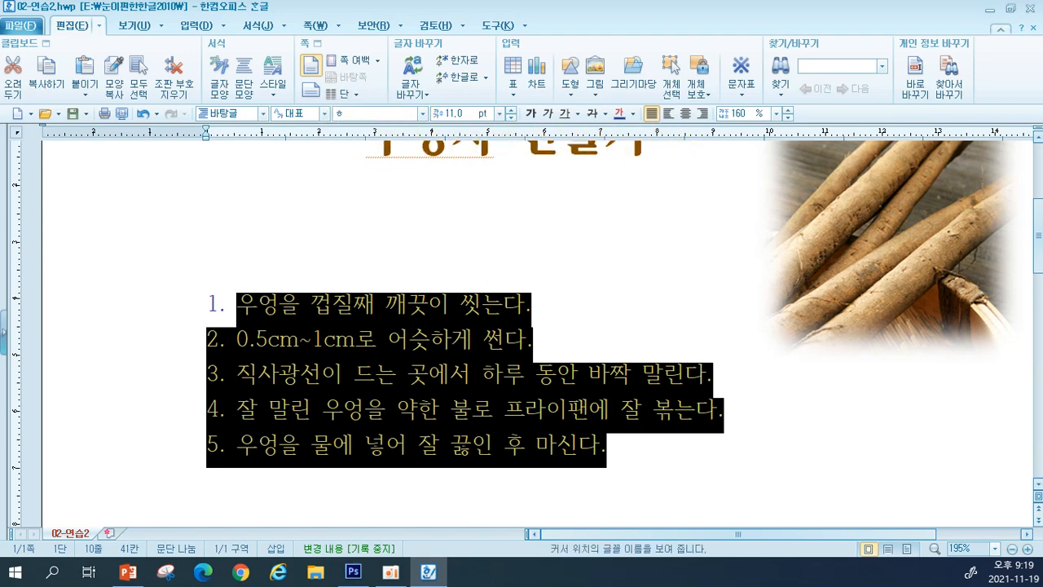
{"action": "type", "text": "한"}
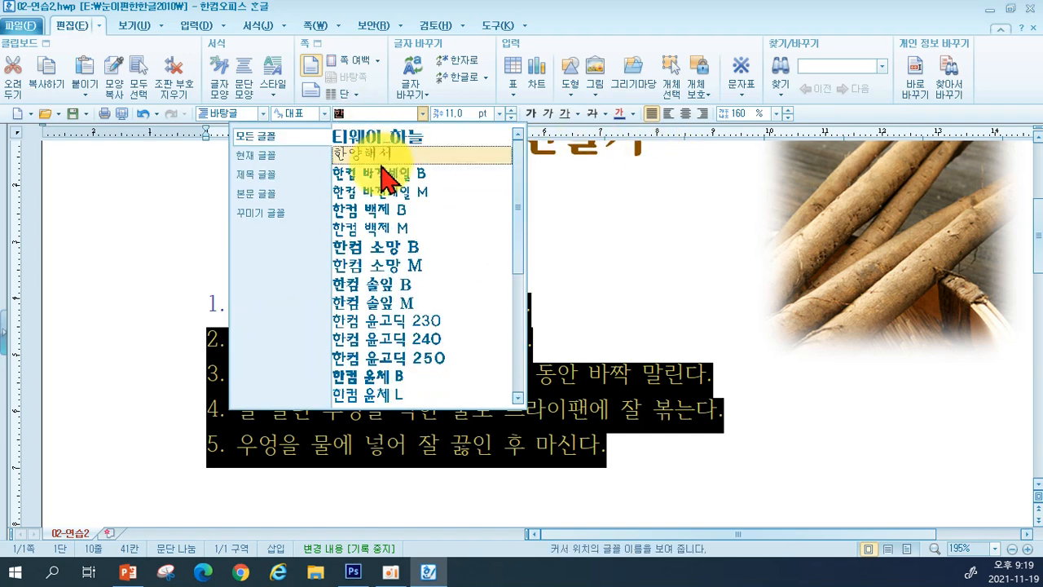
{"action": "left_click", "coordinate": [385, 395]}
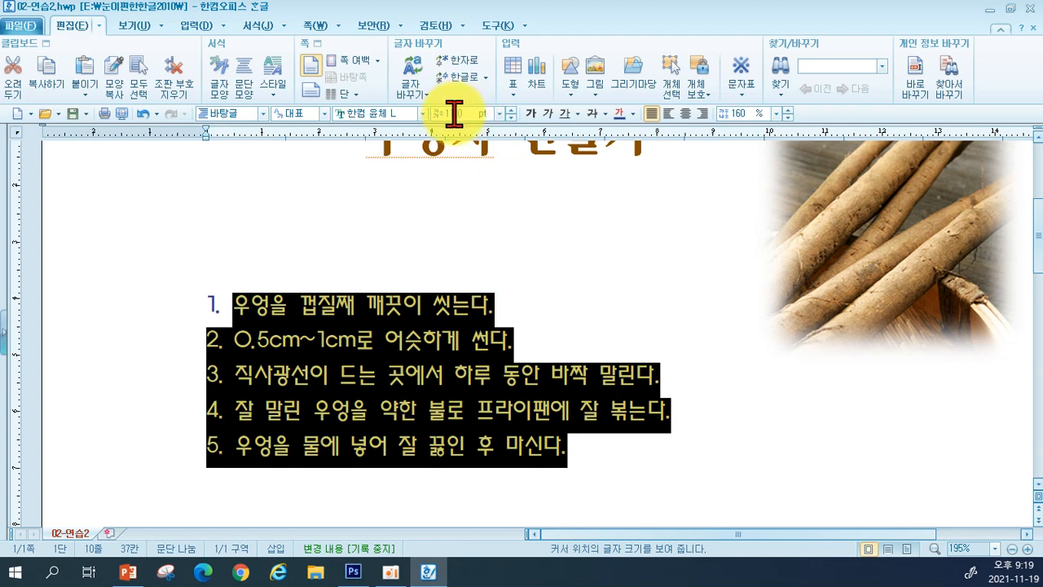
{"action": "left_click", "coordinate": [497, 114]}
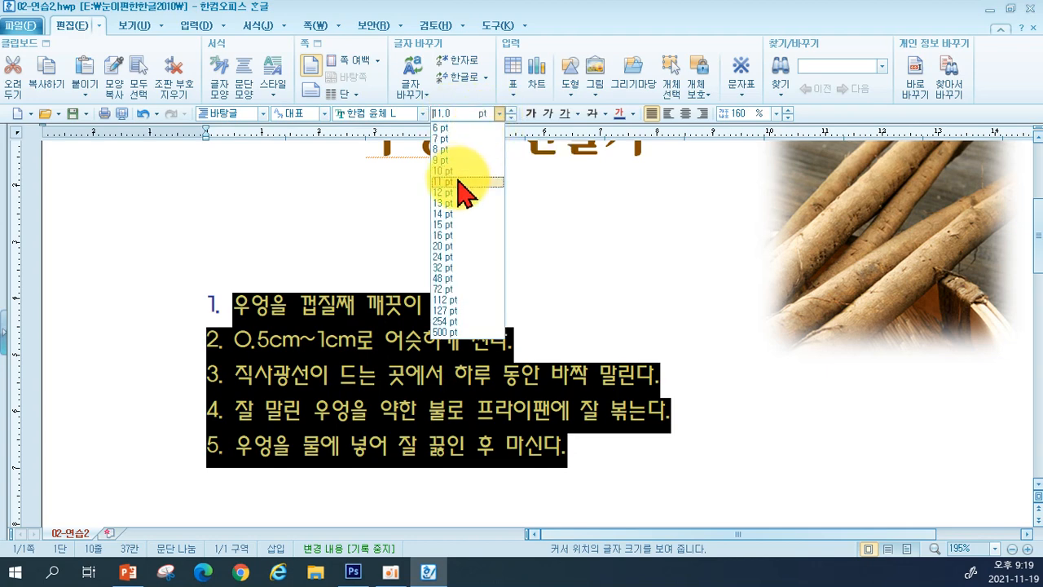
{"action": "left_click", "coordinate": [450, 114]}
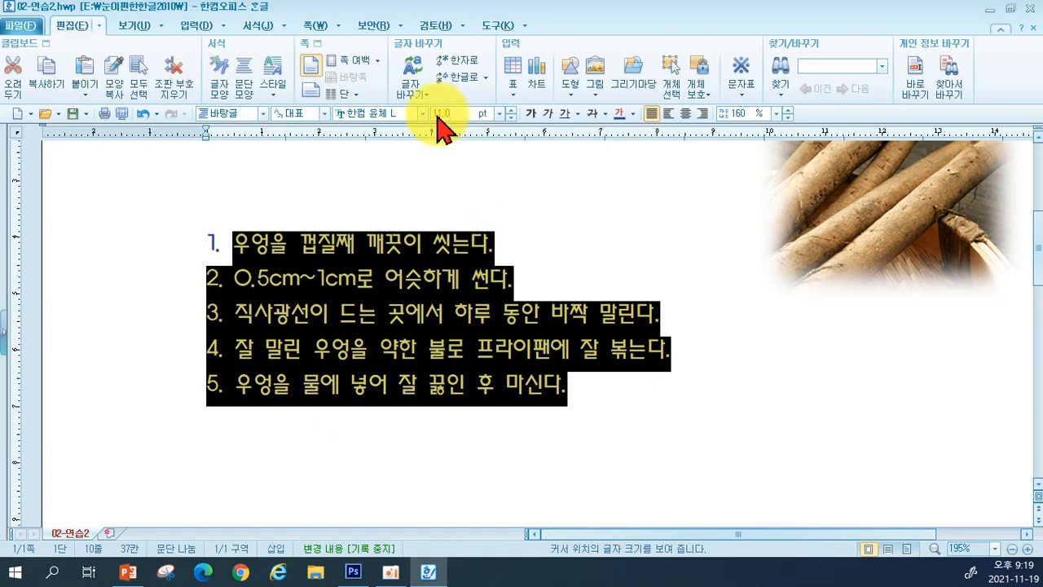
{"action": "type", "text": "18"}
{"action": "key", "text": "Return"}
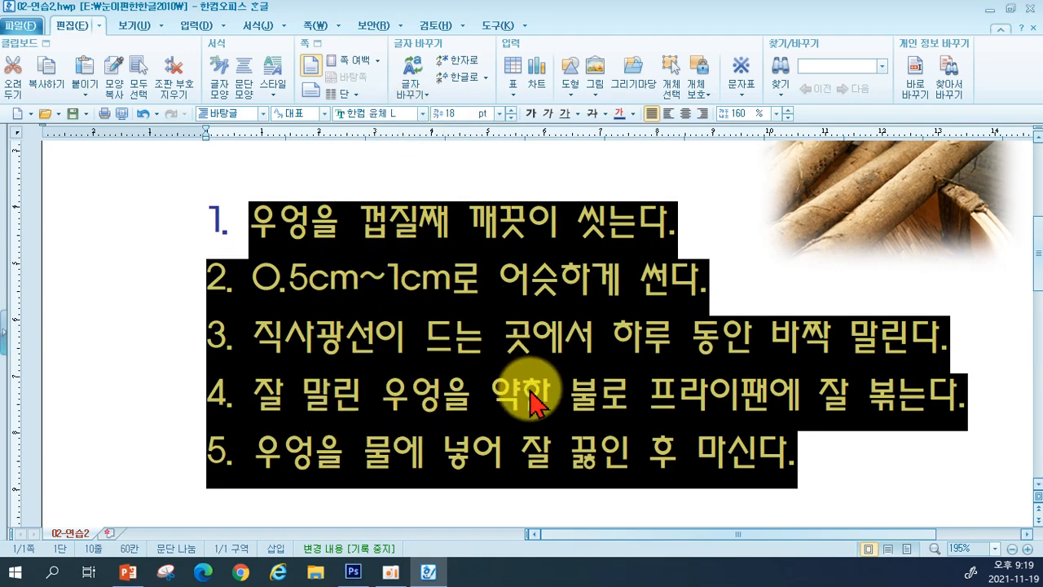
{"action": "left_click", "coordinate": [723, 245]}
{"action": "scroll", "coordinate": [722, 244], "scroll_direction": "up", "scroll_amount": 1}
{"action": "scroll", "coordinate": [717, 240], "scroll_direction": "down", "scroll_amount": 1}
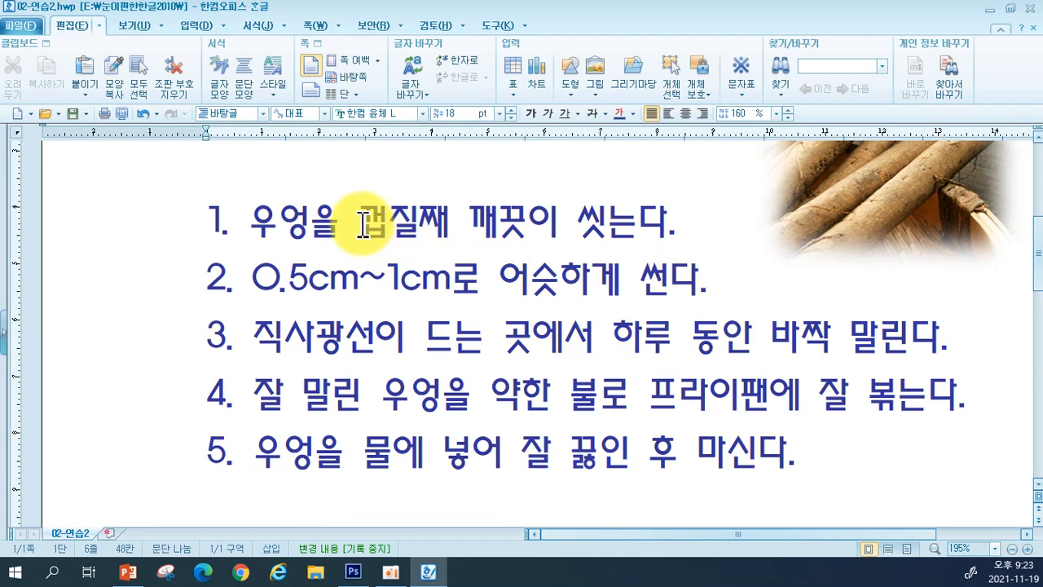
Underline 껍질째 깨끗이 in the first instruction and 약한 불 in the fourth instruction
{"action": "left_click", "coordinate": [362, 223]}
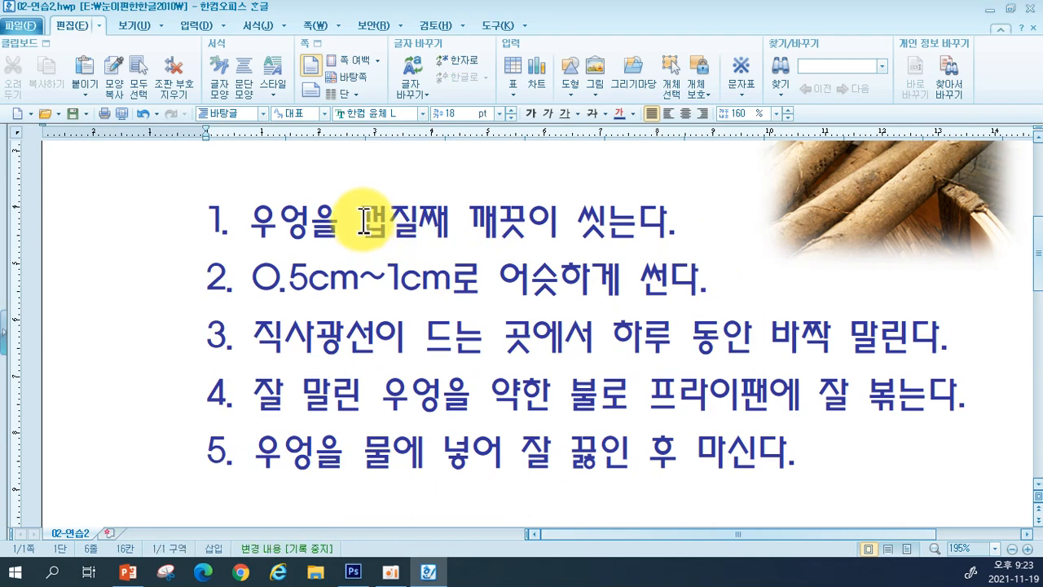
{"action": "left_click_drag", "start_coordinate": [363, 223], "coordinate": [552, 222]}
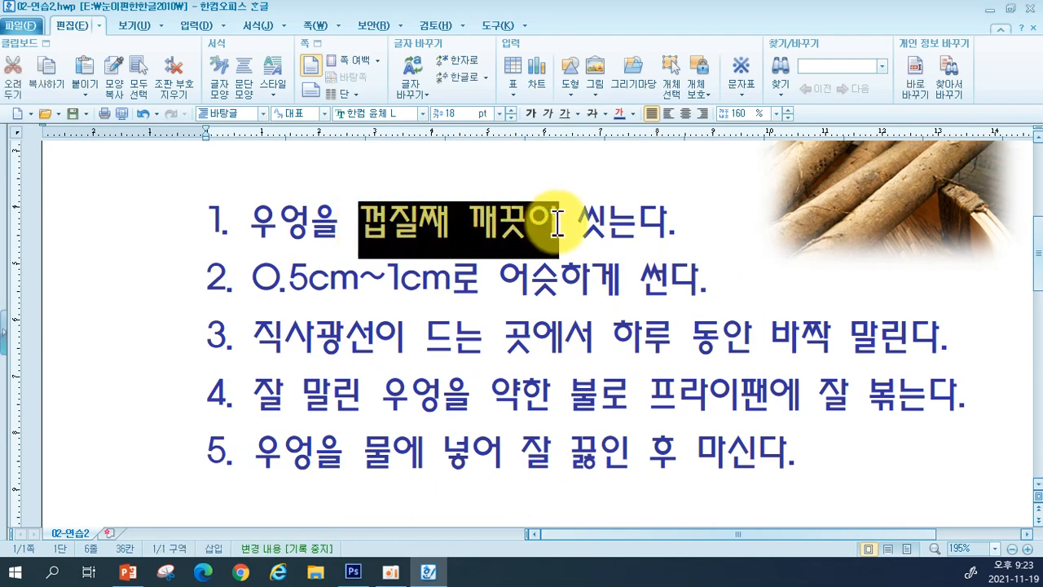
{"action": "left_click", "coordinate": [564, 115]}
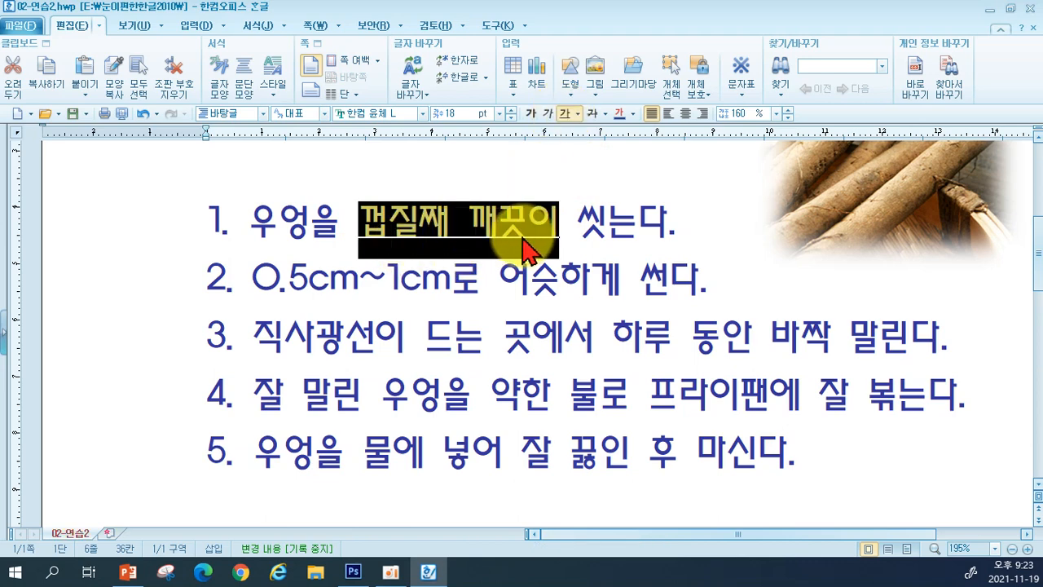
{"action": "left_click", "coordinate": [502, 400]}
{"action": "left_click_drag", "start_coordinate": [502, 399], "coordinate": [603, 401]}
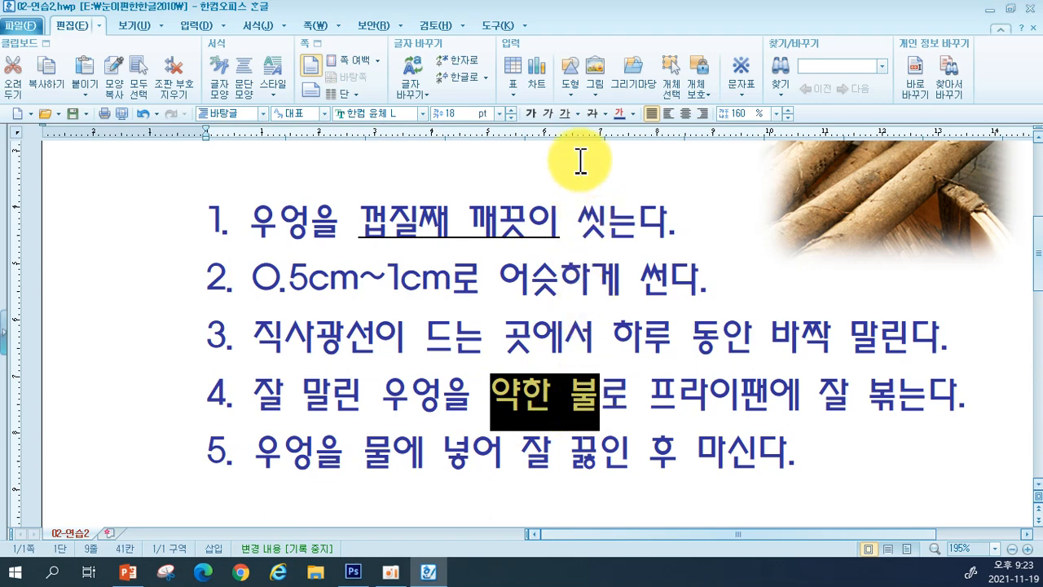
{"action": "left_click", "coordinate": [564, 115]}
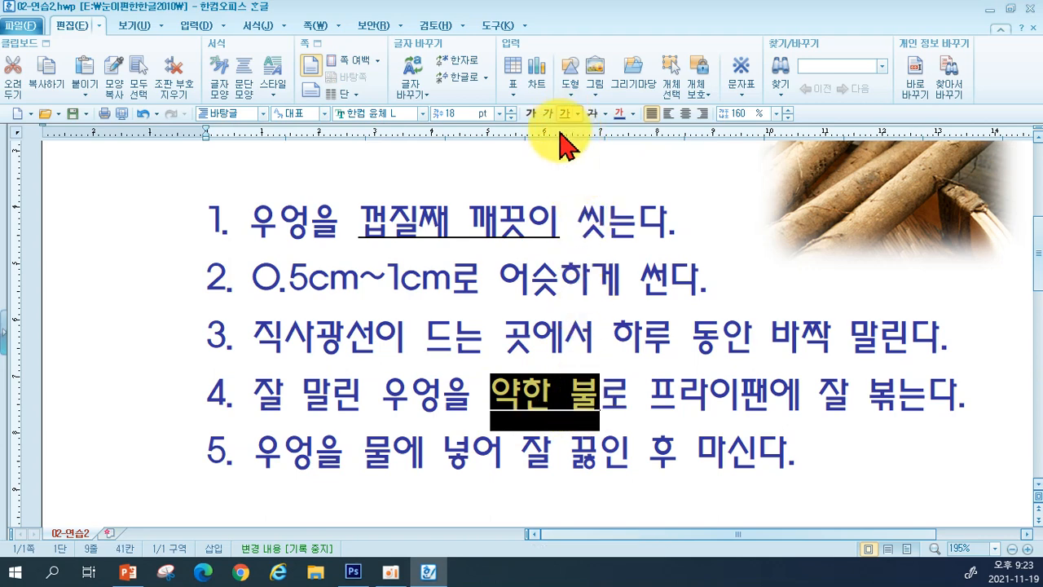
{"action": "left_click", "coordinate": [697, 282]}
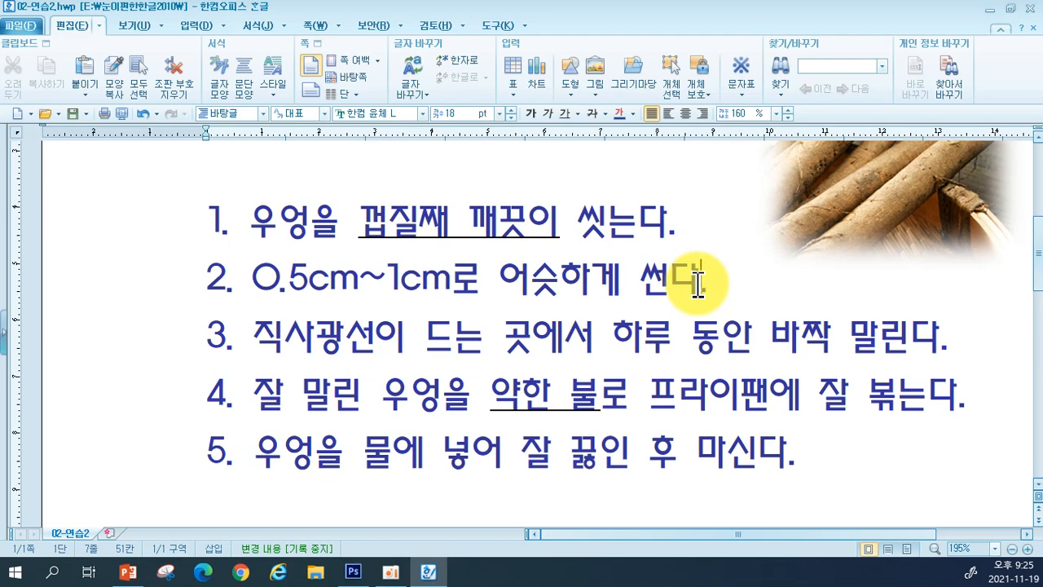
Begin saving the document under a different name, choosing the 한글연습 folder on USB드라이브 (E:) as the location
{"action": "left_click", "coordinate": [20, 26]}
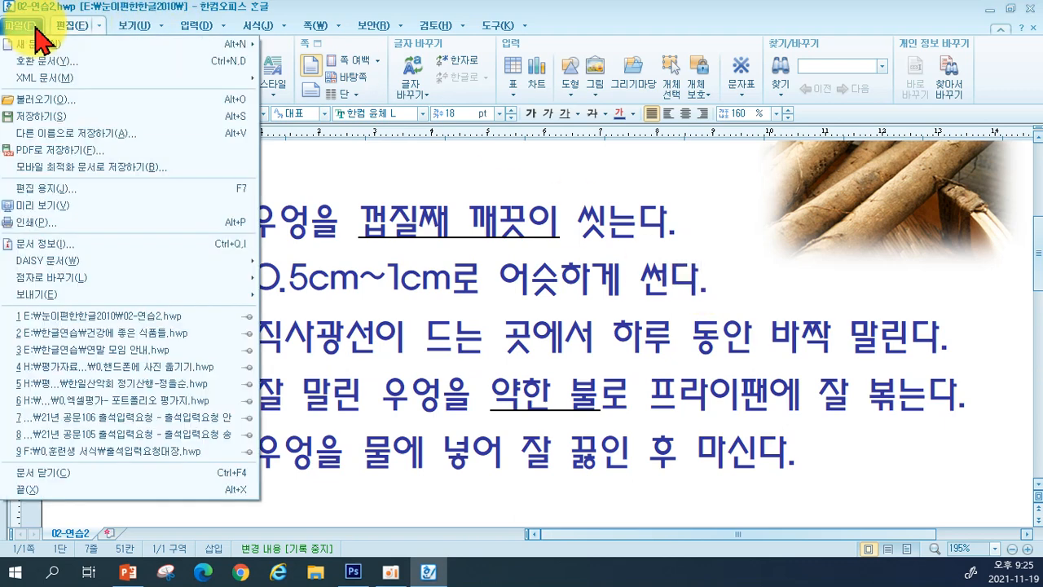
{"action": "left_click", "coordinate": [58, 134]}
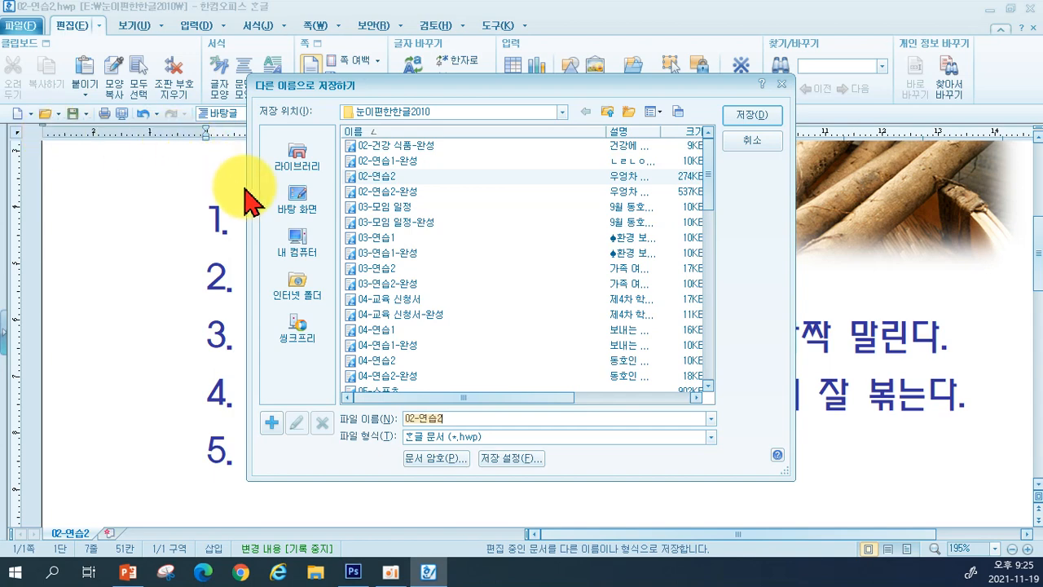
{"action": "left_click", "coordinate": [295, 258]}
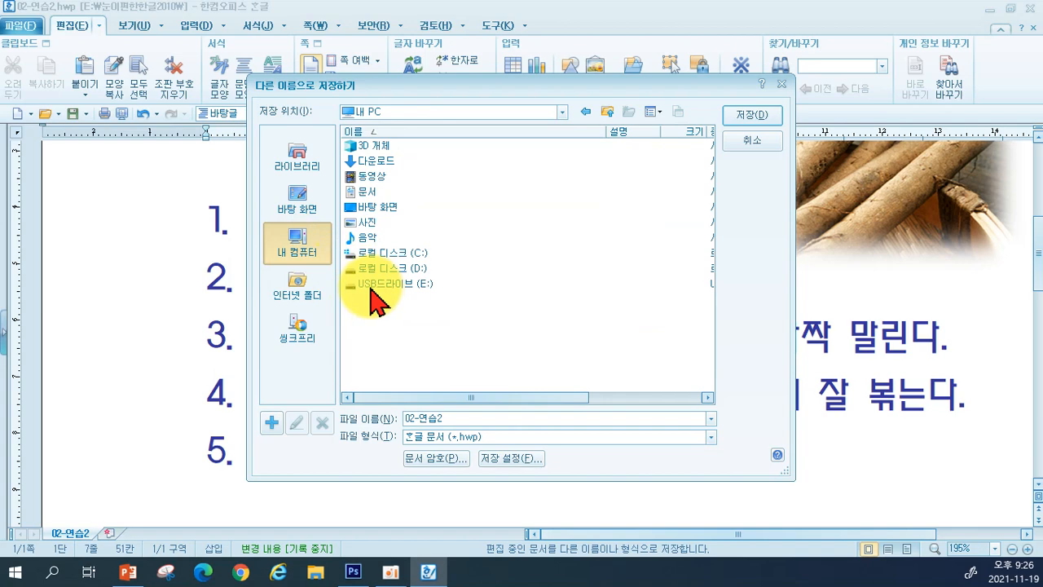
{"action": "double_click", "coordinate": [371, 285]}
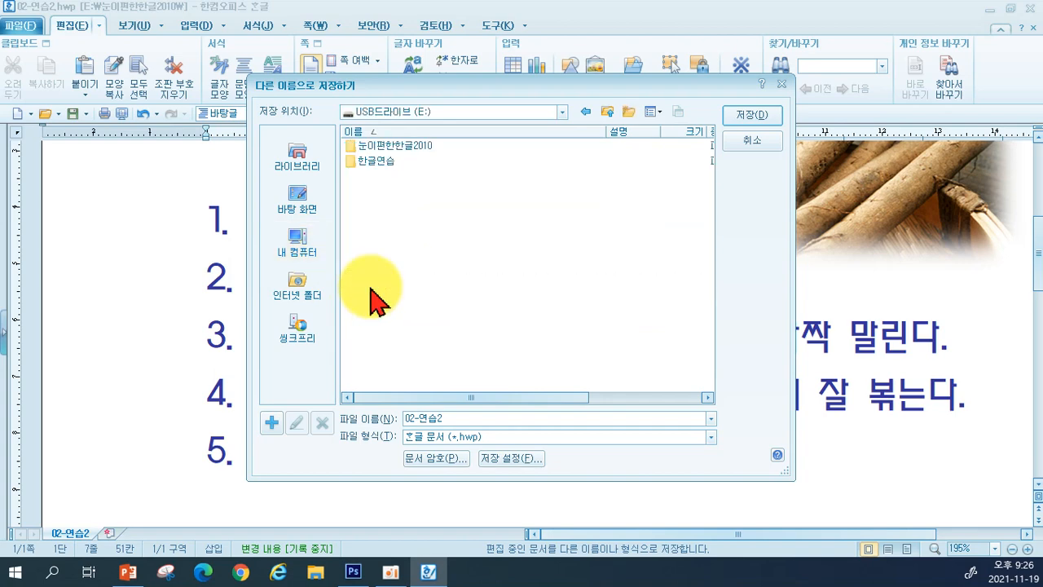
{"action": "double_click", "coordinate": [374, 168]}
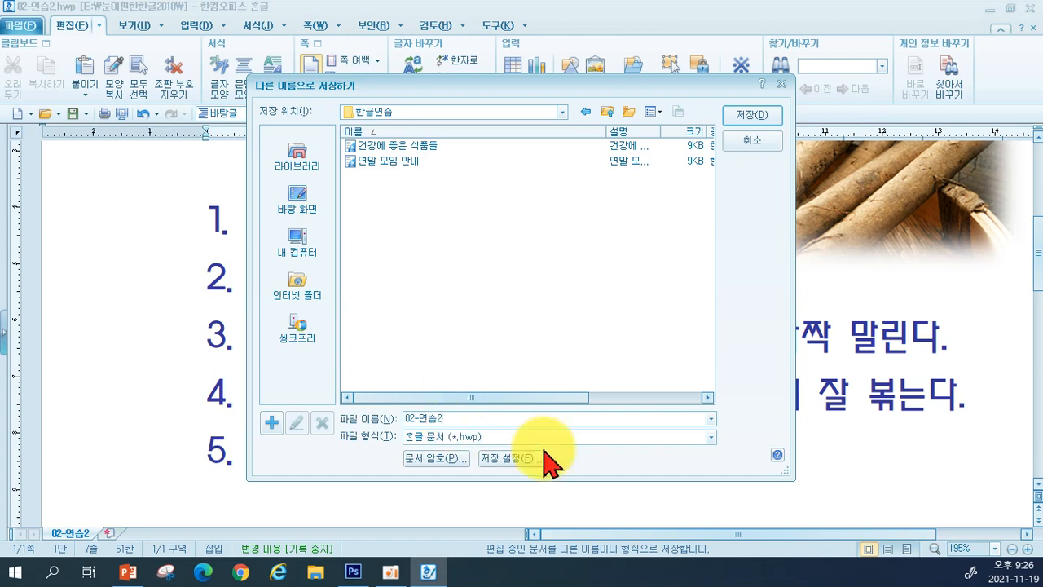
Save the document with the file name 우엉차만들기 and close 한글
{"action": "key", "text": "BackSpace"}
{"action": "key", "text": "BackSpace"}
{"action": "key", "text": "BackSpace"}
{"action": "key", "text": "BackSpace"}
{"action": "key", "text": "BackSpace"}
{"action": "key", "text": "BackSpace"}
{"action": "type", "text": "우엉차만ㄷ"}
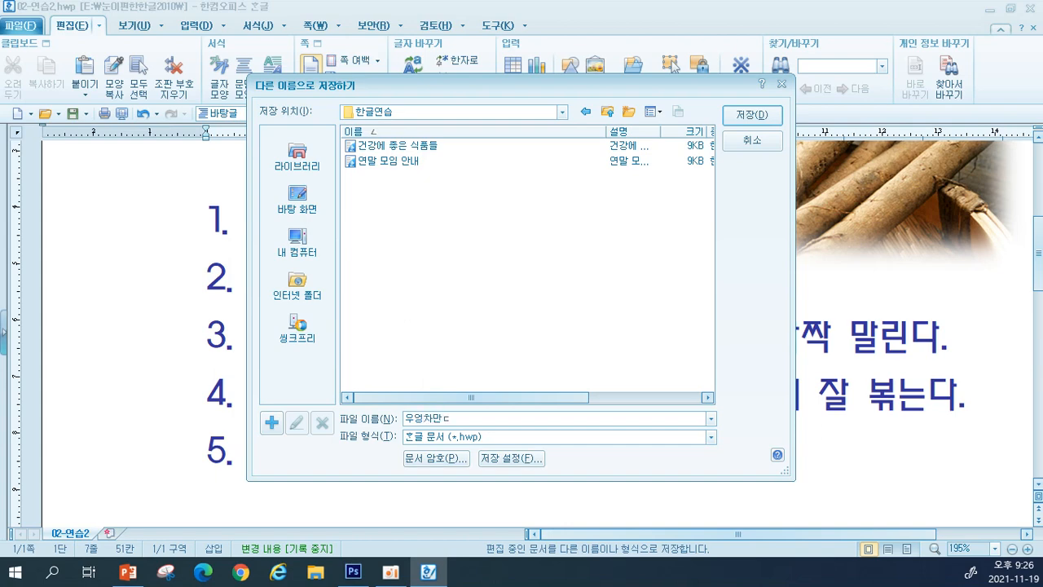
{"action": "type", "text": "ㅡㄹㄱㅣ"}
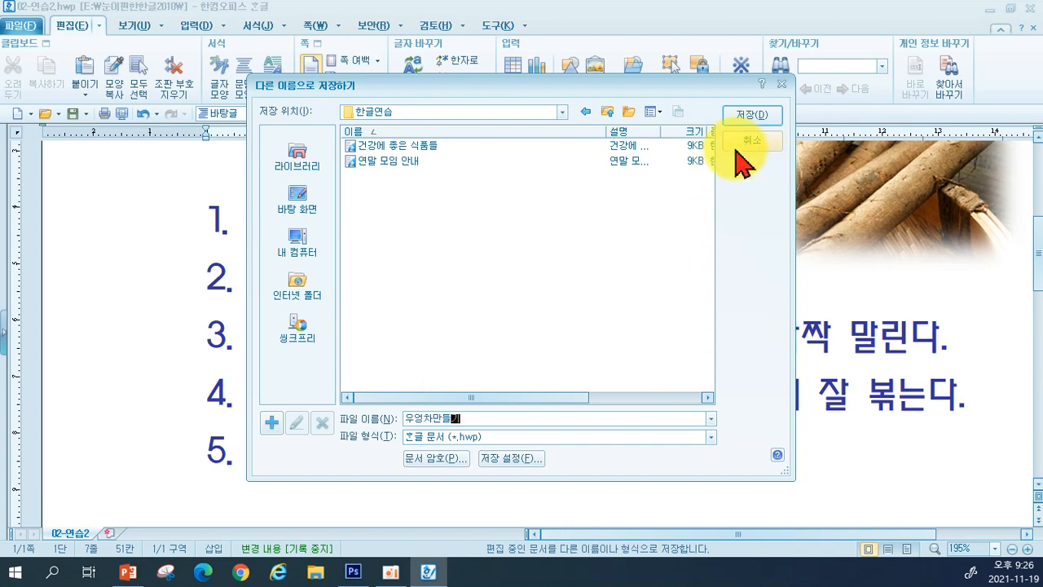
{"action": "left_click", "coordinate": [751, 130]}
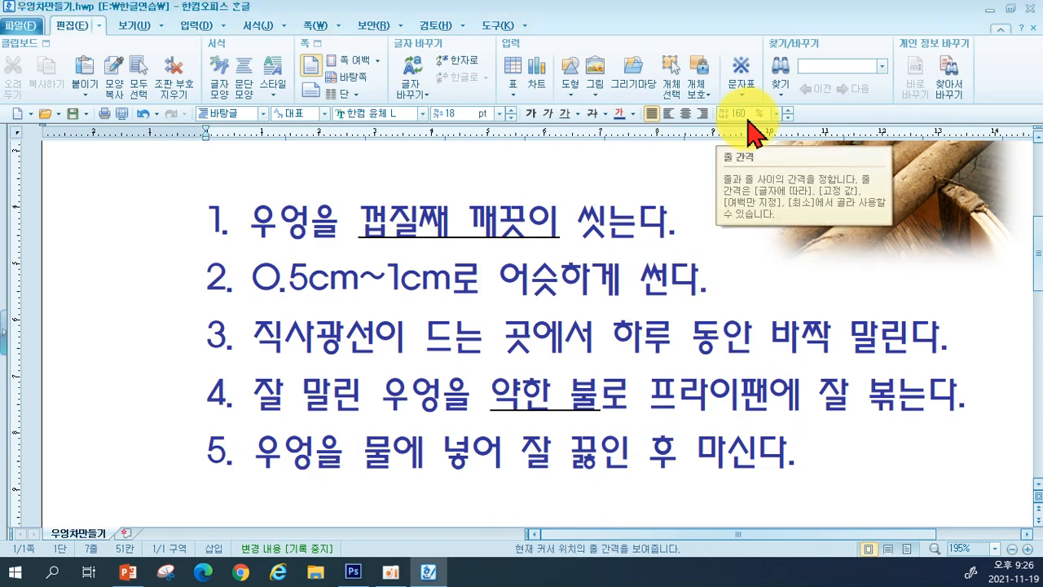
{"action": "scroll", "coordinate": [792, 256], "scroll_direction": "up", "scroll_amount": 3}
{"action": "scroll", "coordinate": [794, 293], "scroll_direction": "down", "scroll_amount": 3}
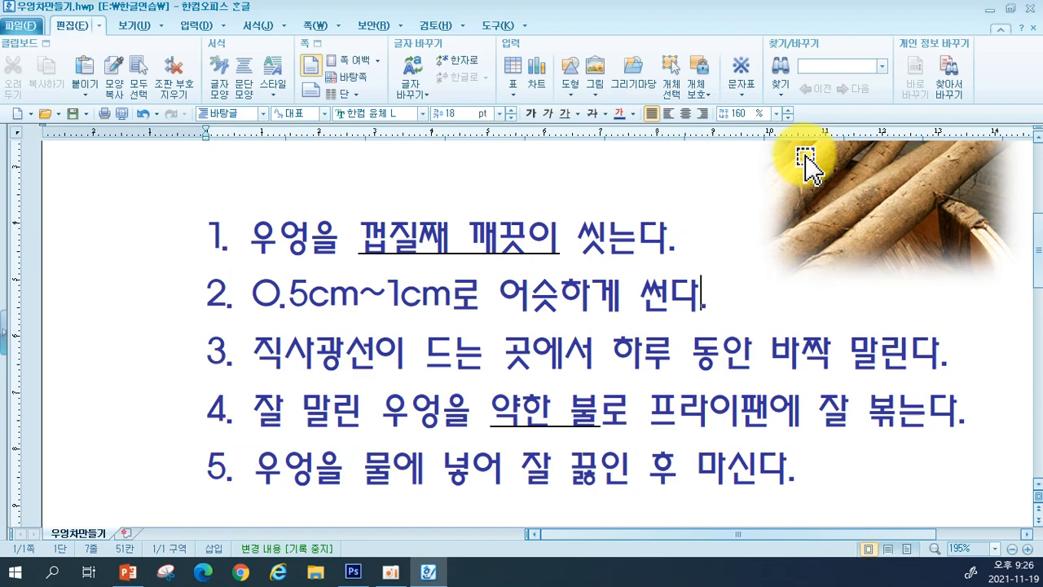
{"action": "left_click", "coordinate": [1028, 9]}
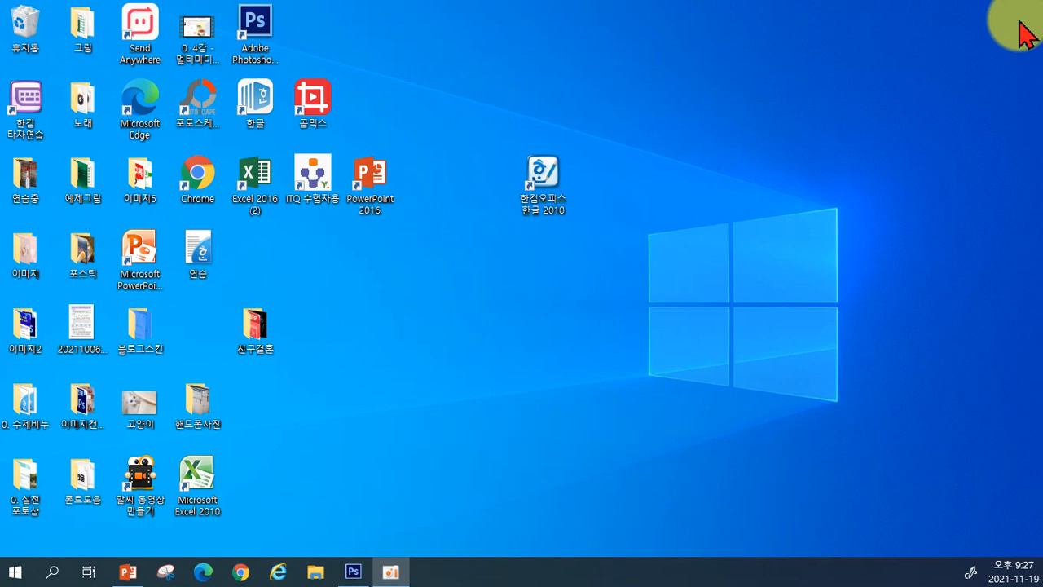
Switch to File Explorer and open the 한글연습 folder on USB드라이브 (E:)
{"action": "left_click", "coordinate": [317, 575]}
{"action": "scroll", "coordinate": [302, 512], "scroll_direction": "down", "scroll_amount": 3}
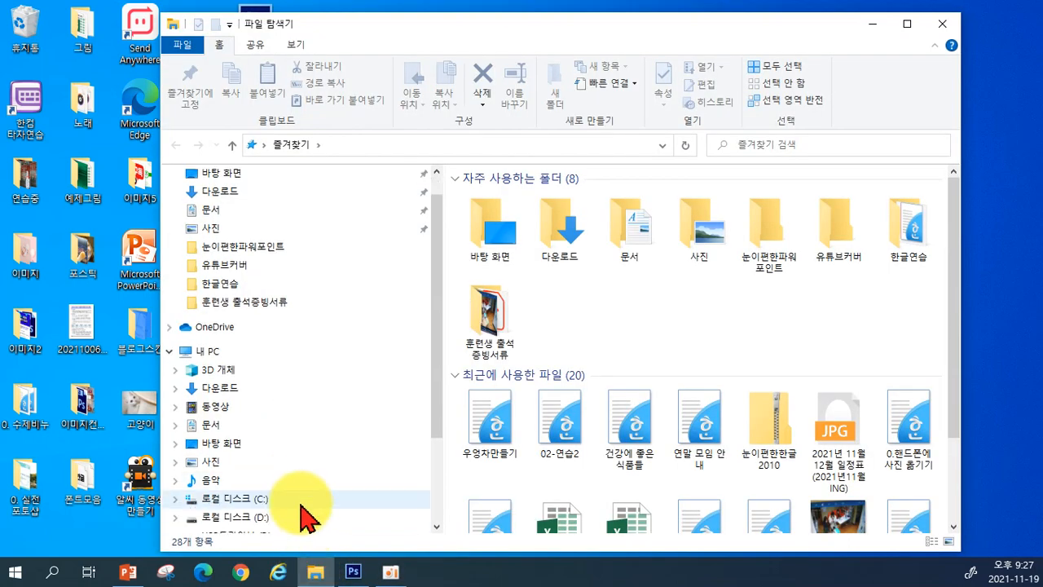
{"action": "scroll", "coordinate": [298, 510], "scroll_direction": "down", "scroll_amount": 2}
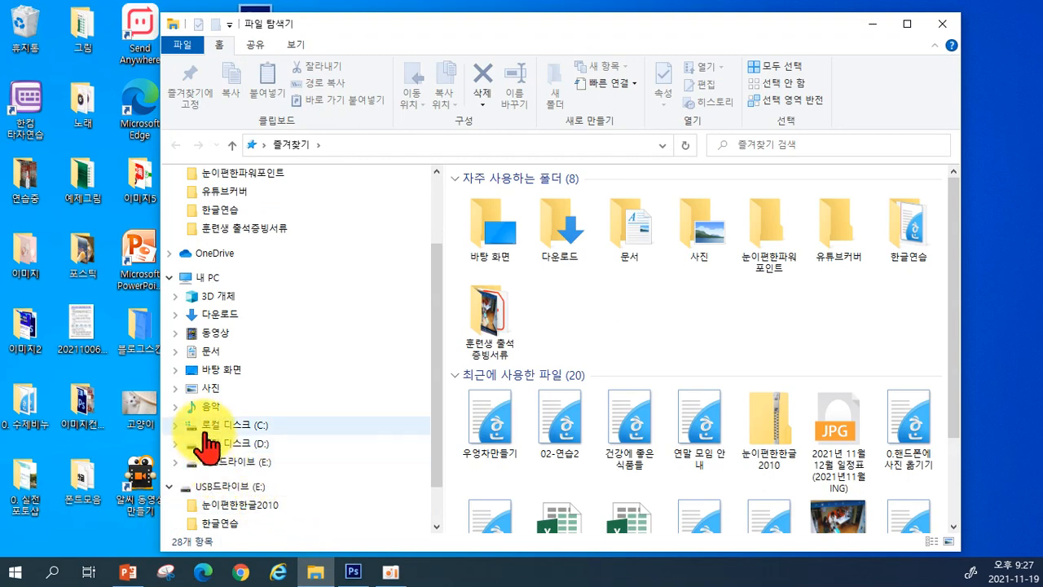
{"action": "left_click", "coordinate": [208, 278]}
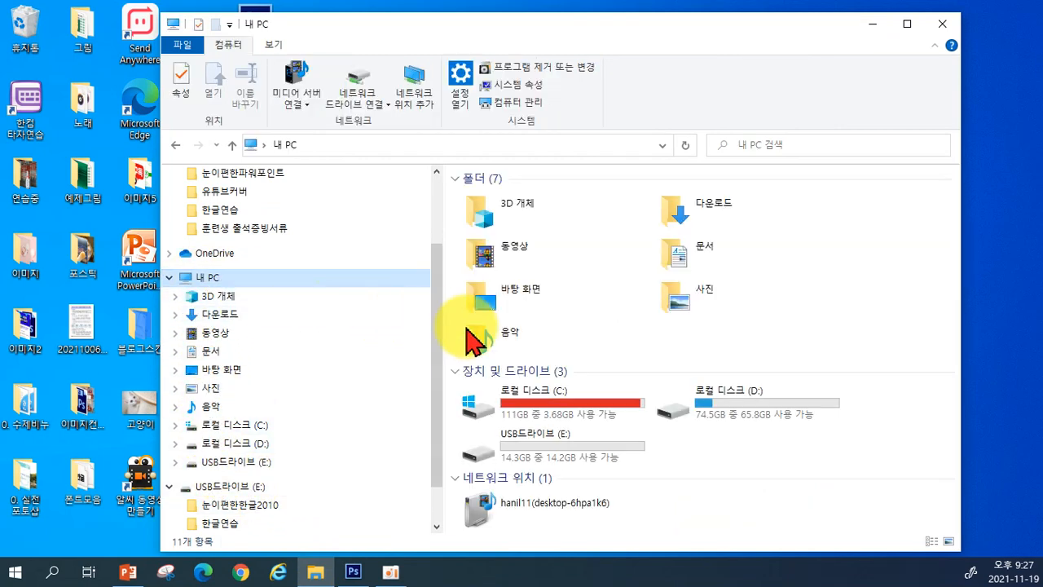
{"action": "double_click", "coordinate": [525, 460]}
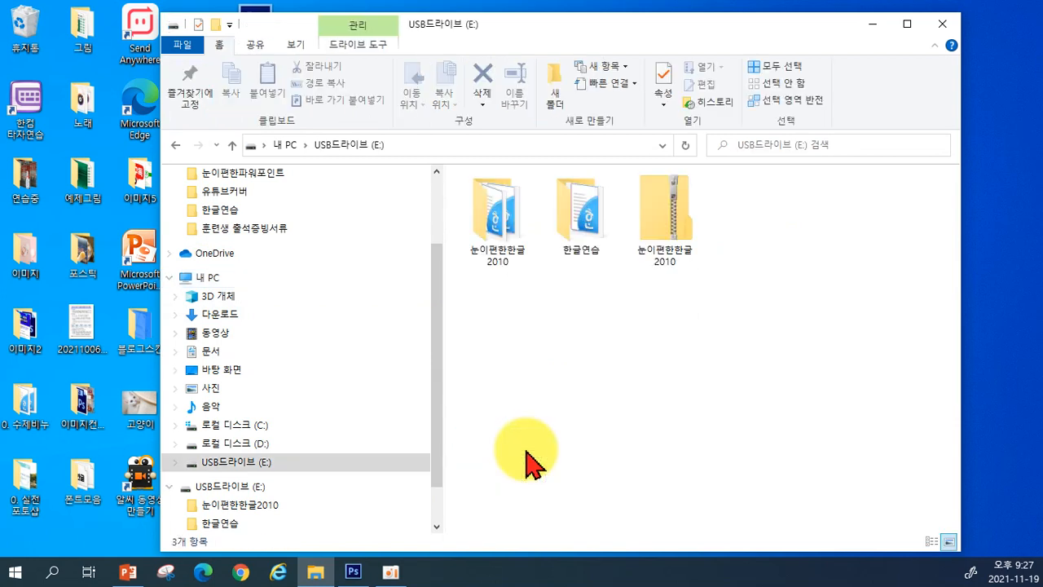
{"action": "left_click", "coordinate": [577, 232]}
{"action": "double_click", "coordinate": [576, 231]}
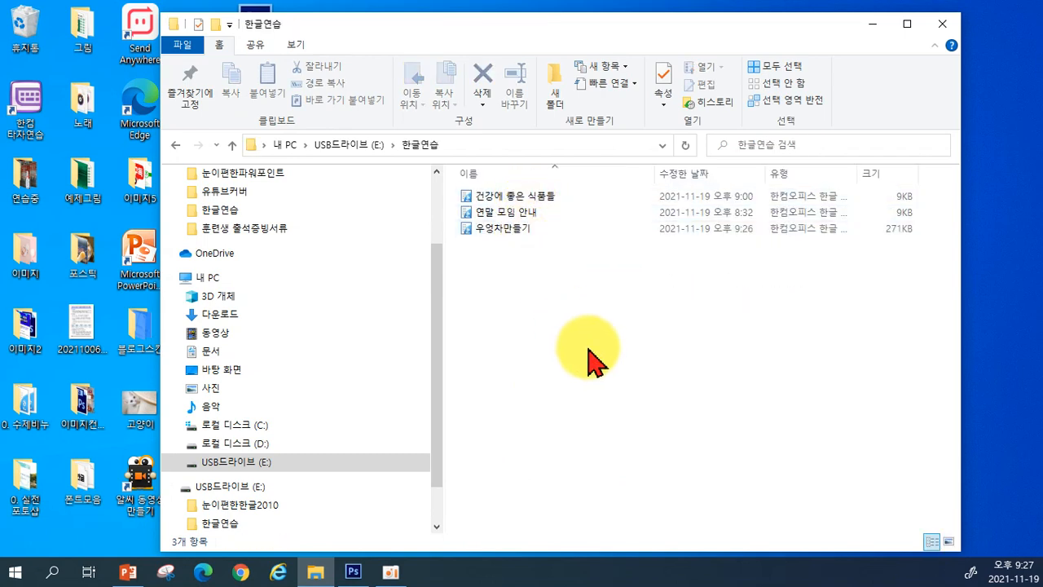
Open the saved file 우엉차만들기 to check its formatting, and close both the document and the folder window
{"action": "left_click", "coordinate": [492, 236]}
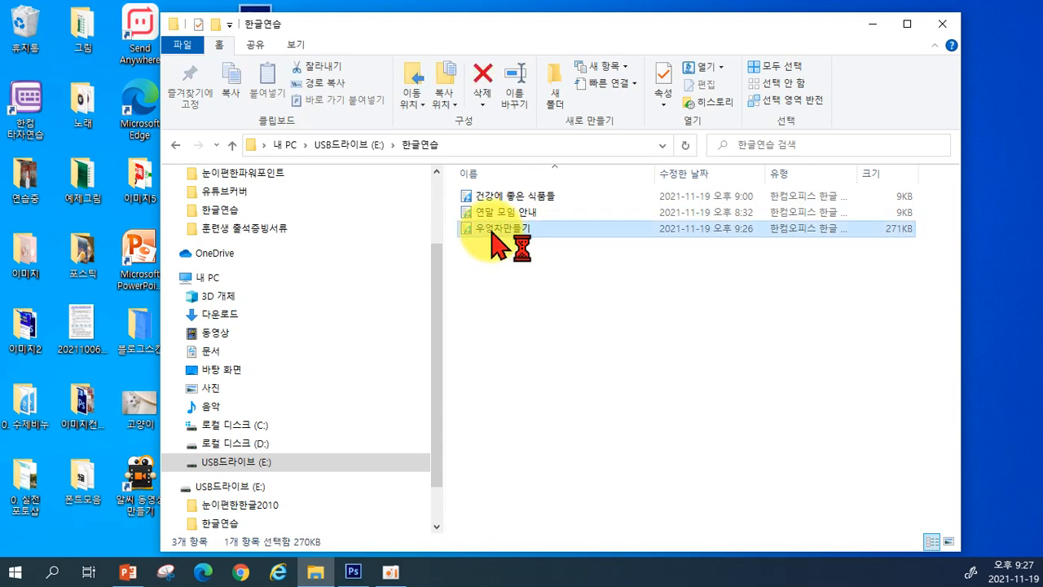
{"action": "double_click", "coordinate": [491, 236]}
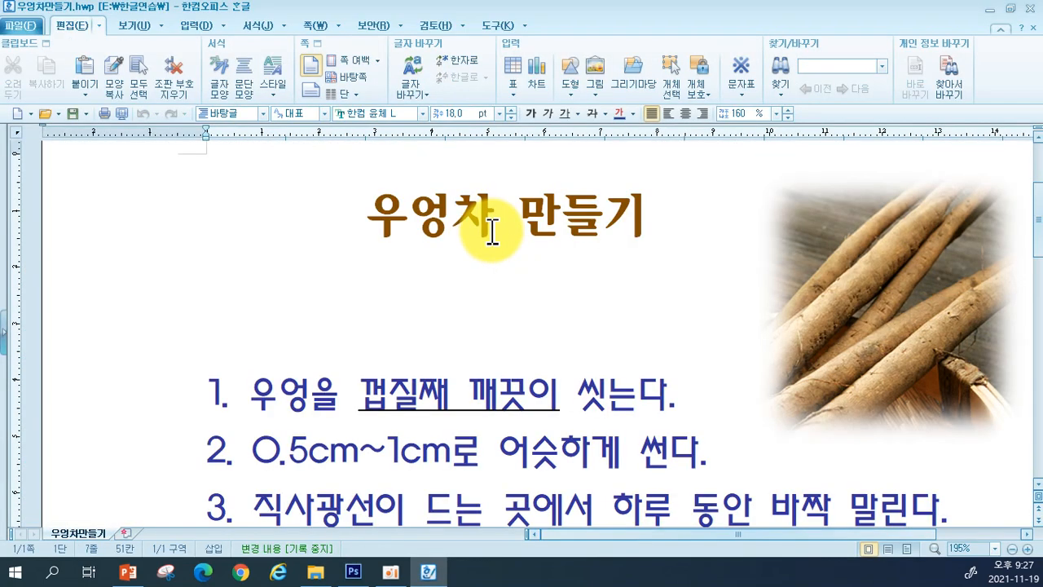
{"action": "scroll", "coordinate": [558, 289], "scroll_direction": "down", "scroll_amount": 3}
{"action": "scroll", "coordinate": [557, 289], "scroll_direction": "up", "scroll_amount": 3}
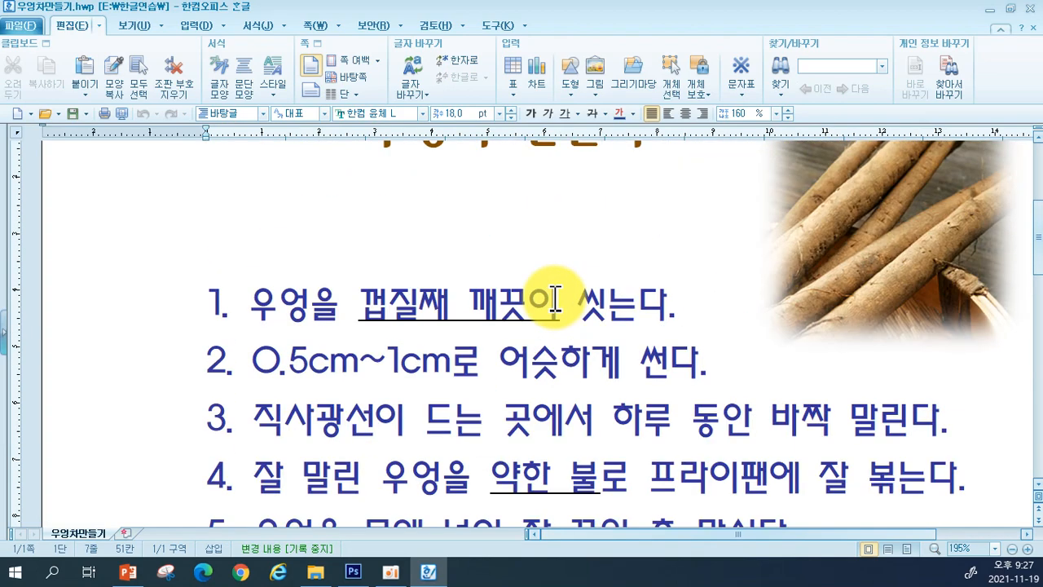
{"action": "scroll", "coordinate": [557, 297], "scroll_direction": "down", "scroll_amount": 1}
{"action": "scroll", "coordinate": [557, 297], "scroll_direction": "down", "scroll_amount": 3}
{"action": "scroll", "coordinate": [556, 298], "scroll_direction": "up", "scroll_amount": 3}
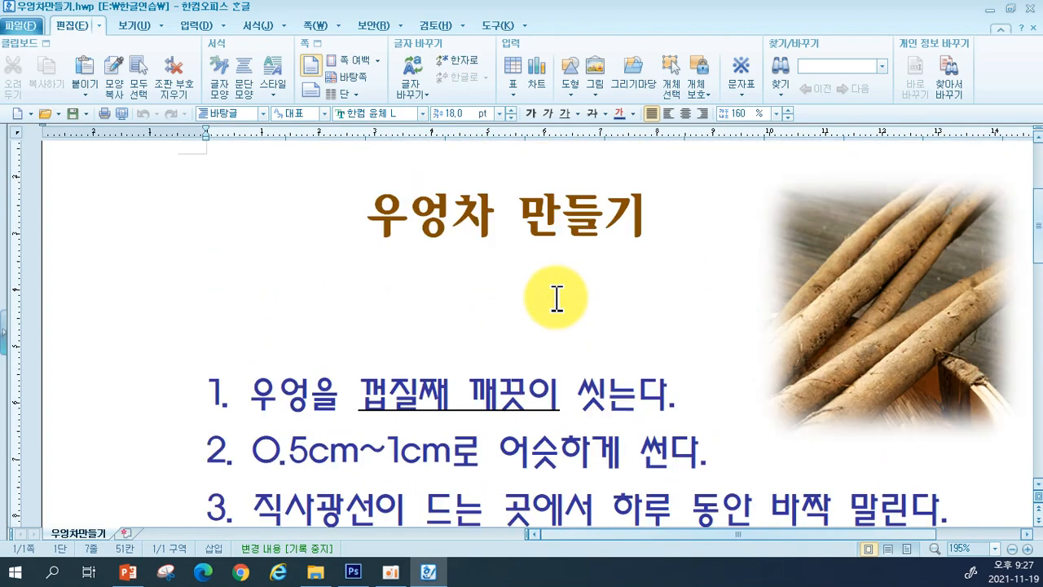
{"action": "scroll", "coordinate": [556, 297], "scroll_direction": "up", "scroll_amount": 1}
{"action": "scroll", "coordinate": [557, 297], "scroll_direction": "down", "scroll_amount": 3}
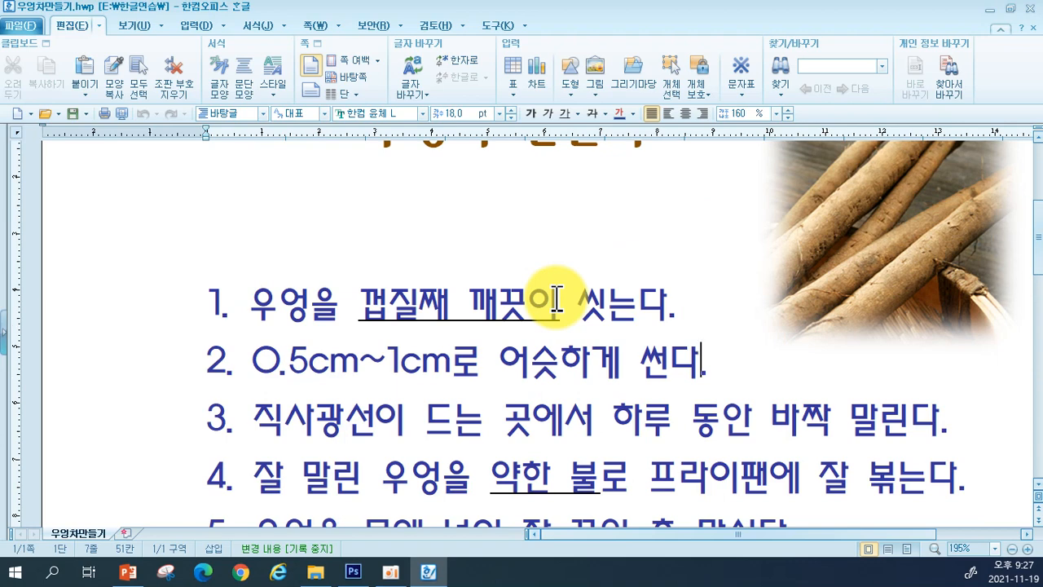
{"action": "left_click", "coordinate": [1030, 9]}
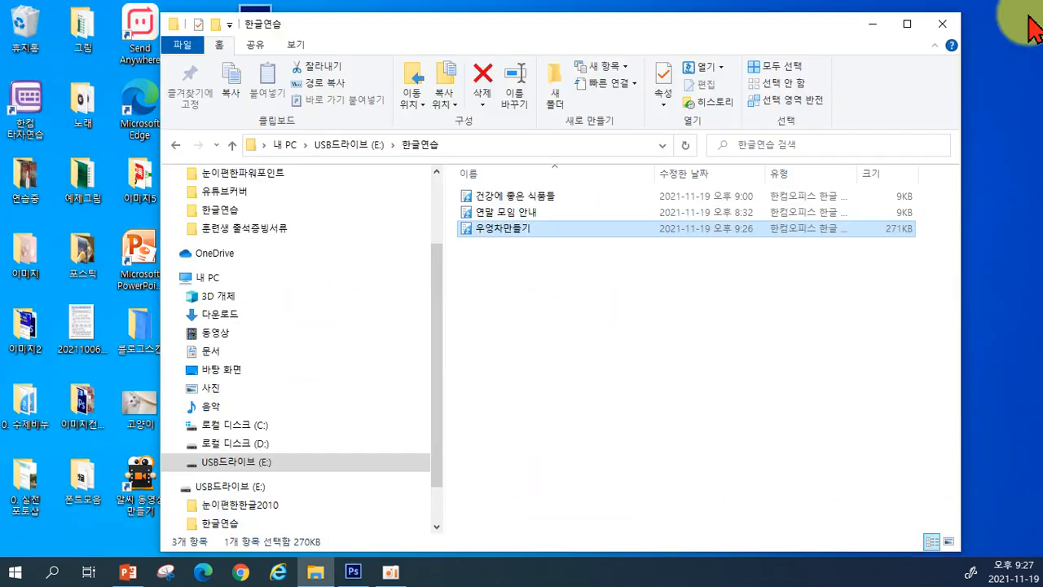
{"action": "left_click", "coordinate": [945, 32]}
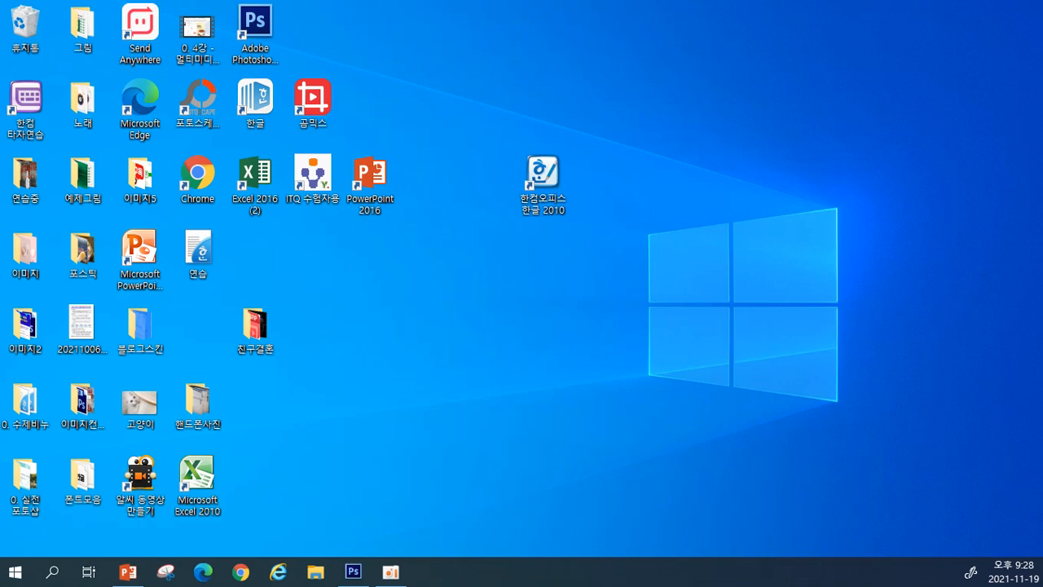
Examine the 하드웨어 안전하게 제거 및 미디어 꺼내기 icon in a desktop screenshot pasted into 그림판, and close 그림판
{"action": "key", "text": "ctrl+v"}
{"action": "scroll", "coordinate": [603, 406], "scroll_direction": "down", "scroll_amount": 5}
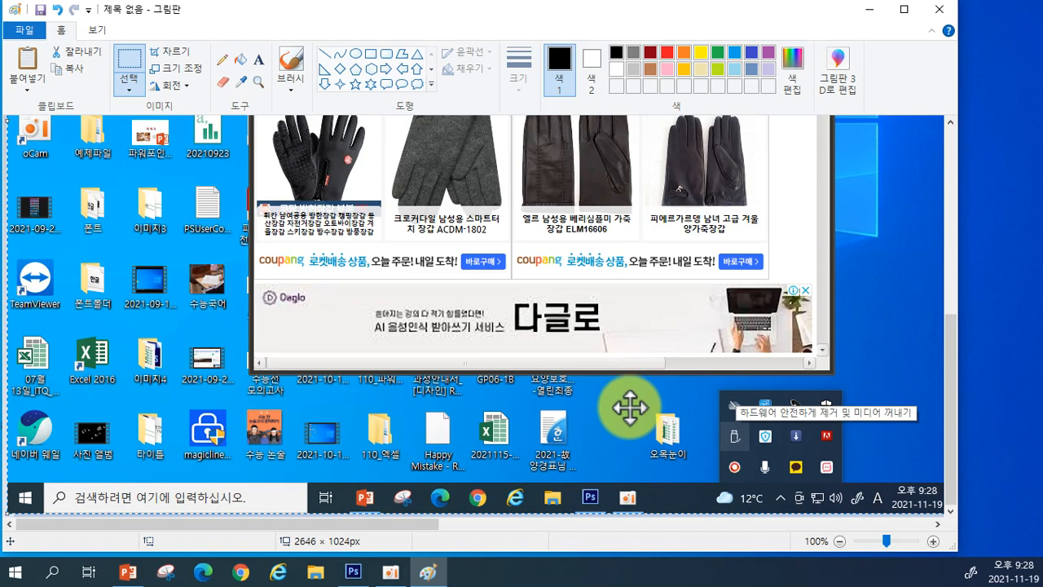
{"action": "left_click_drag", "start_coordinate": [337, 524], "coordinate": [575, 532]}
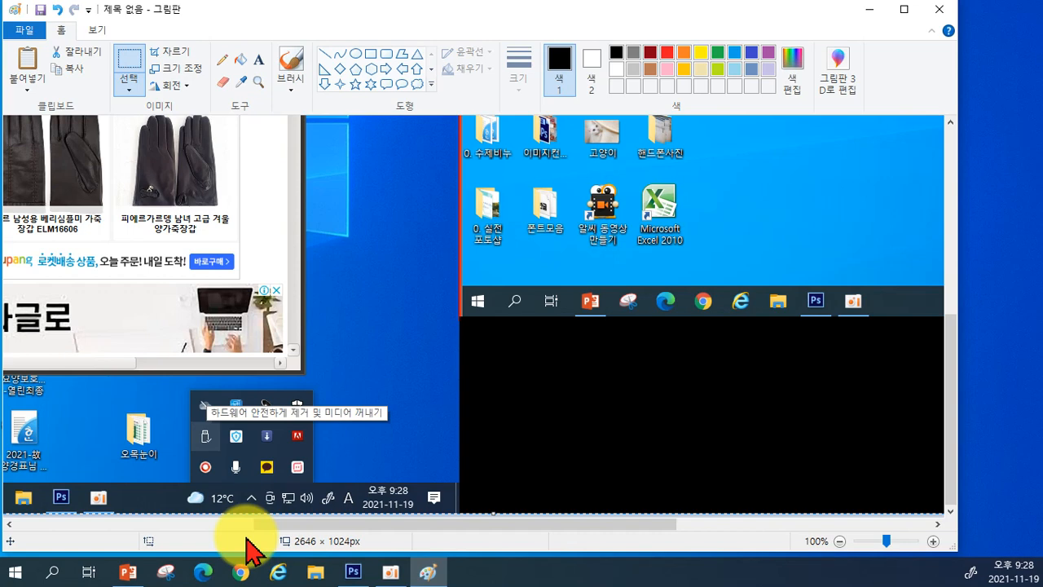
{"action": "left_click", "coordinate": [939, 9]}
{"action": "left_click", "coordinate": [478, 285]}
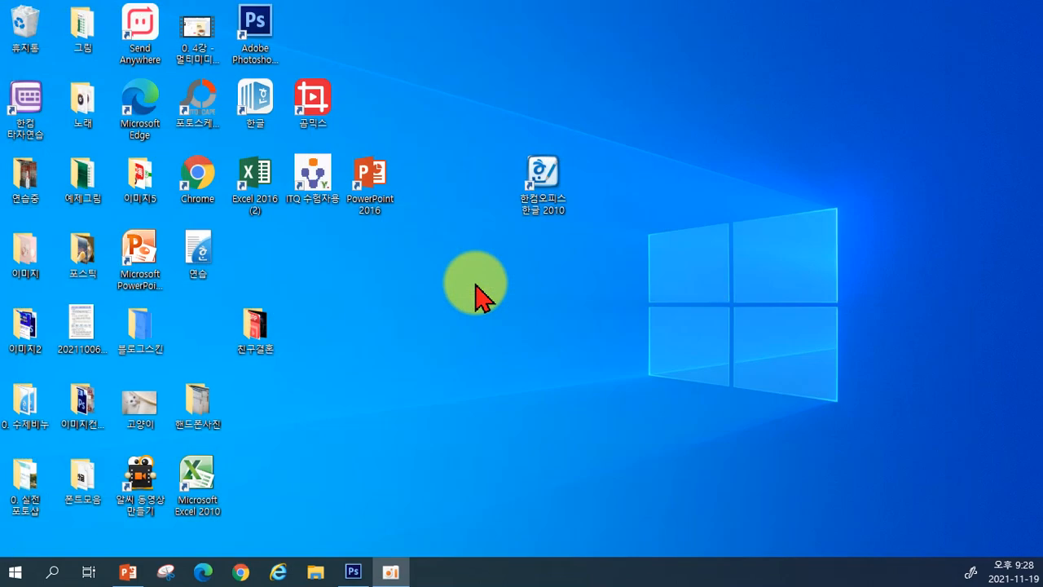